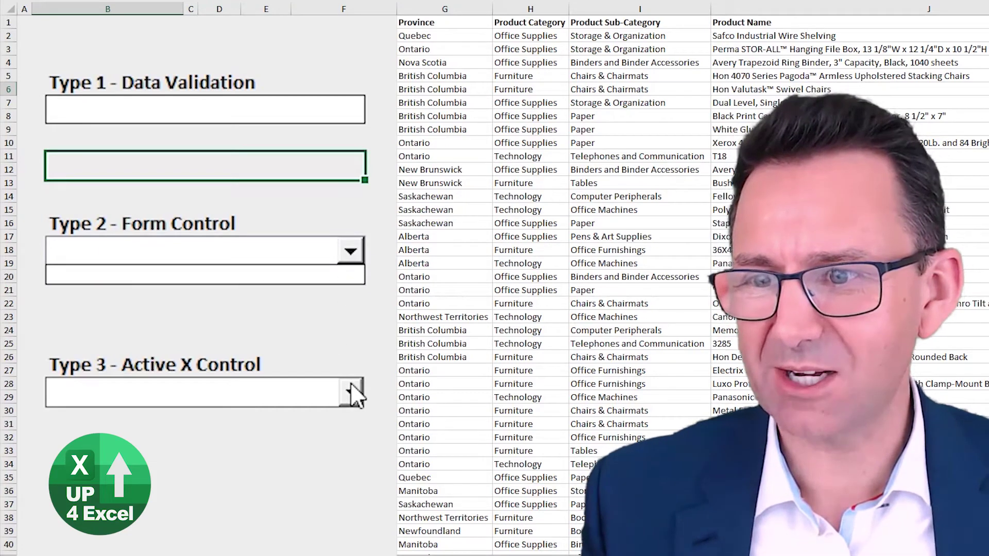
Inspect the Product Sub-Category column, jumping to its last row and back, and sample entries.
click(619, 26)
key(ctrl+shift+Down)
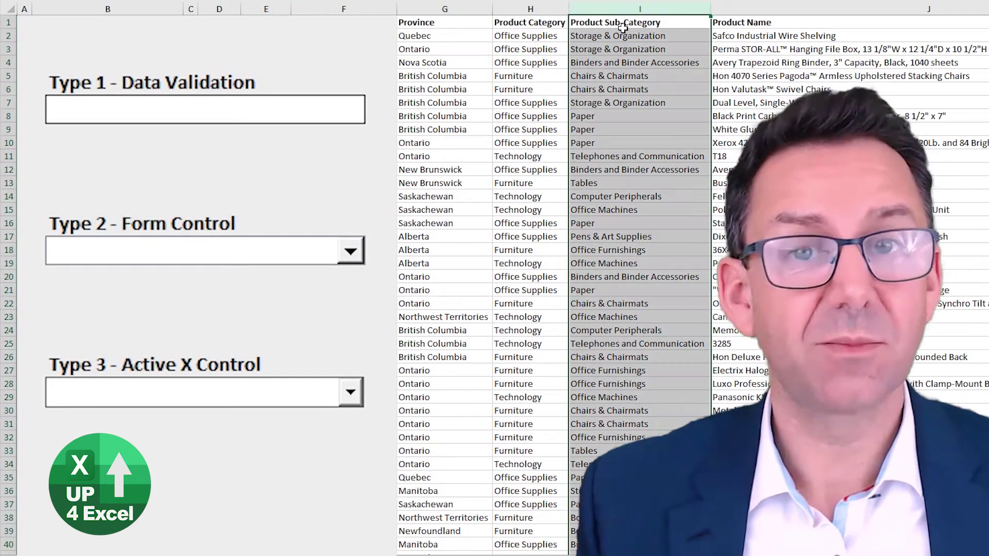
click(621, 34)
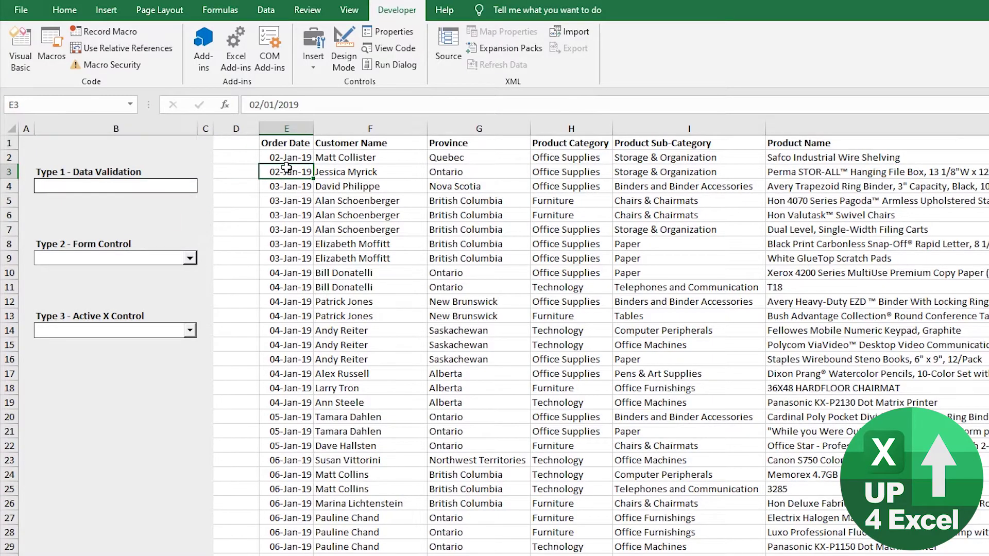
key(ctrl+Down)
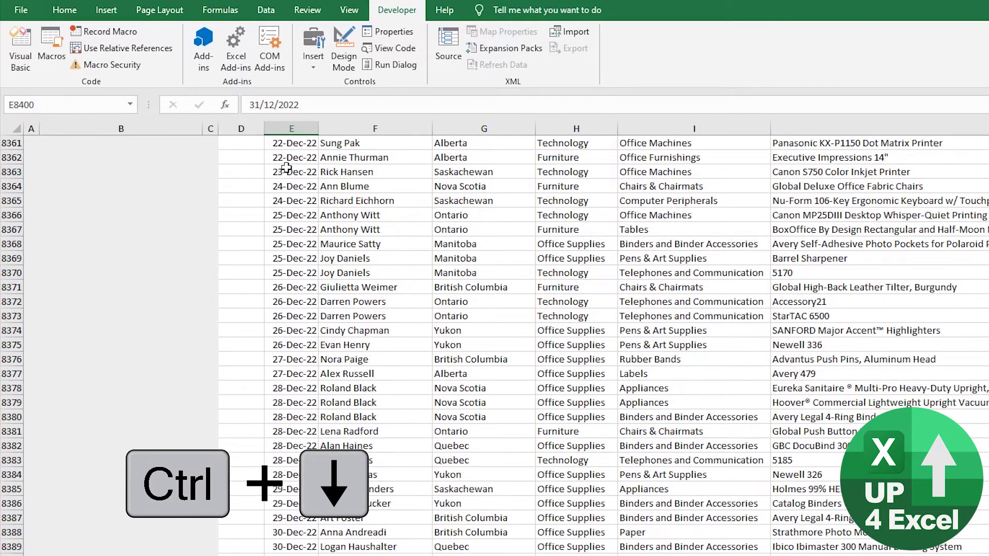
key(ctrl+Up)
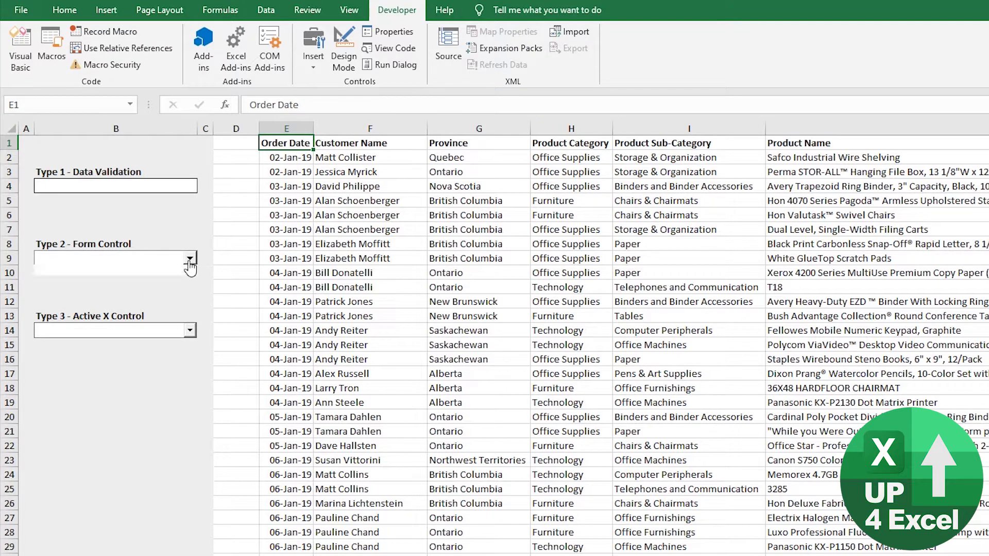
drag(702, 143, 704, 358)
click(651, 188)
drag(651, 202, 653, 210)
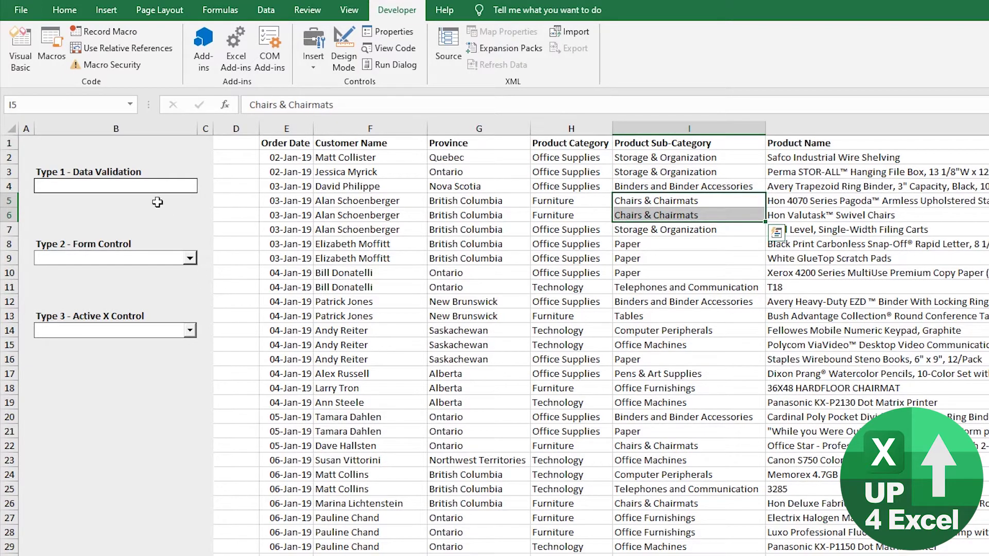
Set B4's Data Validation list source to =$I$2:$I$8400.
click(163, 187)
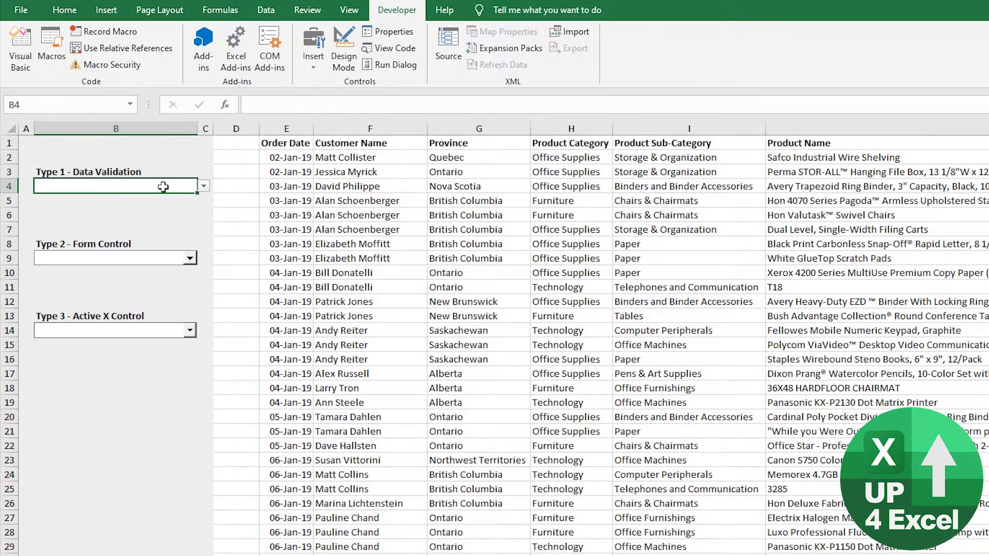
click(265, 10)
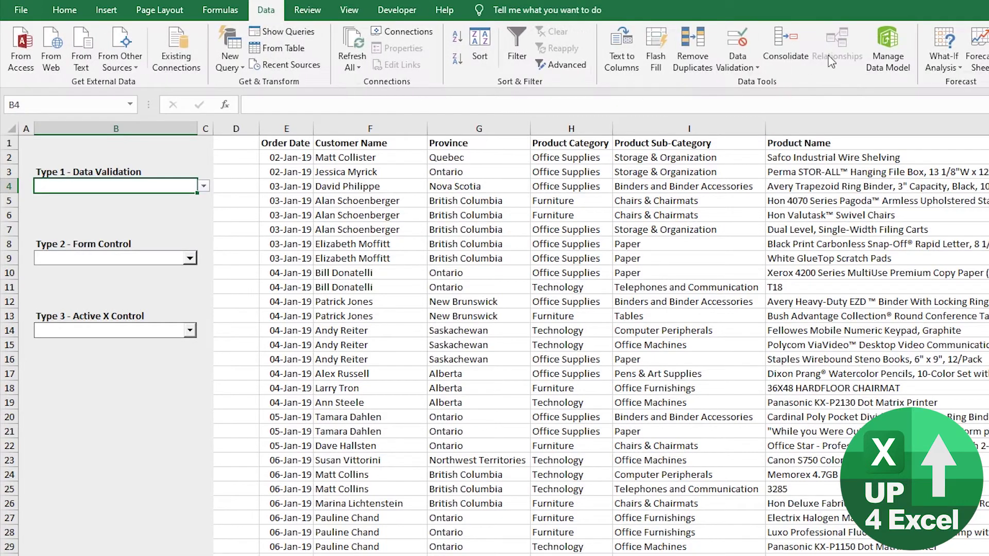
click(738, 43)
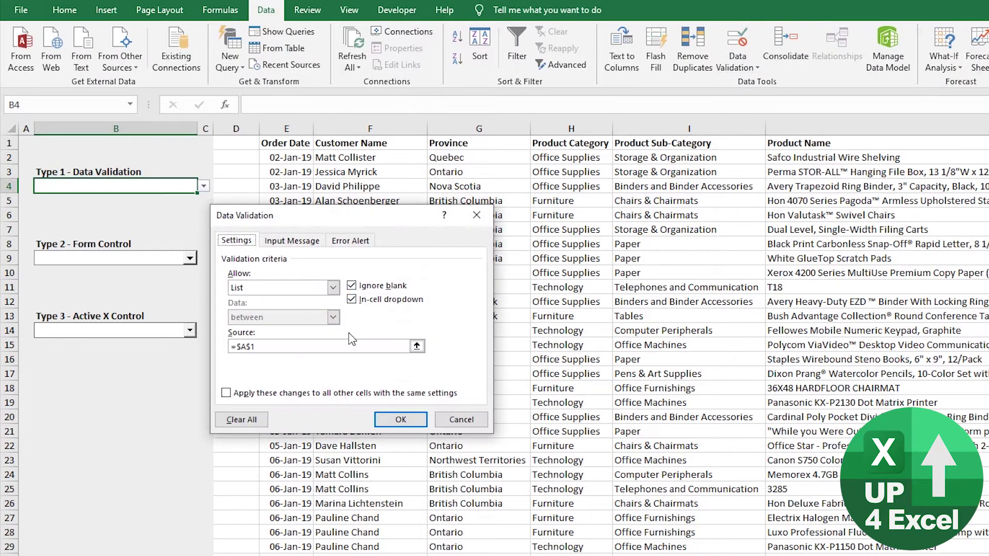
click(417, 346)
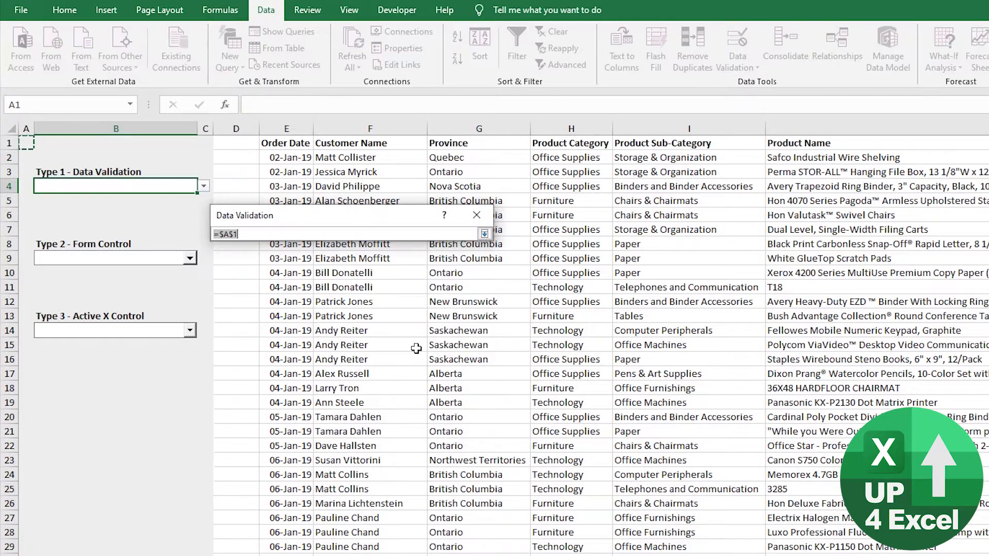
click(663, 155)
key(ctrl+shift+Down)
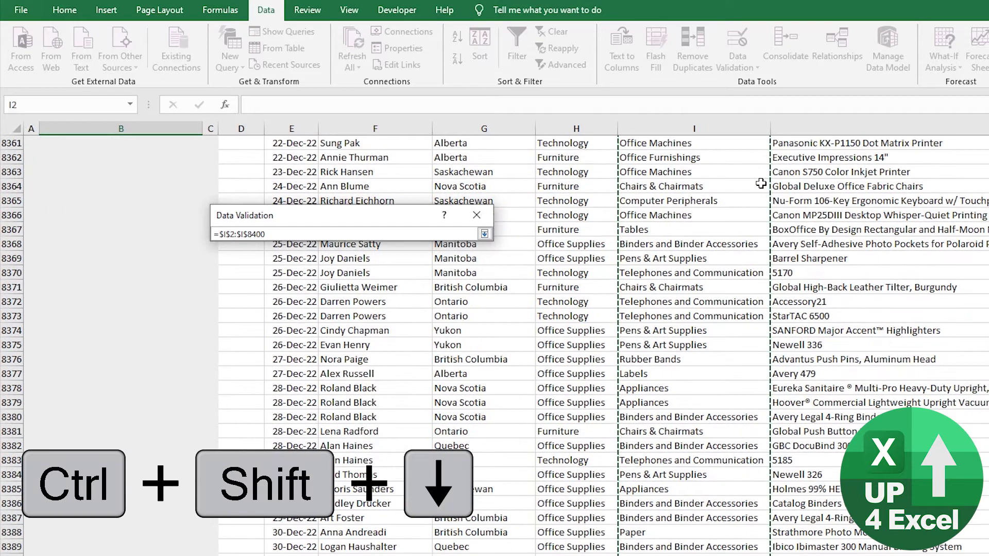
key(Return)
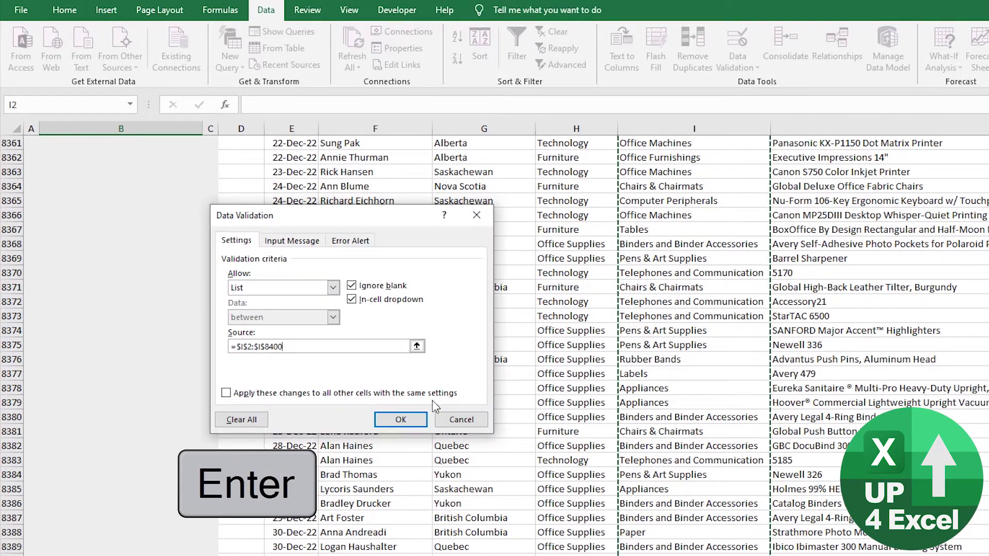
click(414, 418)
Test the B4 dropdown by picking Binders and Binder Accessories from its list.
scroll(143, 201, up, 15)
key(ctrl+Home)
click(175, 186)
click(203, 186)
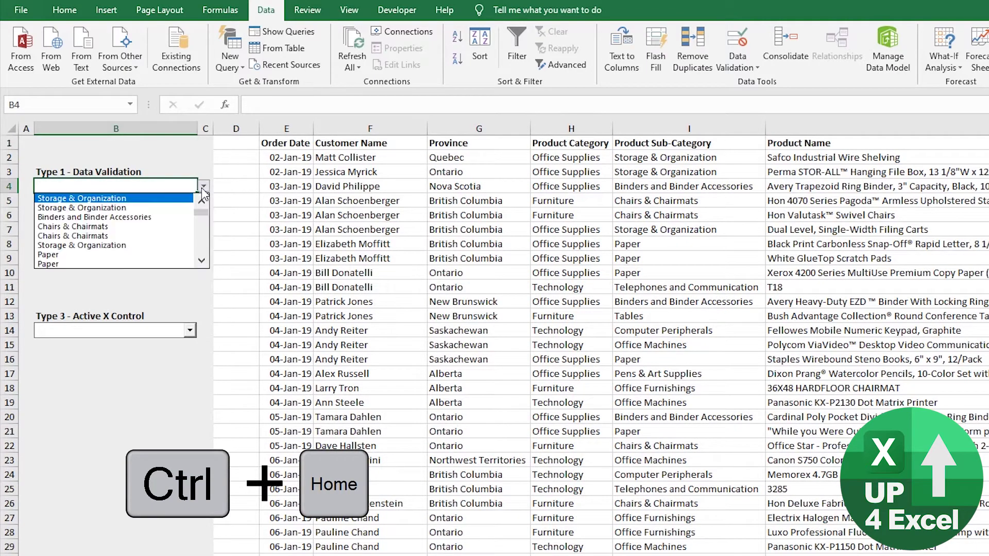
scroll(149, 213, down, 10)
scroll(149, 212, up, 10)
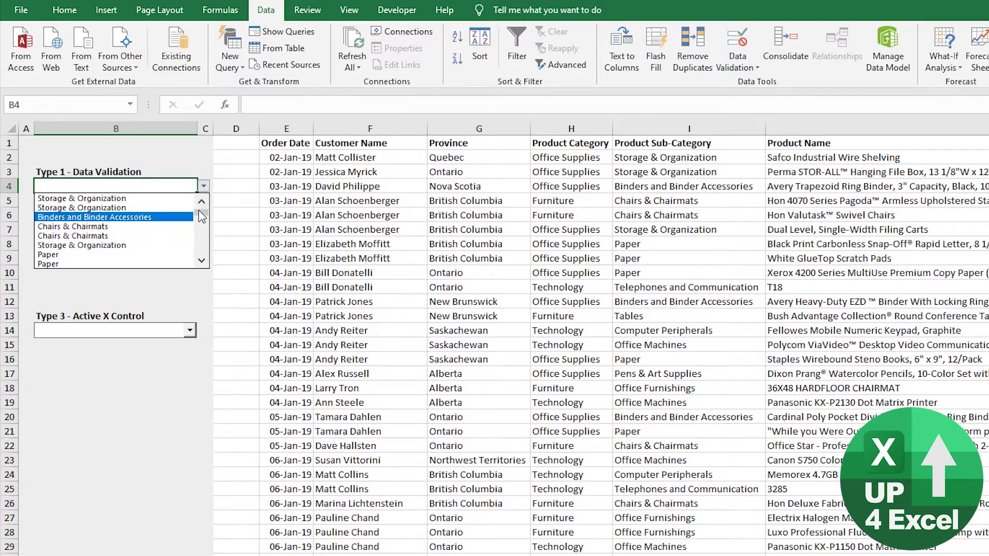
drag(202, 212, 203, 268)
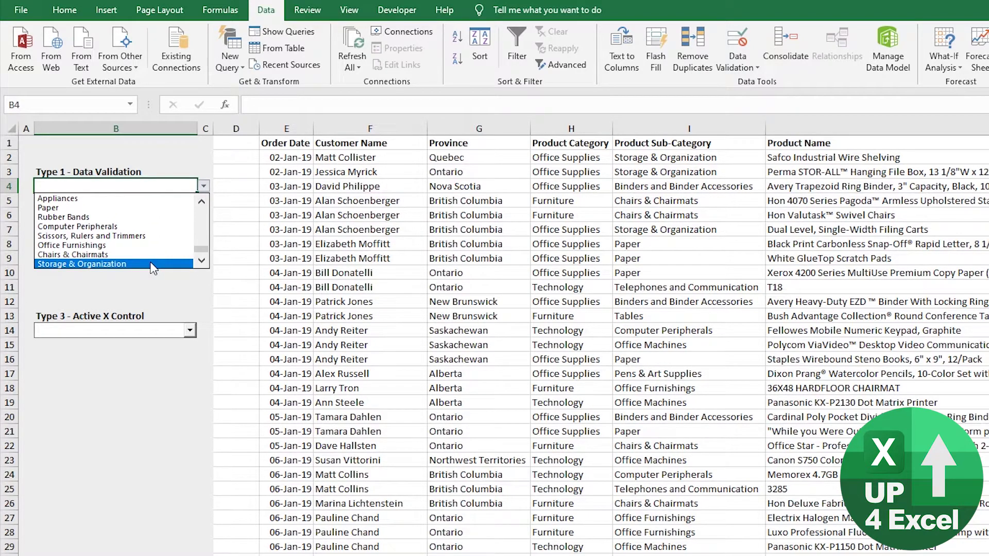
scroll(149, 248, up, 8)
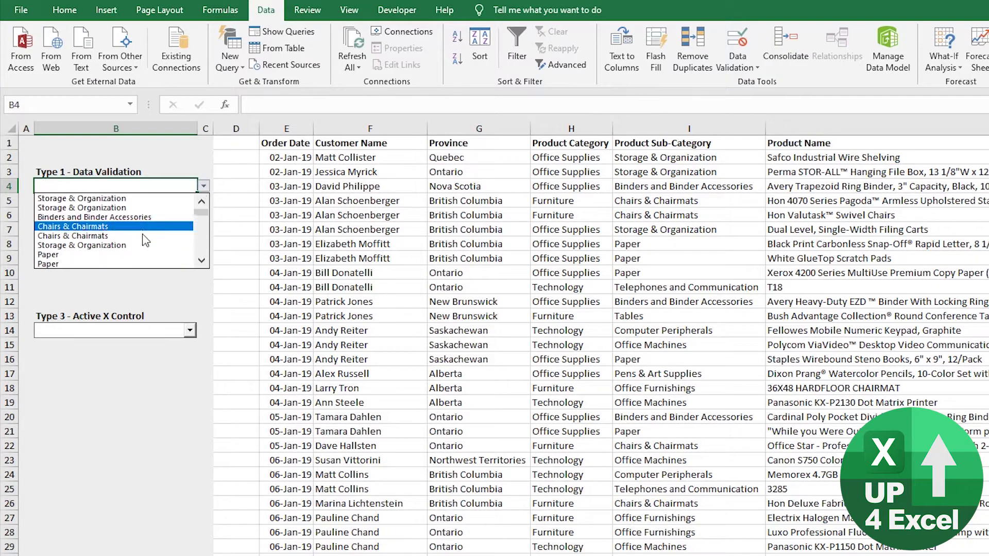
click(149, 217)
Clear B4's test value and insert two empty columns at E and F.
key(Delete)
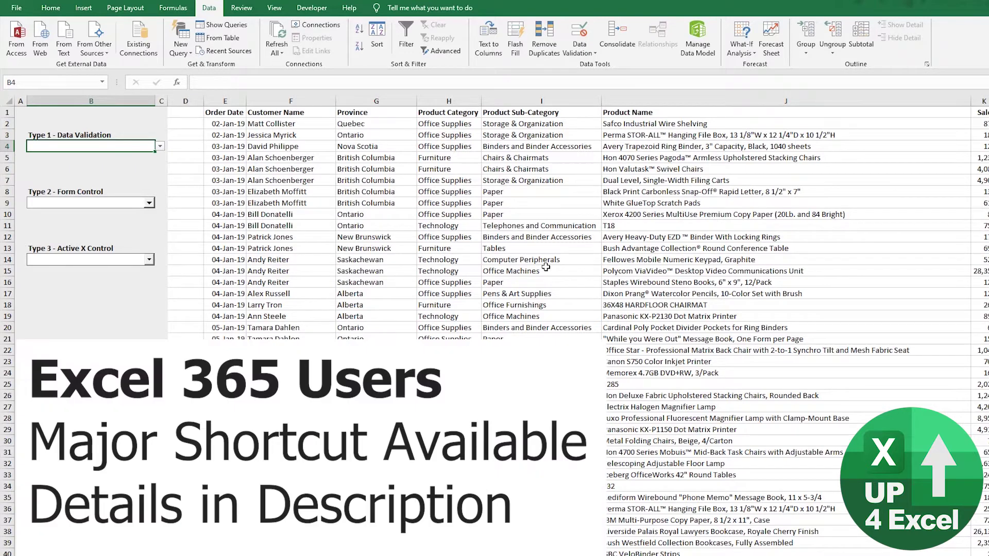
click(229, 98)
drag(229, 98, 266, 98)
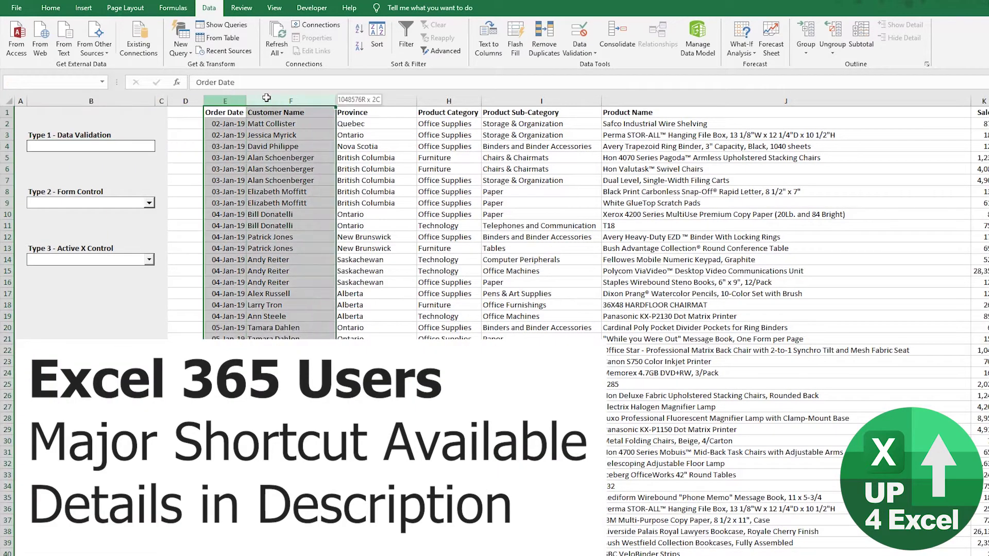
right_click(267, 98)
click(299, 177)
click(361, 223)
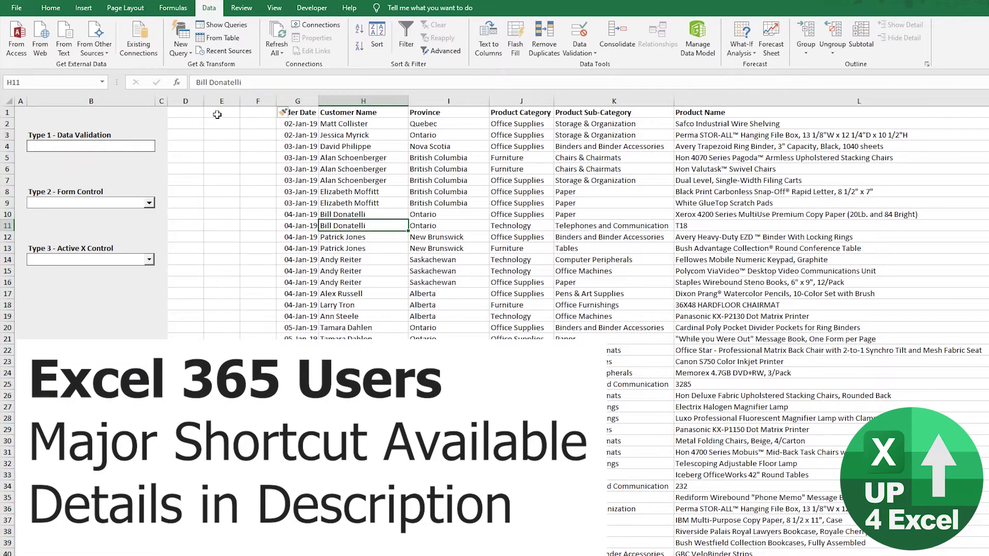
Narrow columns D to F to about 11 pixels and widen column E to about 240 pixels.
drag(186, 101, 264, 101)
click(178, 101)
drag(671, 102, 671, 102)
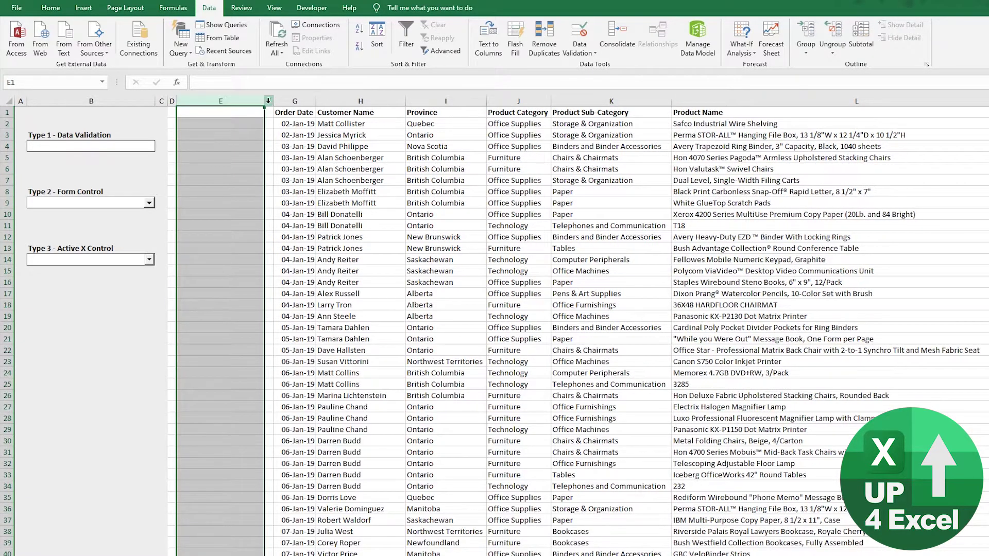
drag(265, 103, 300, 103)
Copy the Product Sub-Category column from K and paste it into E1.
click(663, 113)
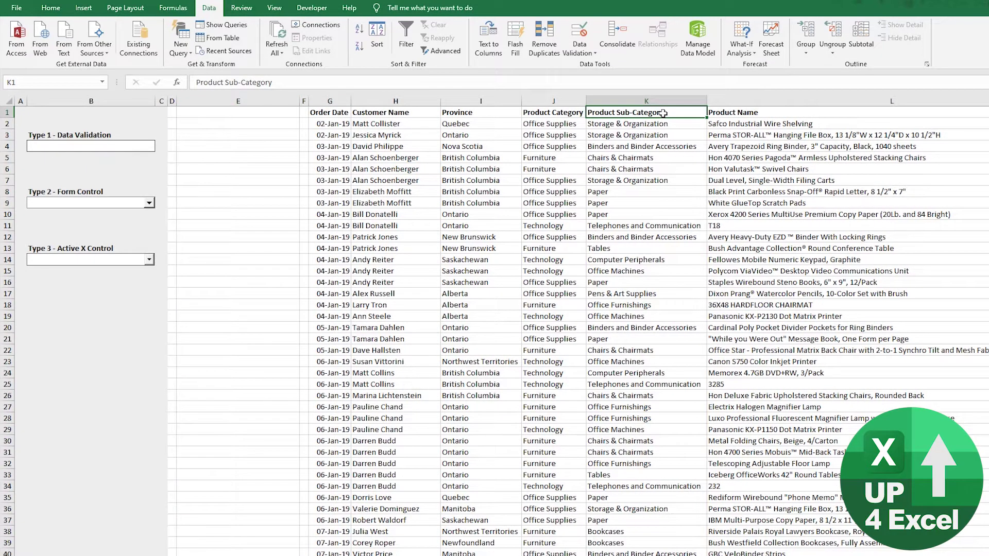
key(ctrl+shift+Down)
key(ctrl+shift+Up)
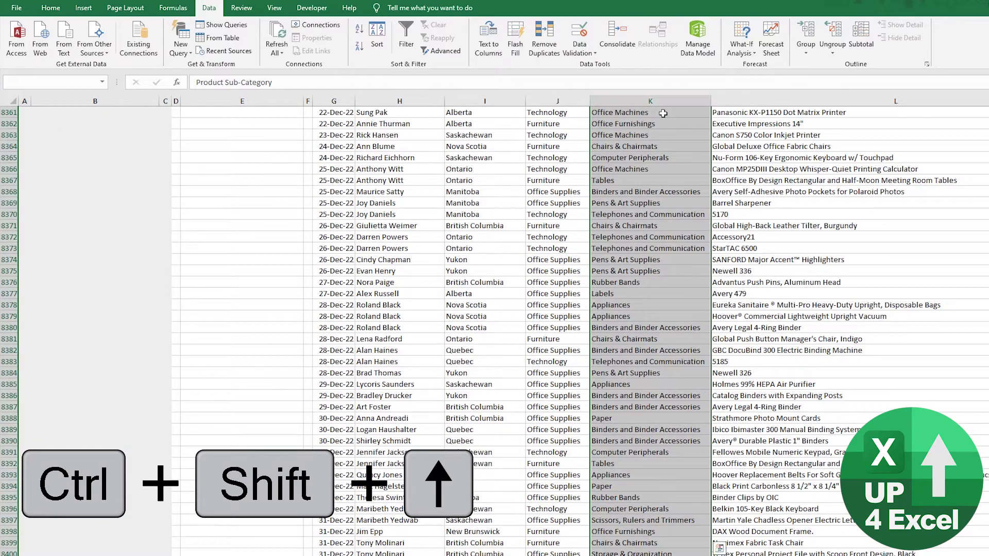
key(ctrl+c)
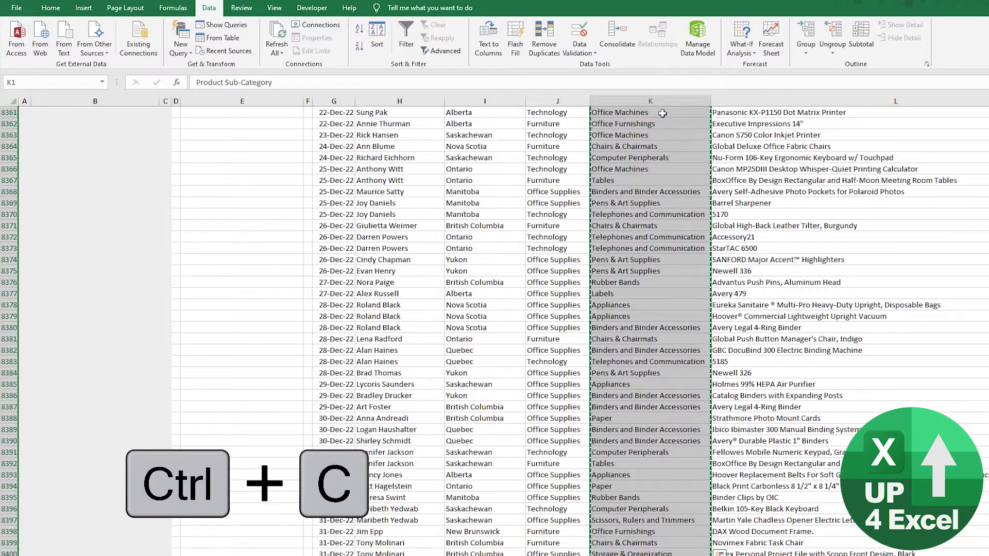
key(ctrl+Home)
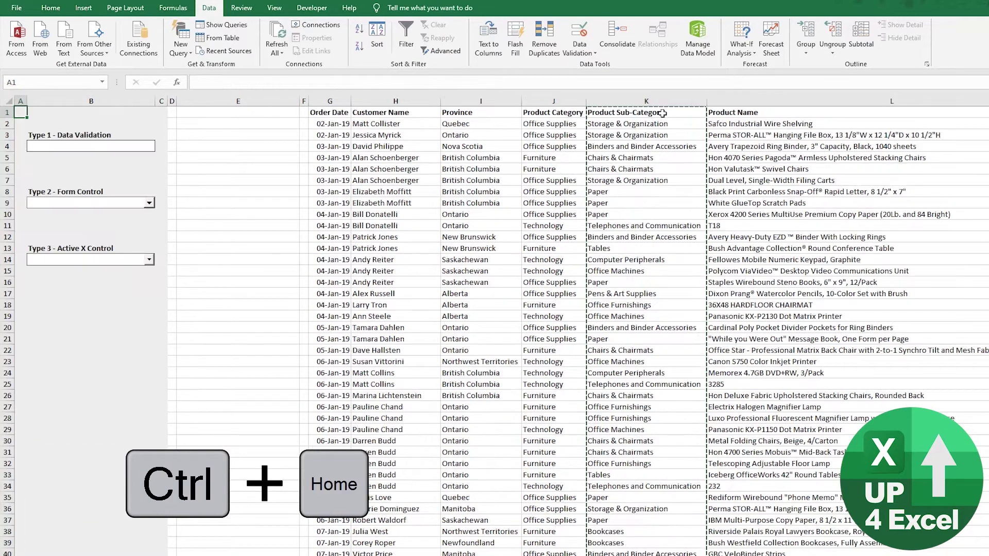
click(268, 116)
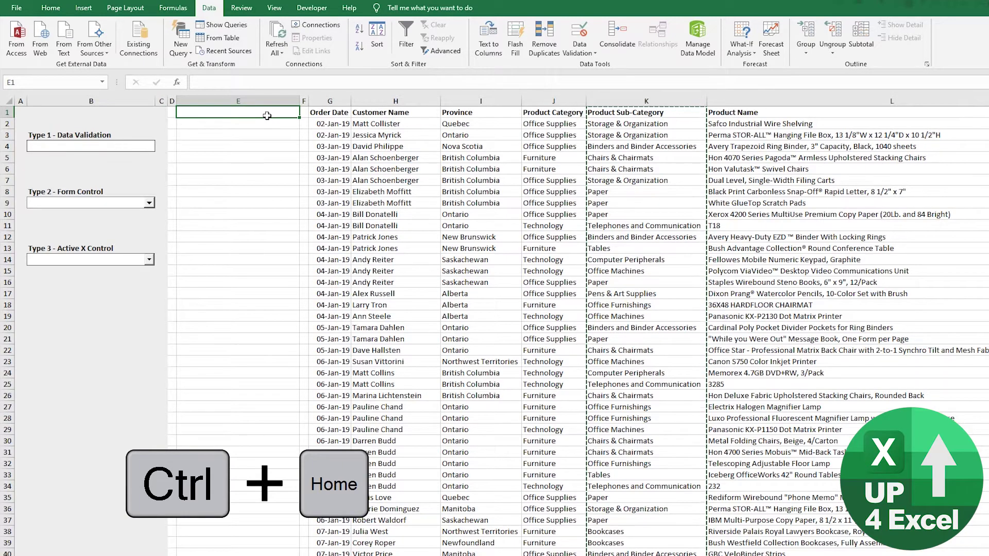
key(ctrl+v)
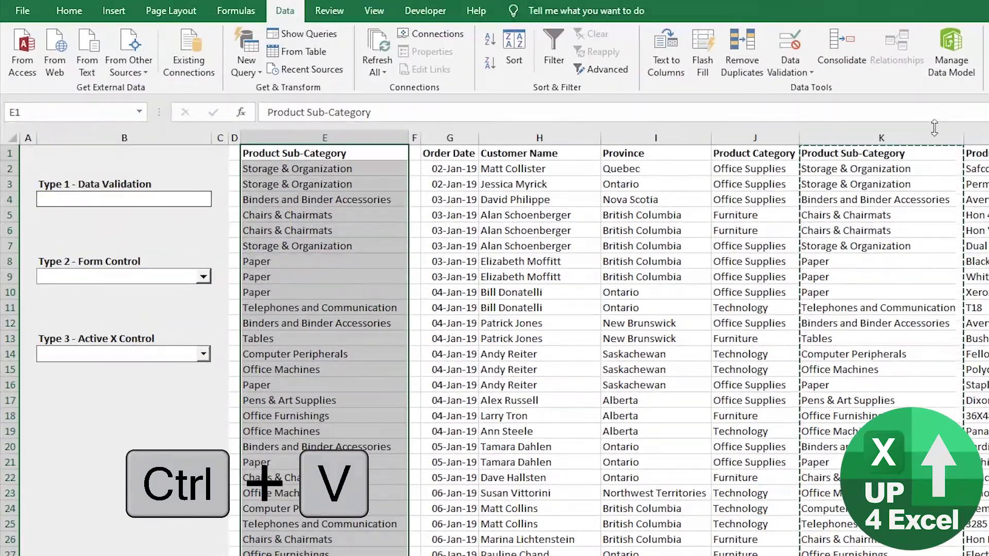
Remove duplicates from column E, leaving 17 unique sub-categories.
click(747, 44)
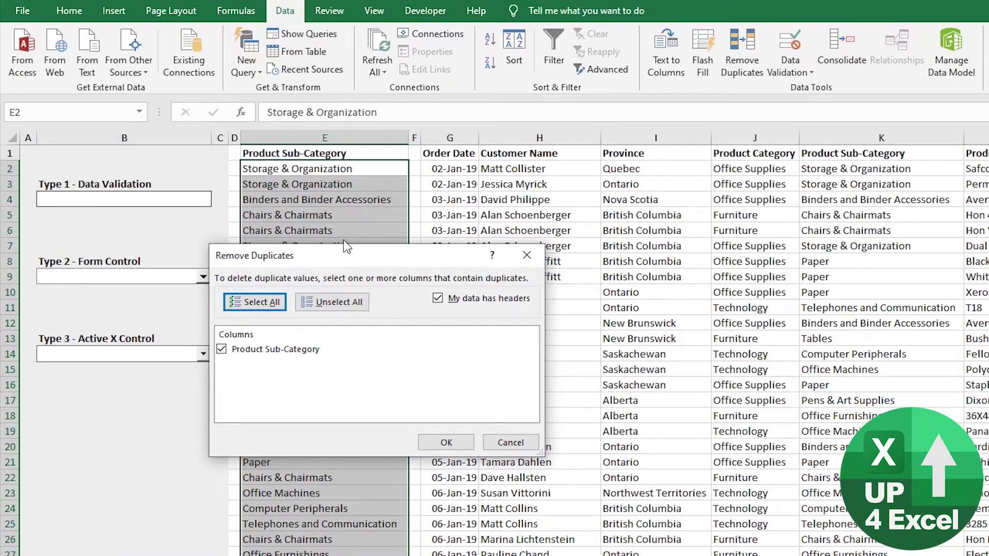
click(444, 442)
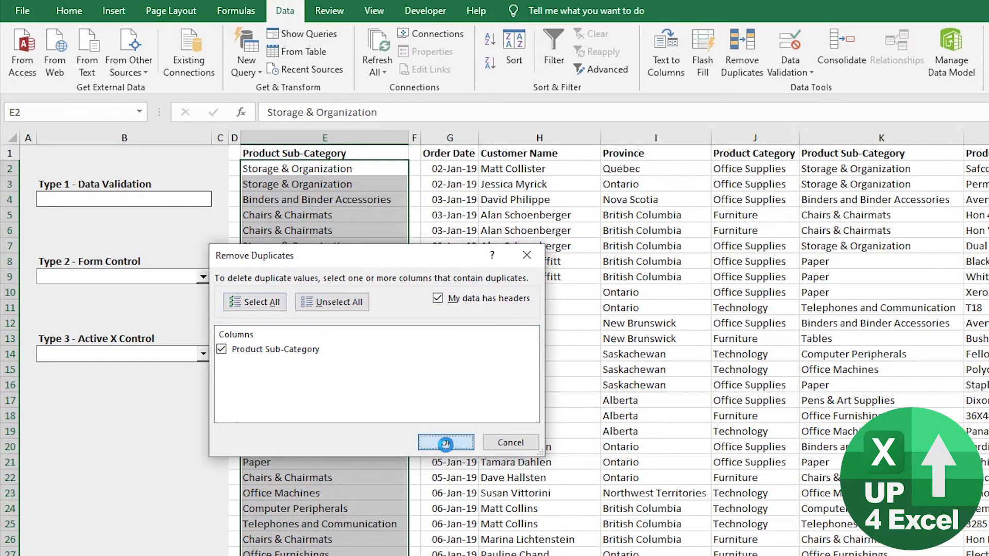
click(747, 441)
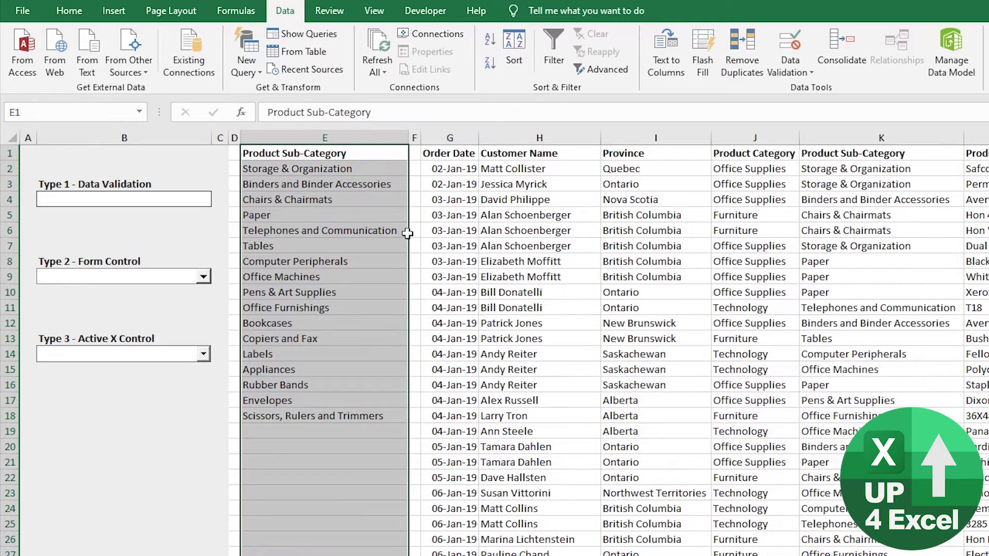
Point B4's validation list source to the unique sub-categories in E2:E18.
click(366, 170)
drag(384, 180, 386, 443)
click(169, 212)
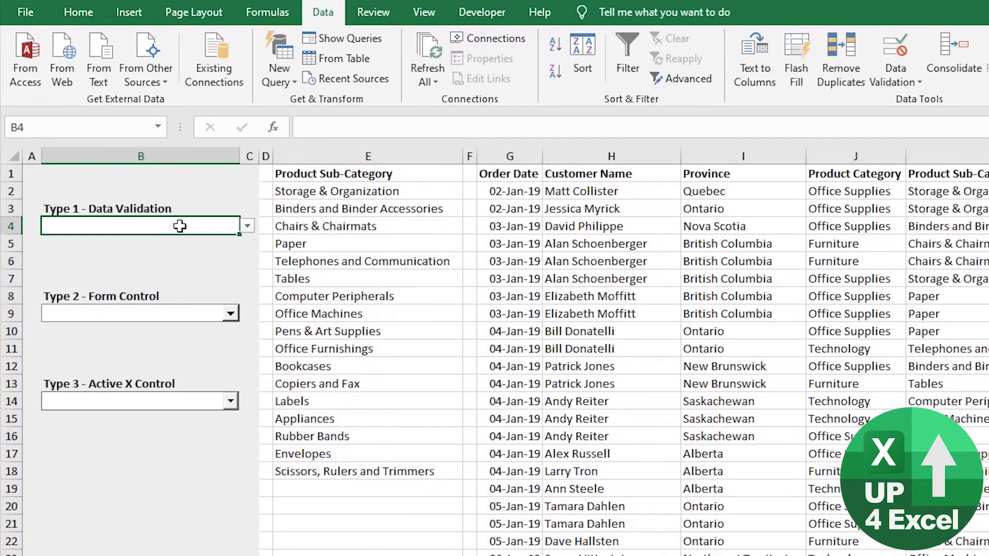
click(895, 49)
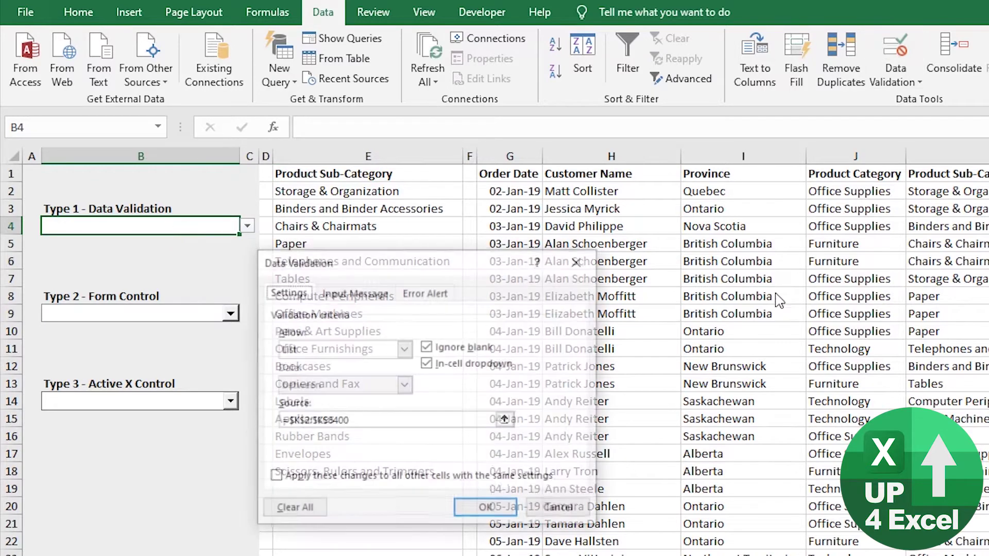
click(506, 421)
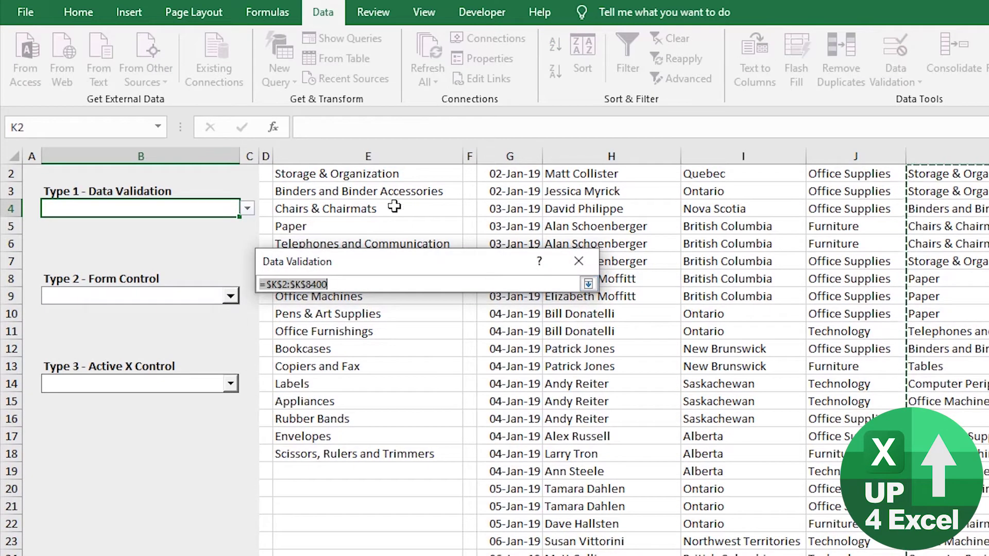
click(357, 437)
drag(358, 438, 376, 194)
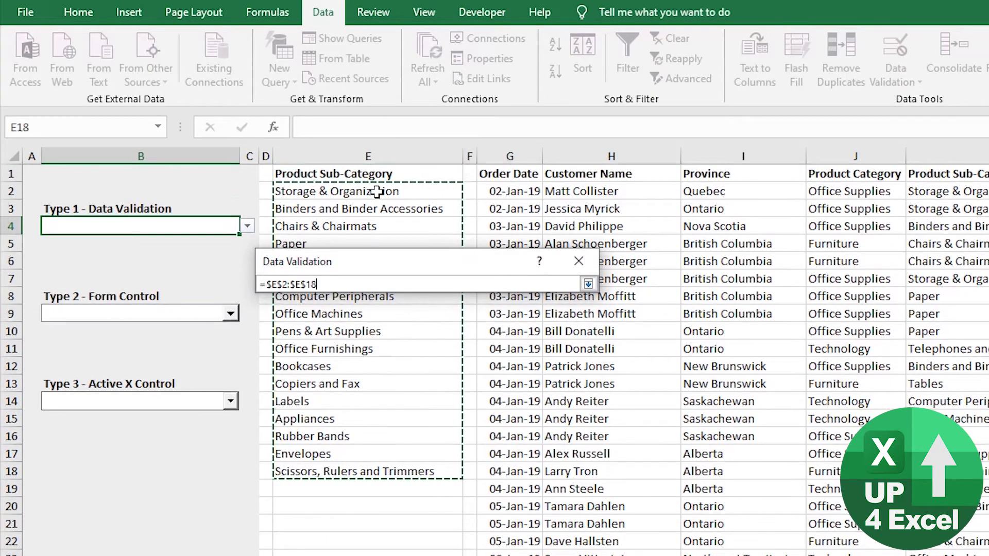
click(587, 284)
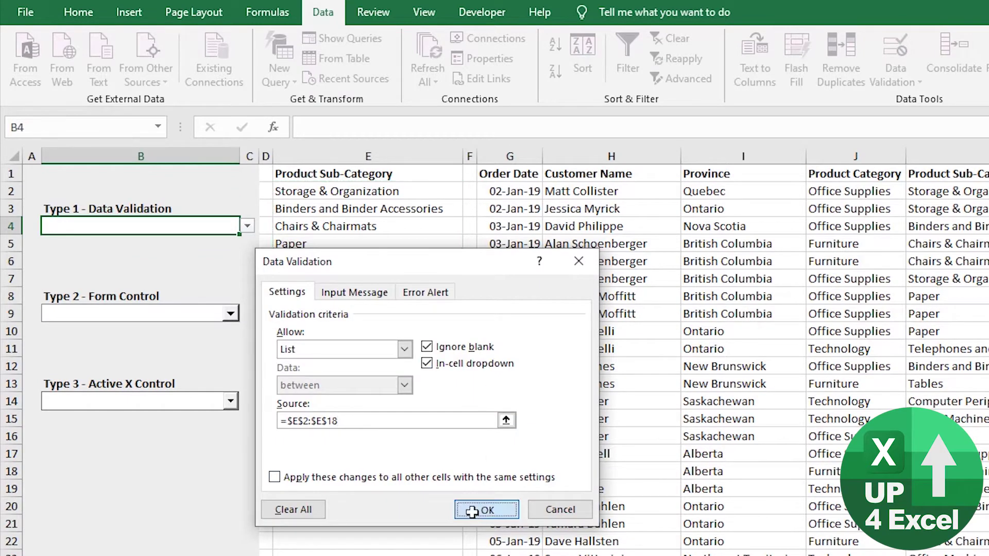
click(487, 510)
Choose Rubber Bands from the B4 dropdown.
click(247, 227)
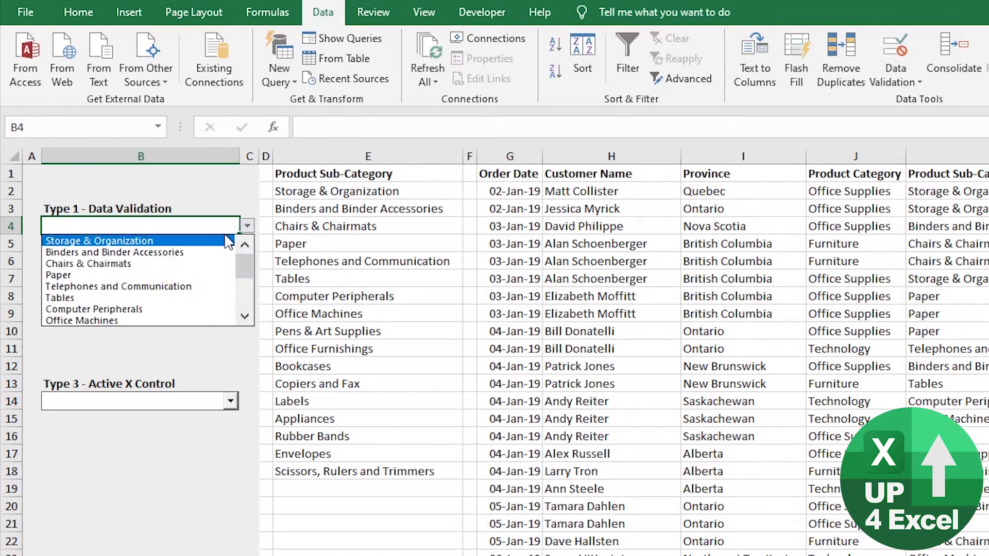
scroll(242, 283, down, 3)
click(170, 299)
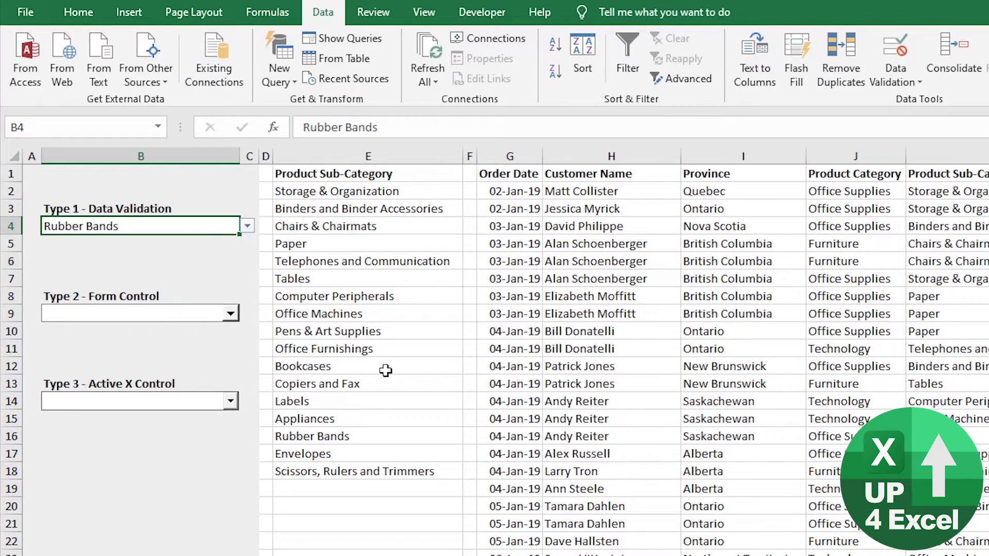
Check cells in columns E and K, ending on the Product Sub-Category heading in E1.
click(355, 366)
click(927, 313)
click(974, 419)
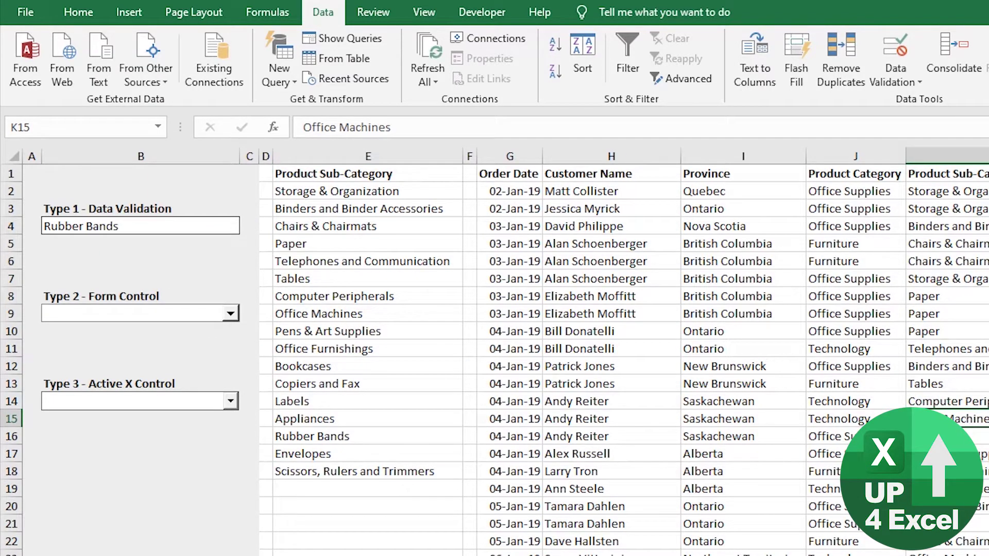
click(974, 524)
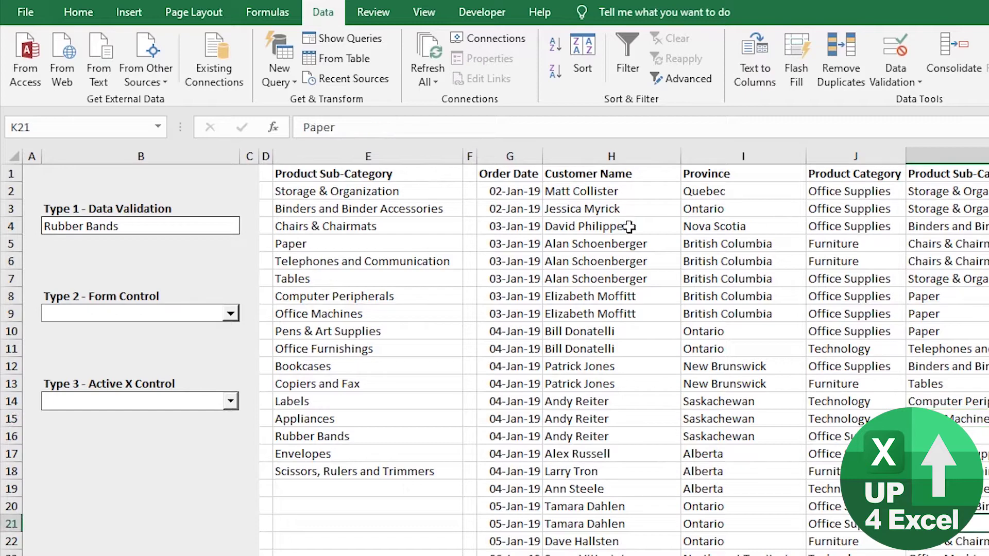
click(386, 209)
click(370, 261)
click(363, 349)
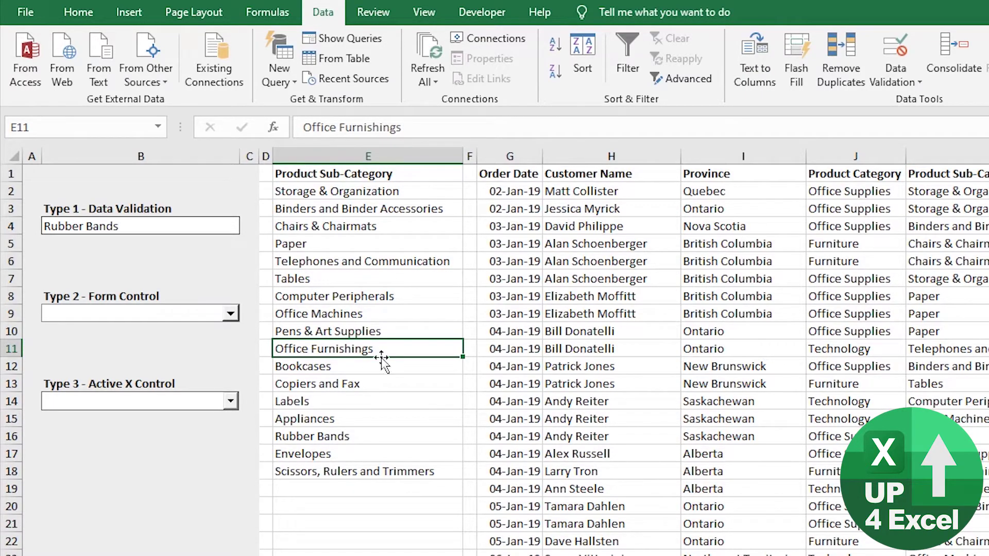
key(ctrl+Up)
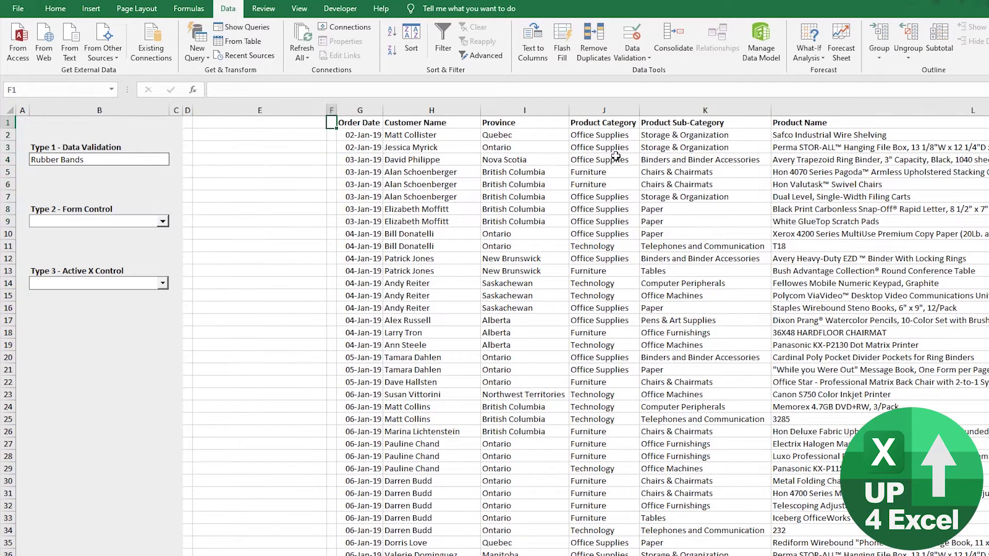
Convert G1:N8400 into a table with headers using Ctrl+T and apply a green medium style.
click(616, 156)
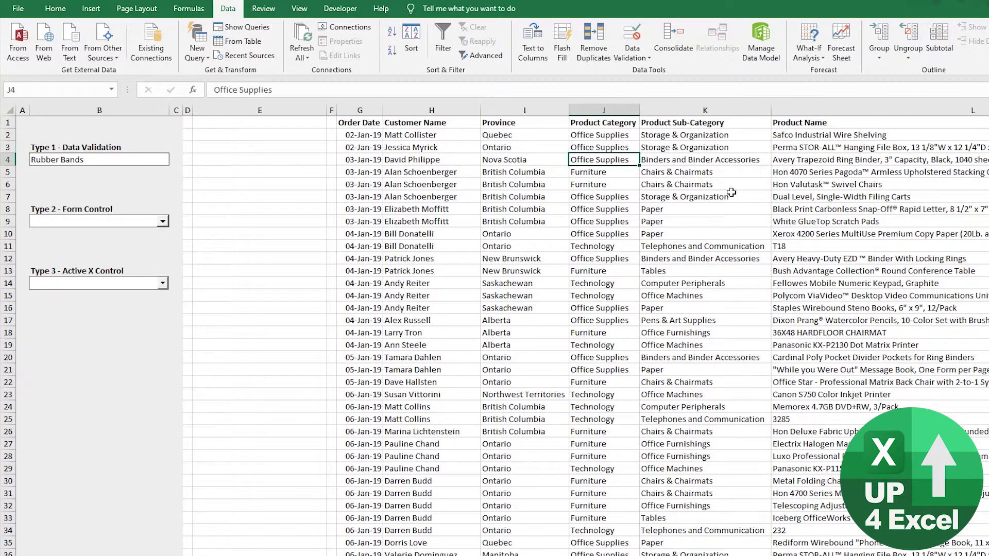
key(ctrl+t)
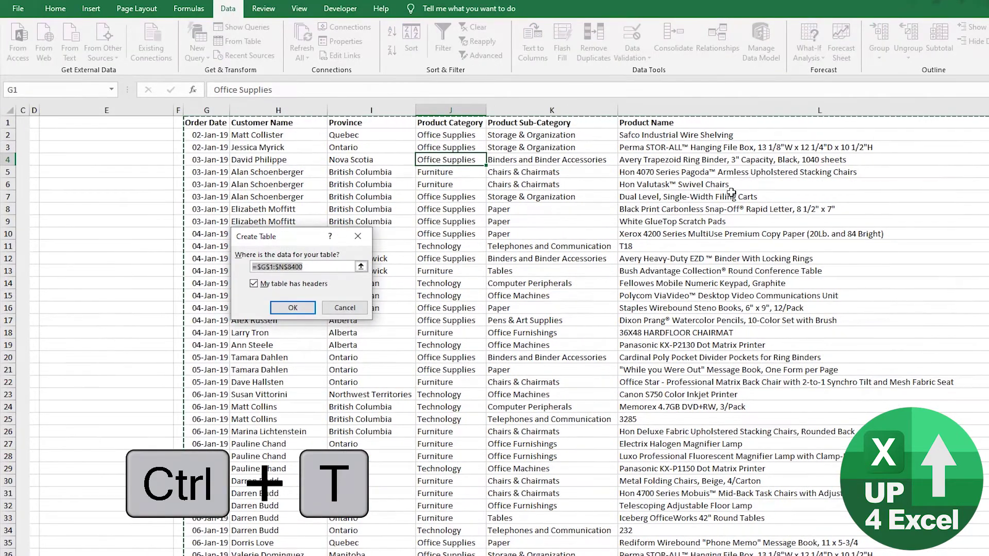
key(Return)
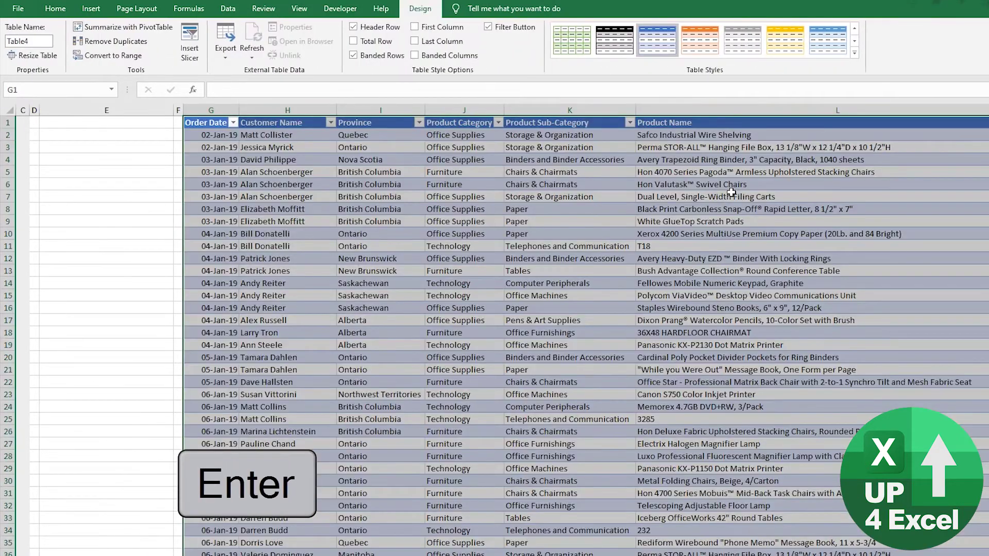
click(855, 52)
click(824, 261)
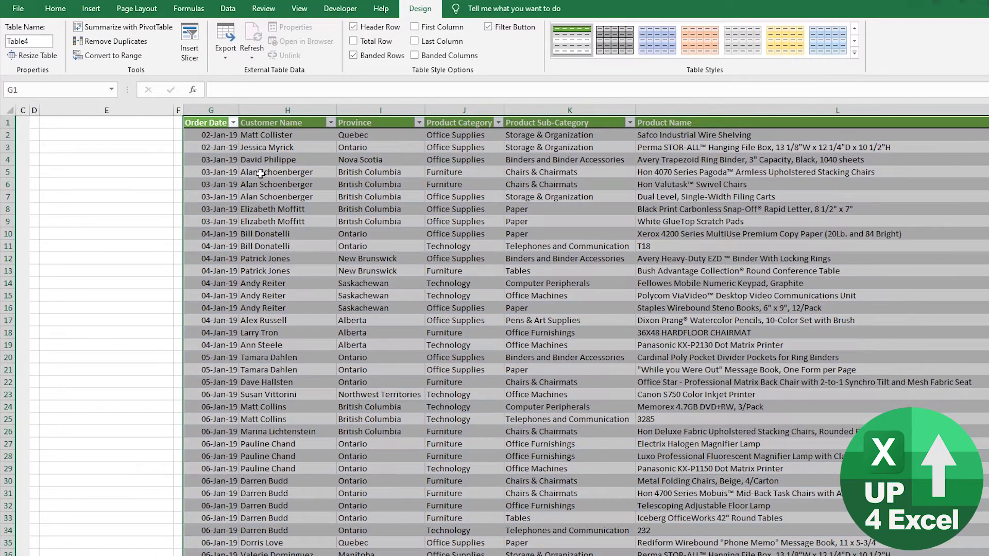
click(206, 172)
key(ctrl+Left)
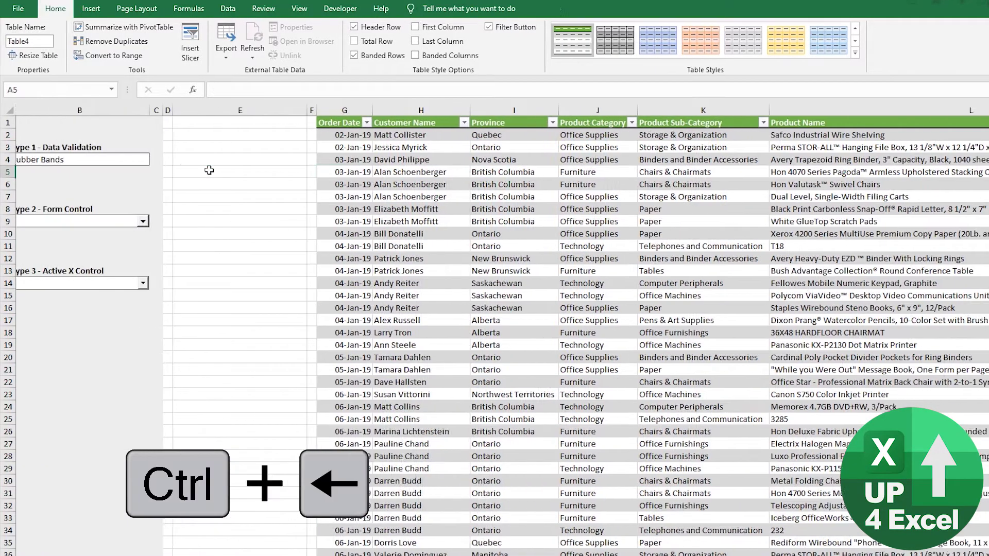
key(Right)
key(Right)
key(Right)
key(Right)
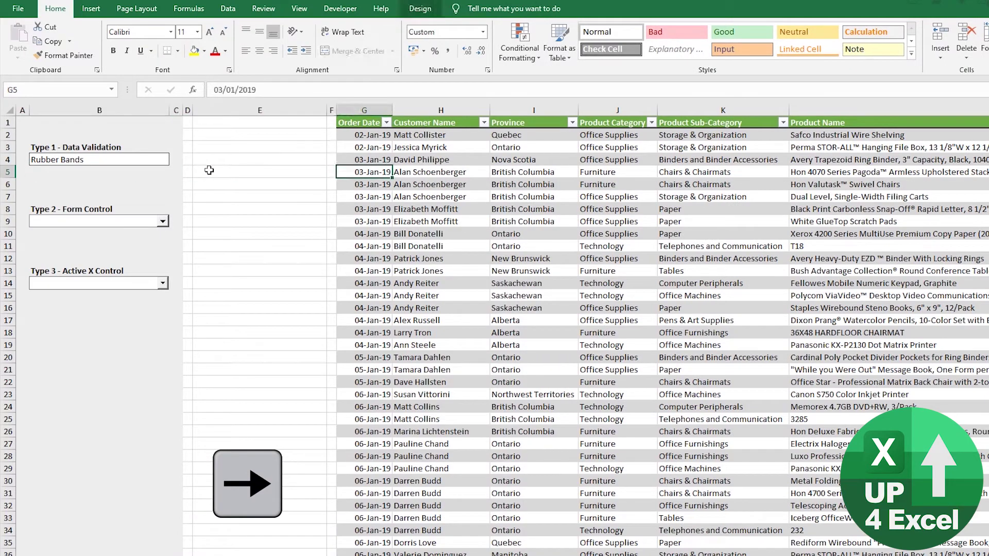
key(ctrl+Up)
key(Down)
key(ctrl+Down)
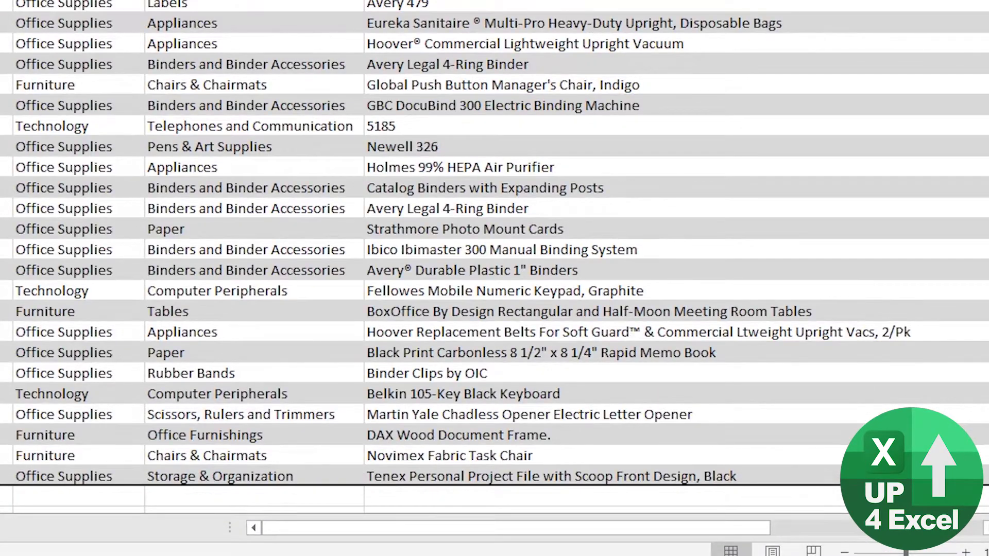
click(253, 496)
text(sdsd)
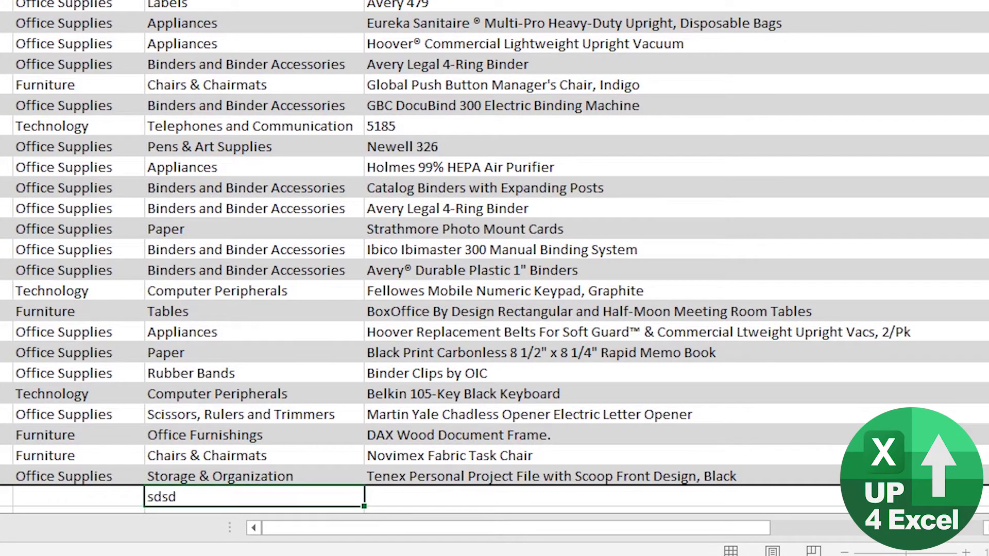
key(Return)
key(Up)
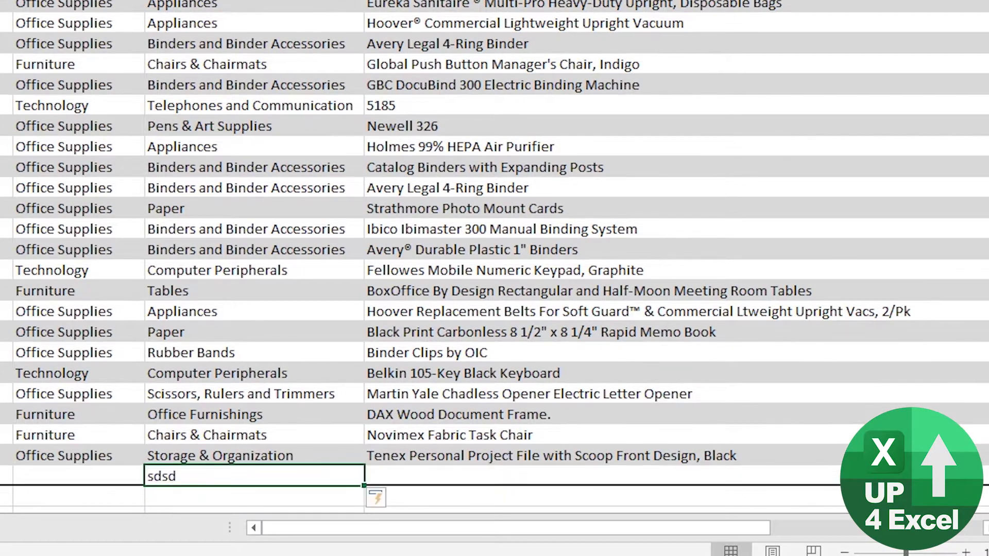
key(ctrl+z)
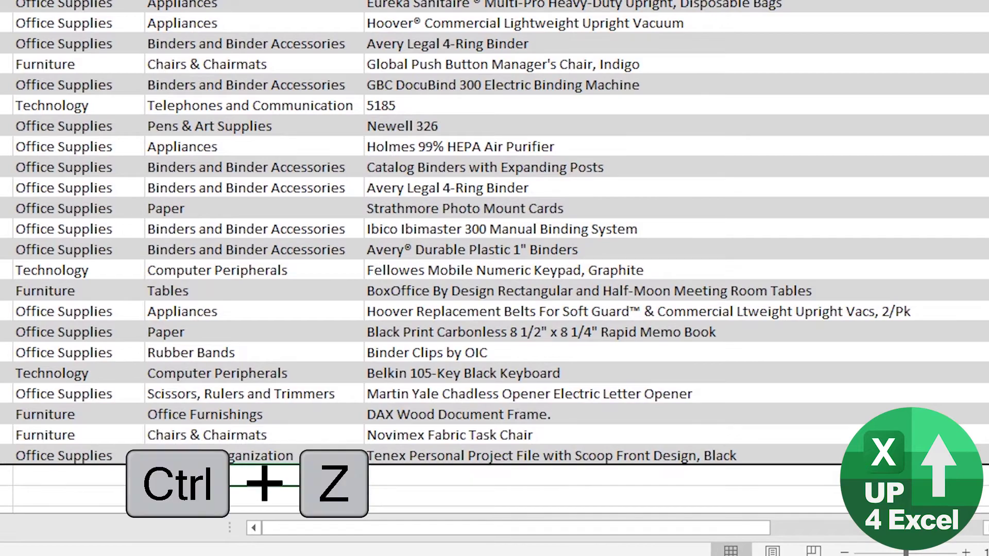
key(Delete)
key(ctrl+Up)
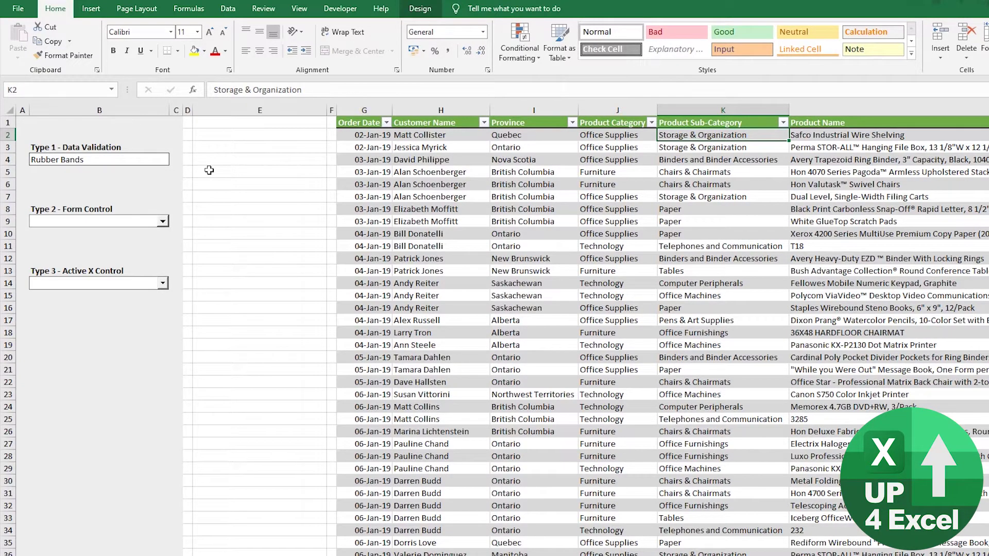
Select K2 down to the last sub-category and name the range nProductSubCatAll in the Name Box.
key(Up)
key(Down)
key(ctrl+shift+Down)
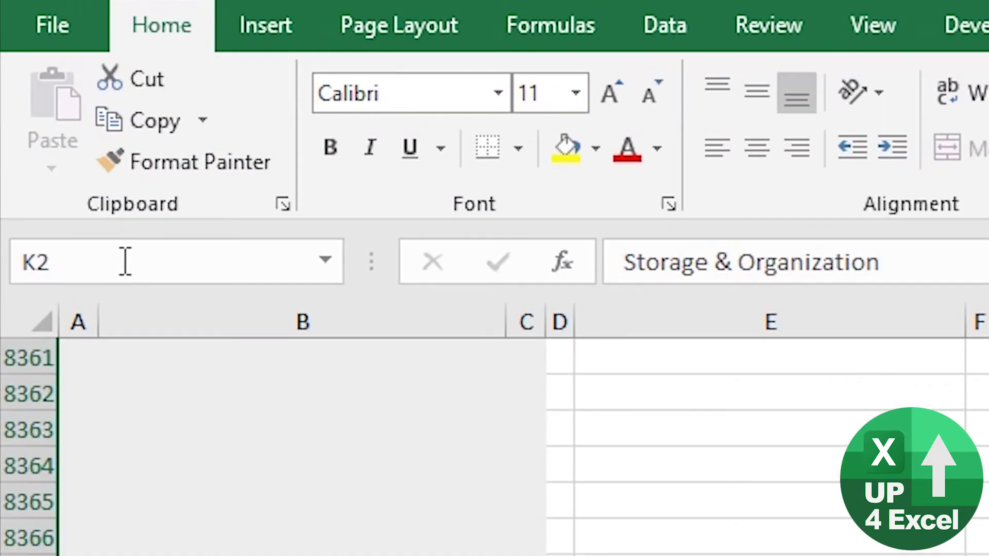
click(42, 89)
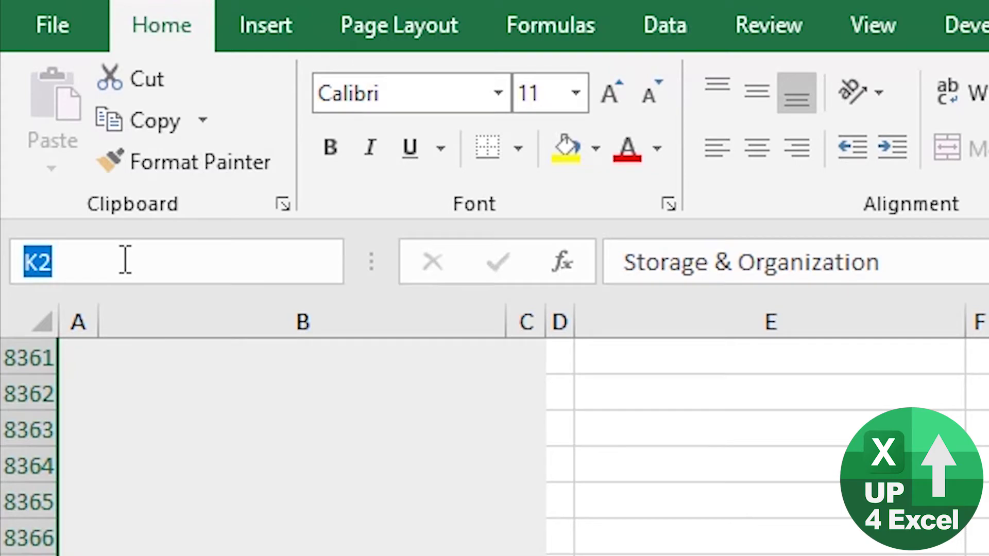
text(nProd)
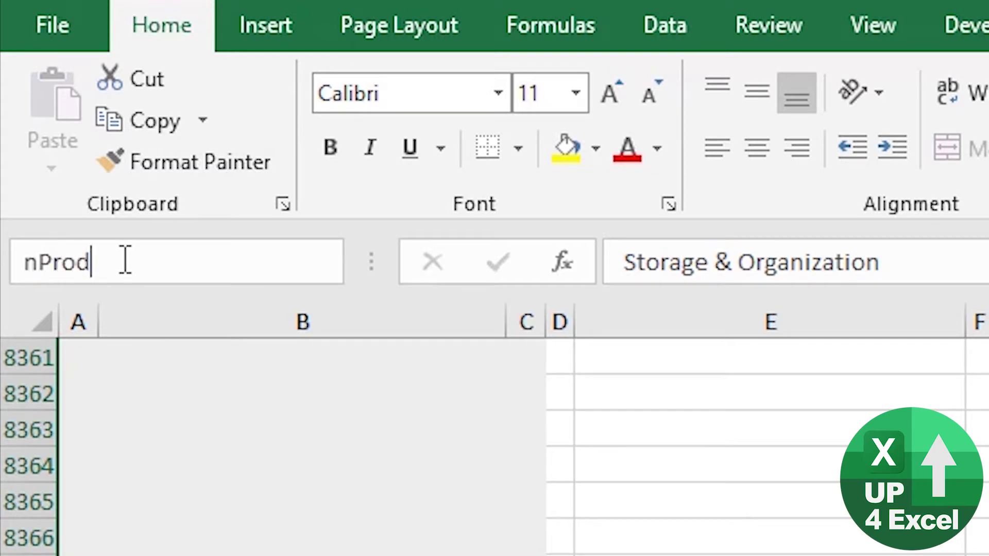
text(uctSubC)
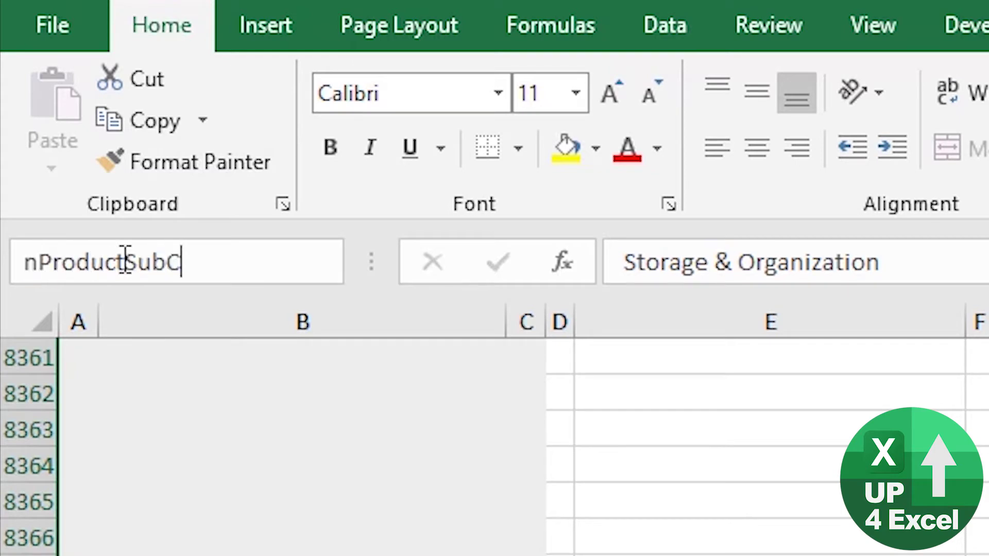
text(atAll)
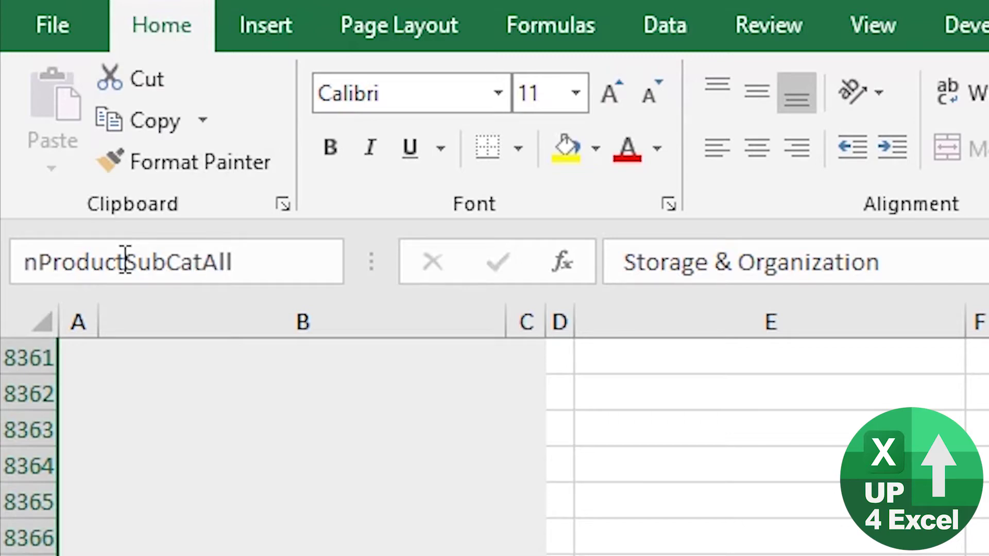
key(Return)
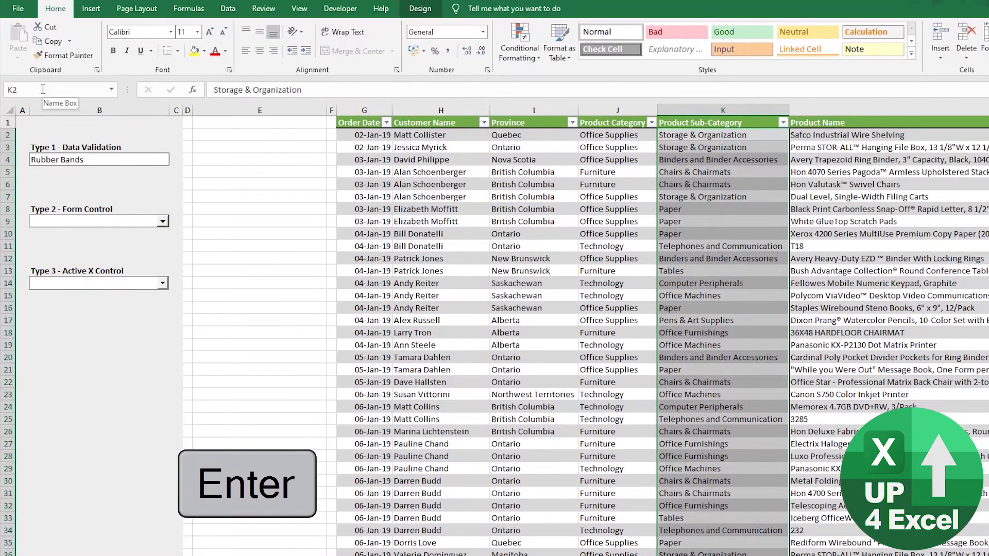
key(Up)
key(Down)
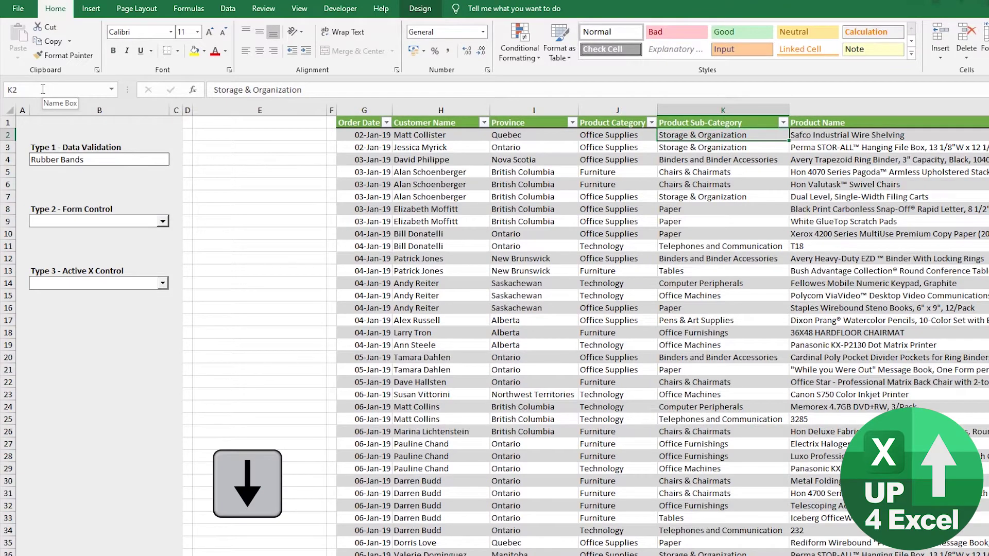
Select the nProdSub named range and scroll to the bottom of the table.
click(111, 90)
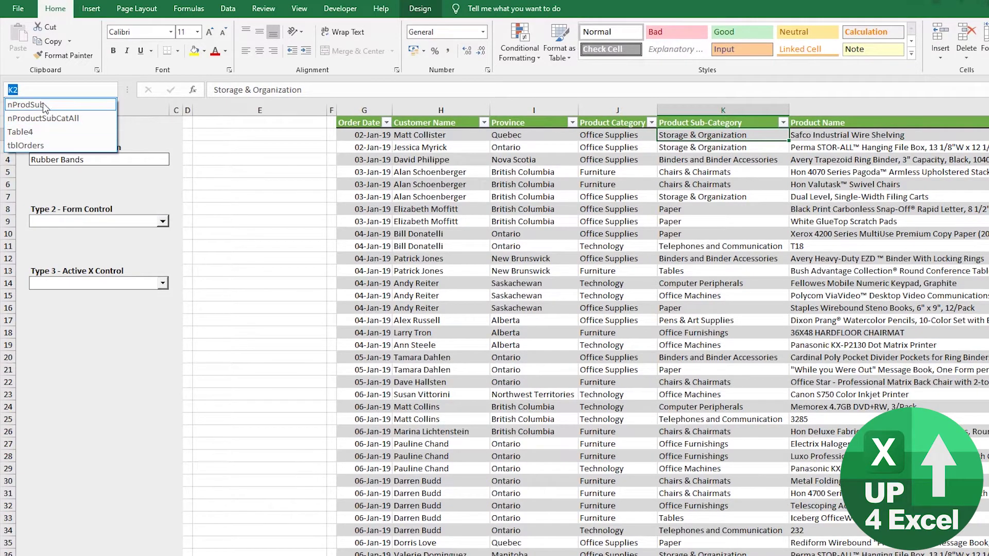
click(26, 105)
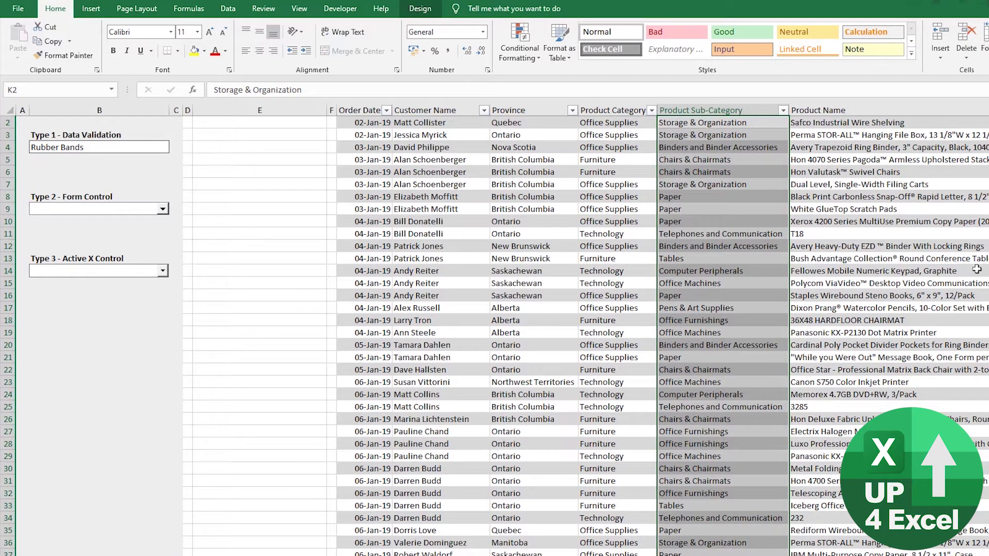
drag(988, 118, 988, 555)
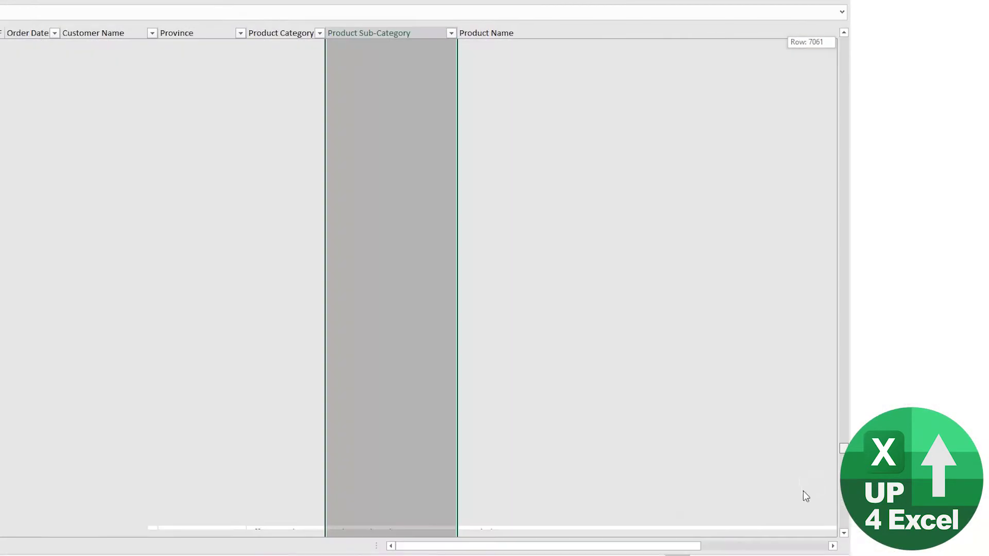
drag(806, 496, 806, 523)
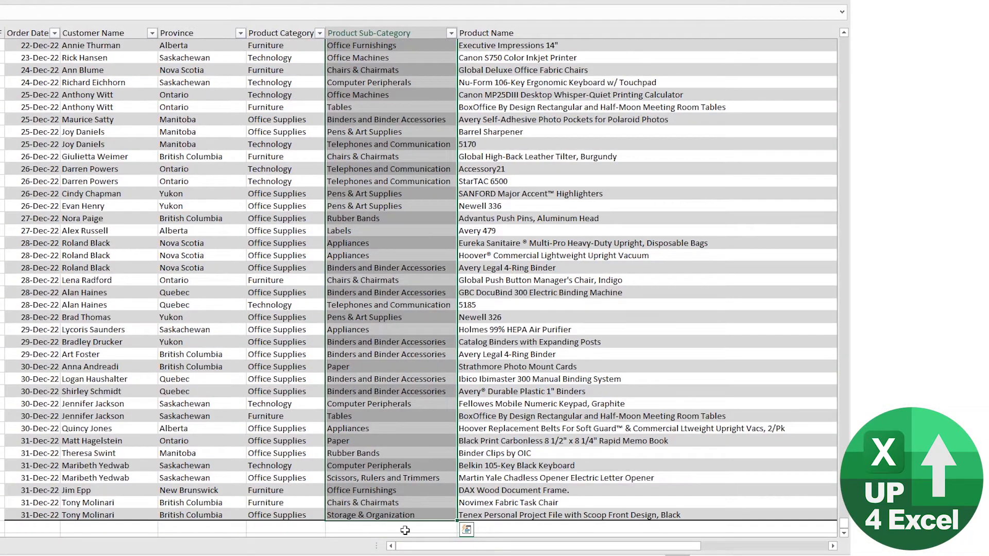
Add Up4Excel below the table in column K and confirm the named range extends to it.
click(404, 529)
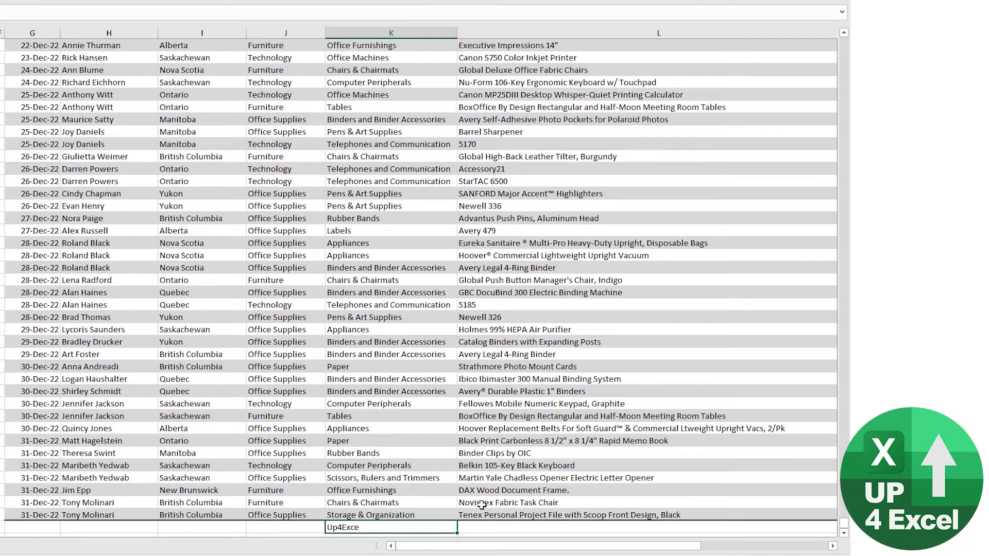
key(Return)
key(Up)
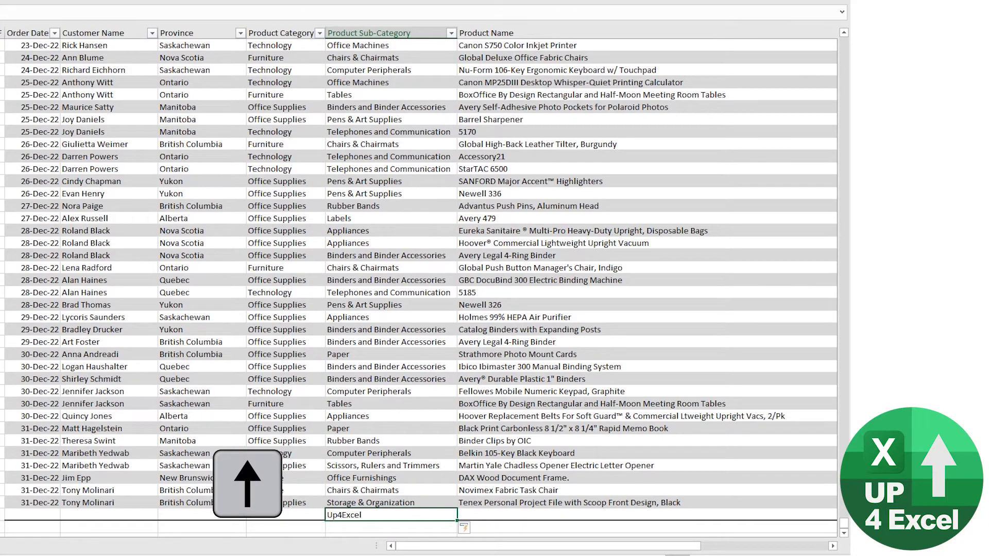
click(111, 89)
click(88, 115)
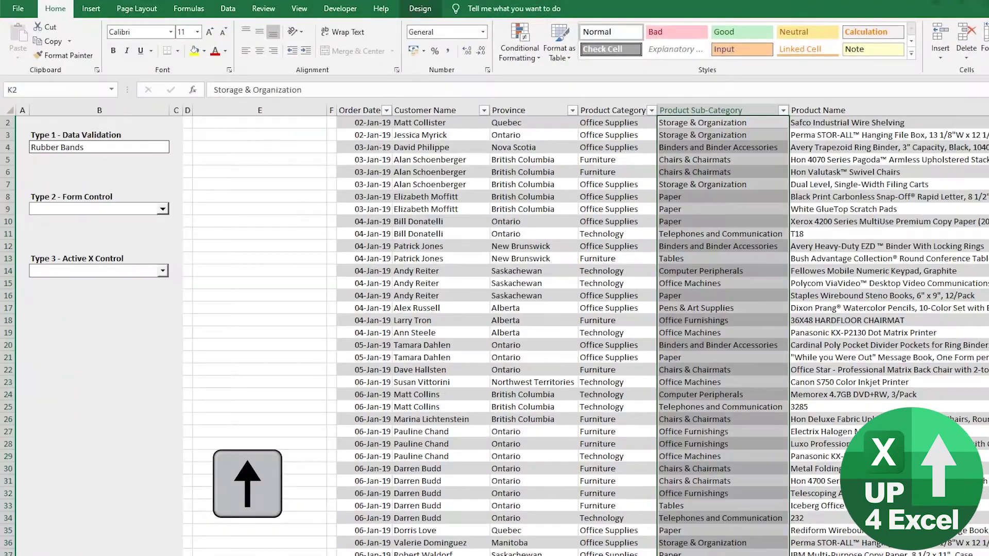
key(shift+Return)
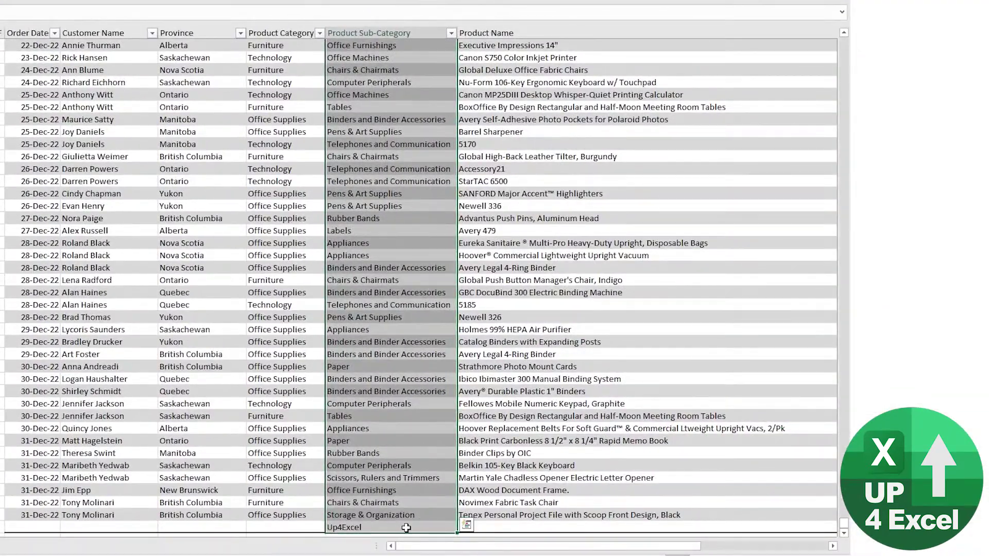
Undo the Up4Excel test entry and return to cell A1.
click(423, 515)
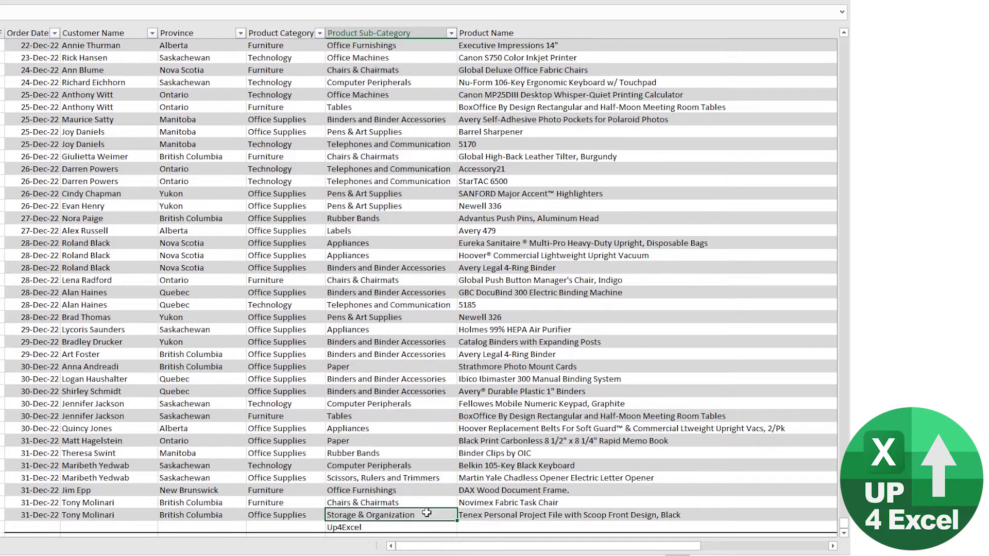
key(ctrl+z)
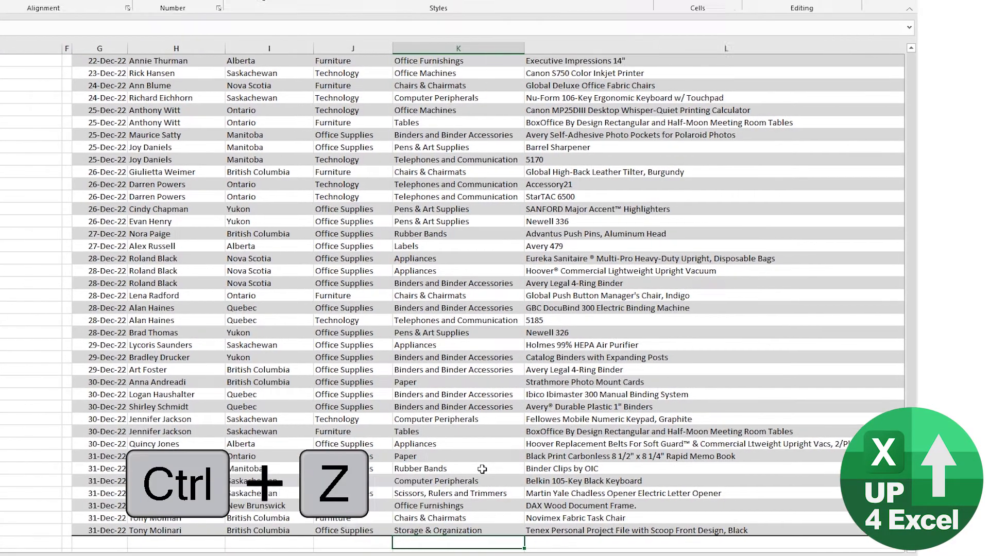
key(ctrl+Home)
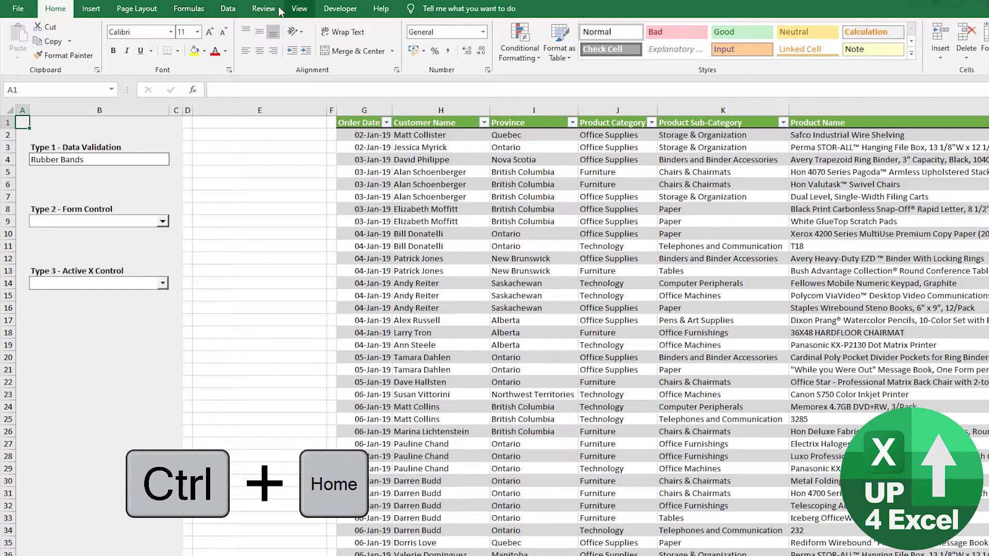
Delete the unused names nProducts, nProdSub and nRemainingList in Name Manager.
click(184, 10)
click(352, 47)
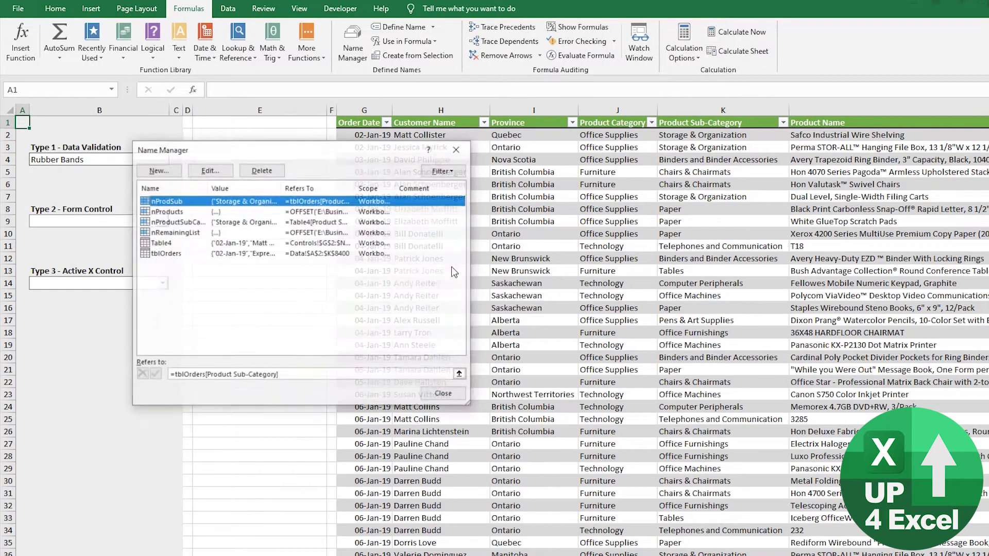
click(194, 211)
click(261, 170)
click(165, 201)
click(262, 170)
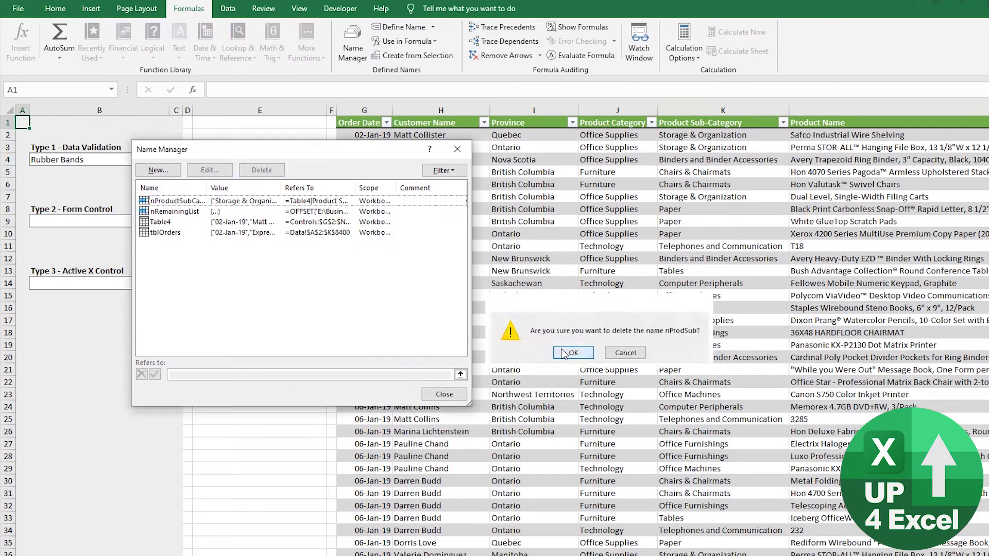
click(170, 212)
click(262, 170)
Delete the Data sheet, leaving only the Controls sheet.
click(444, 395)
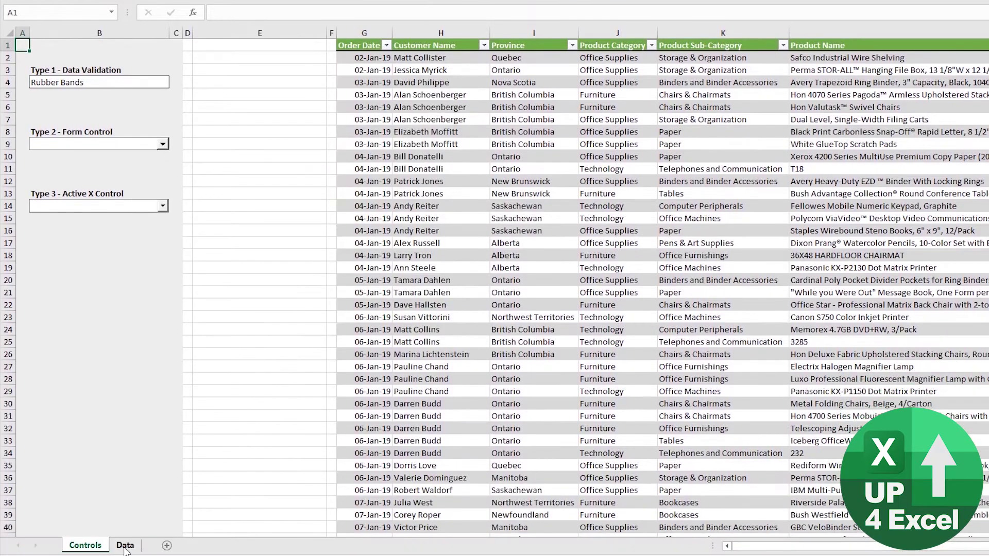
right_click(125, 546)
click(175, 417)
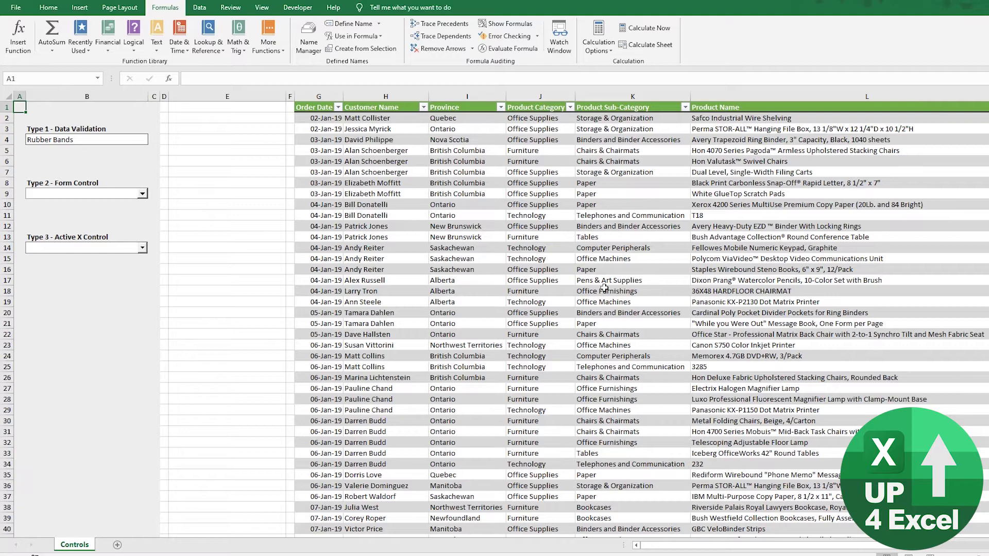
click(302, 8)
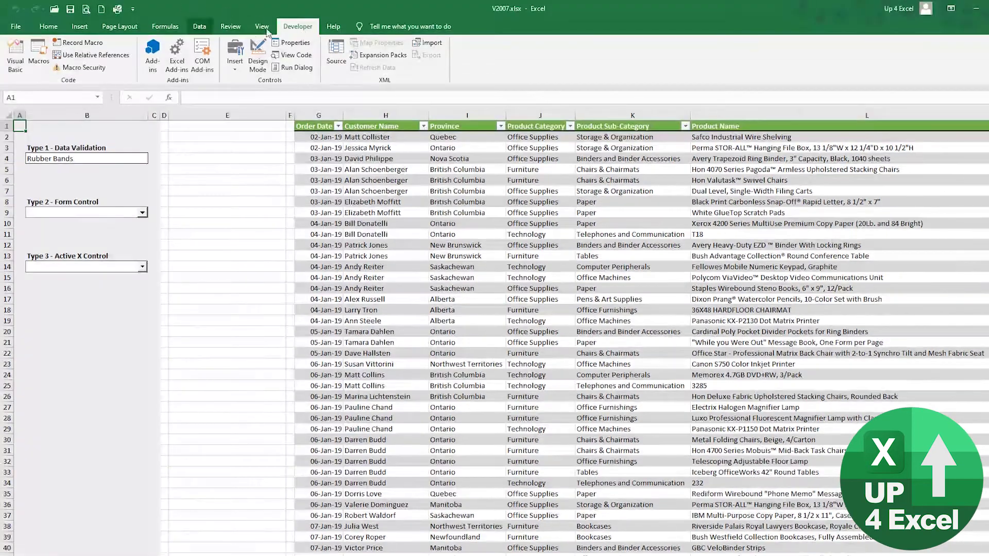
click(133, 9)
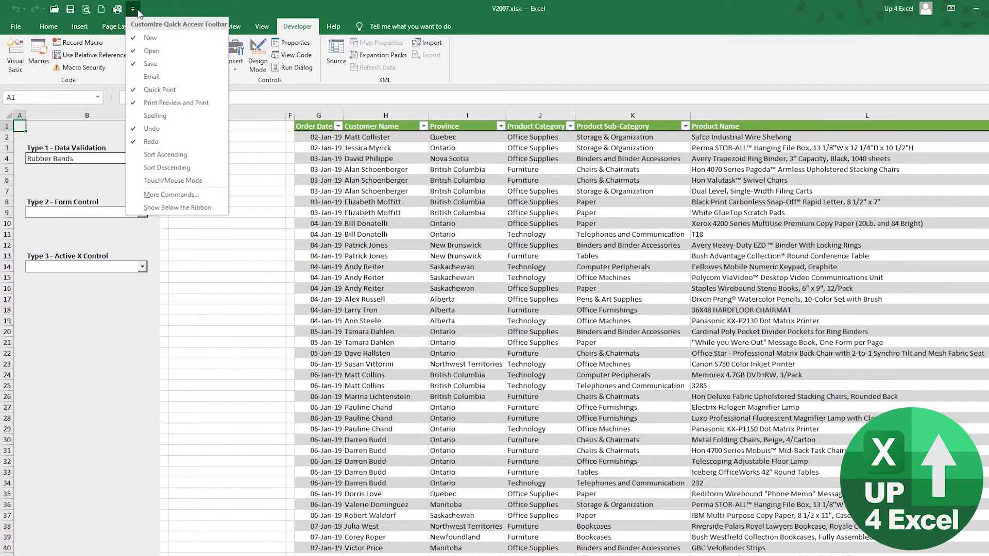
click(170, 194)
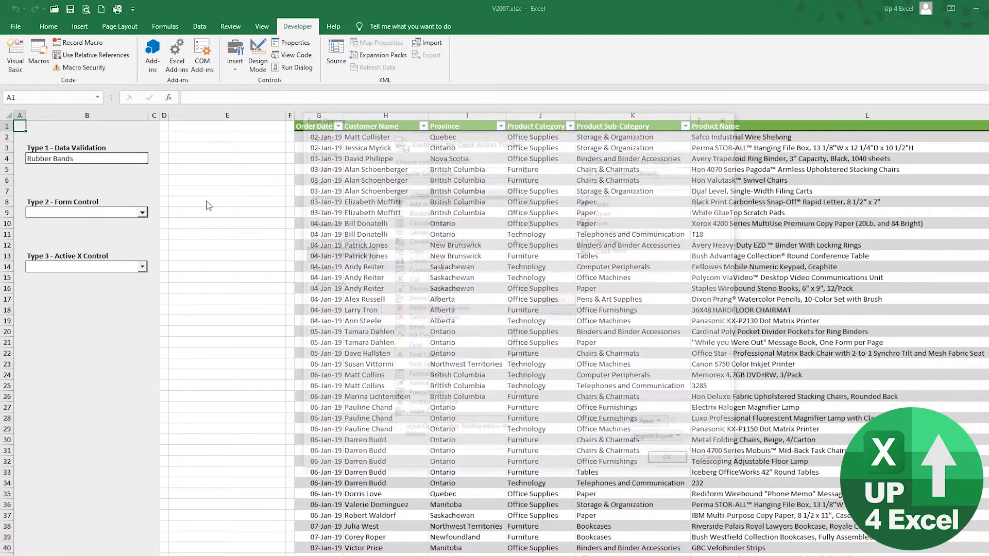
click(334, 239)
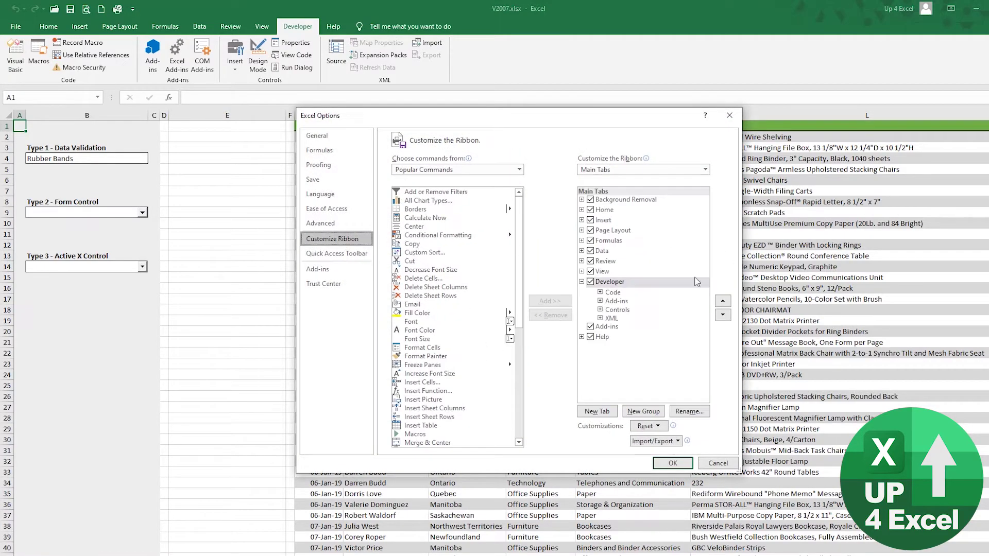
click(674, 463)
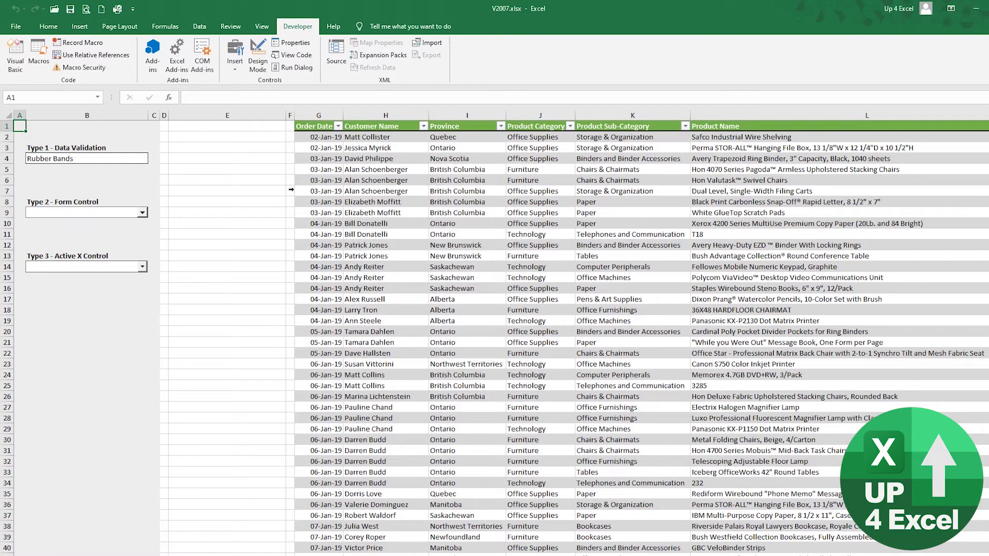
Start recording Macro2 and paste the nProductSubCatAll values into E1.
click(246, 128)
click(80, 43)
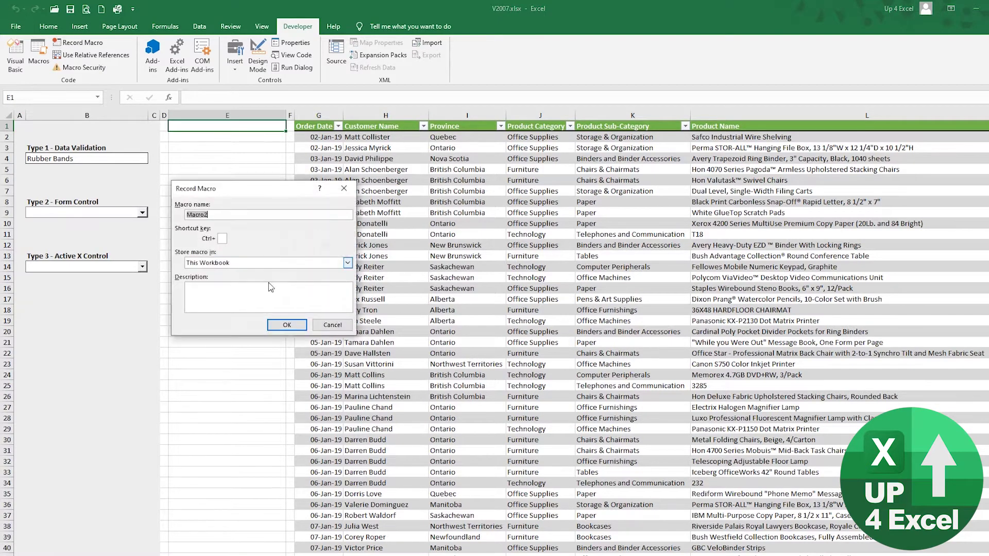
click(287, 325)
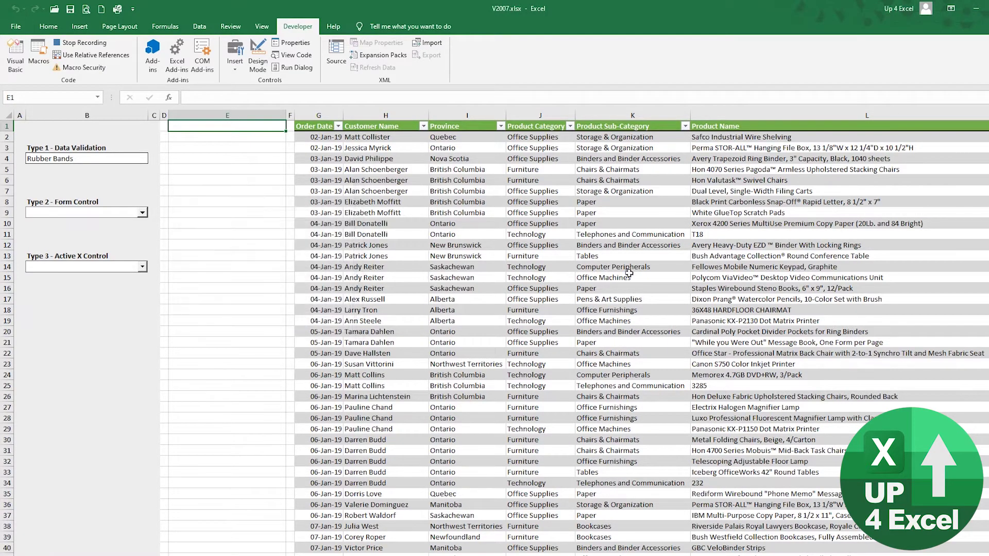
click(98, 97)
click(76, 112)
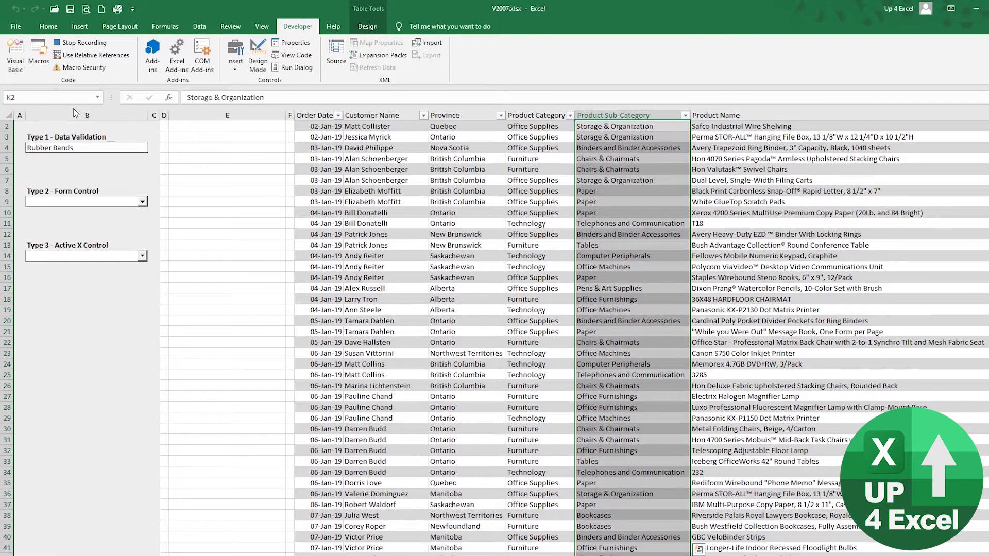
key(ctrl+c)
key(ctrl+Home)
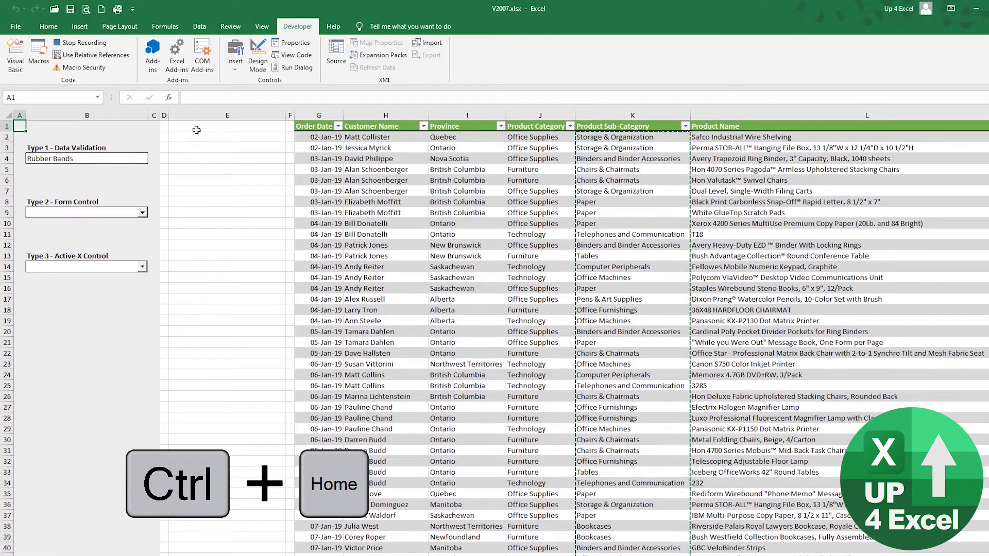
click(196, 130)
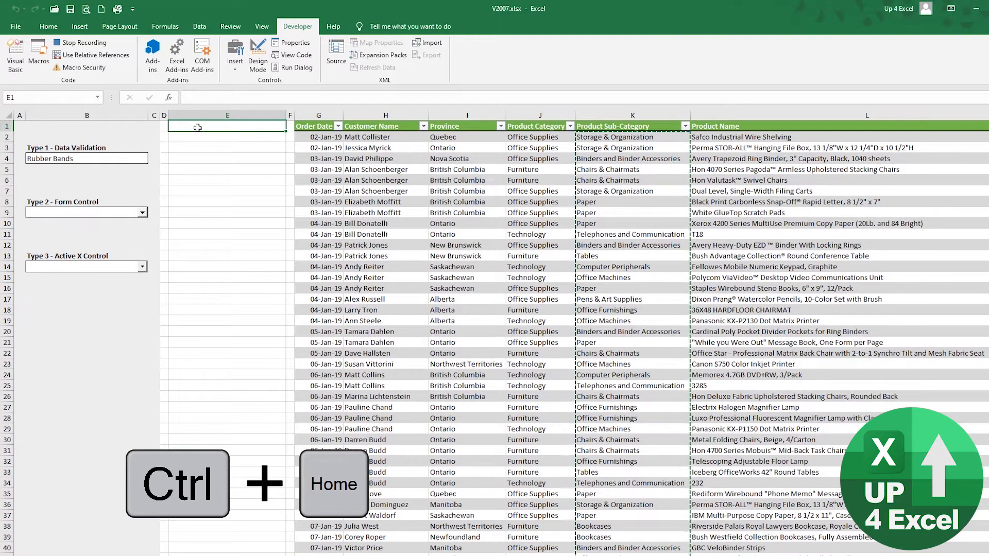
right_click(198, 127)
click(236, 177)
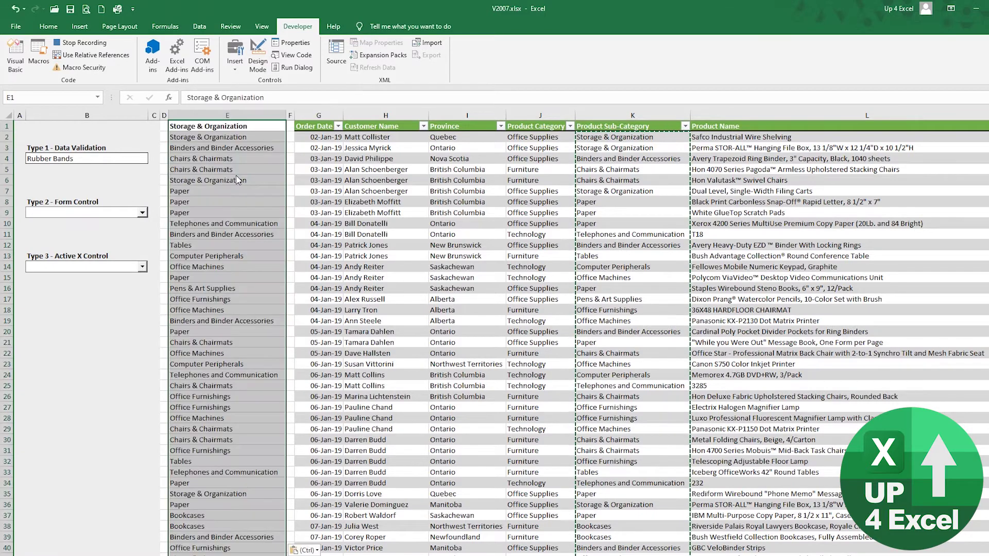
Remove duplicates from column E, leaving 17 unique sub-categories.
click(207, 31)
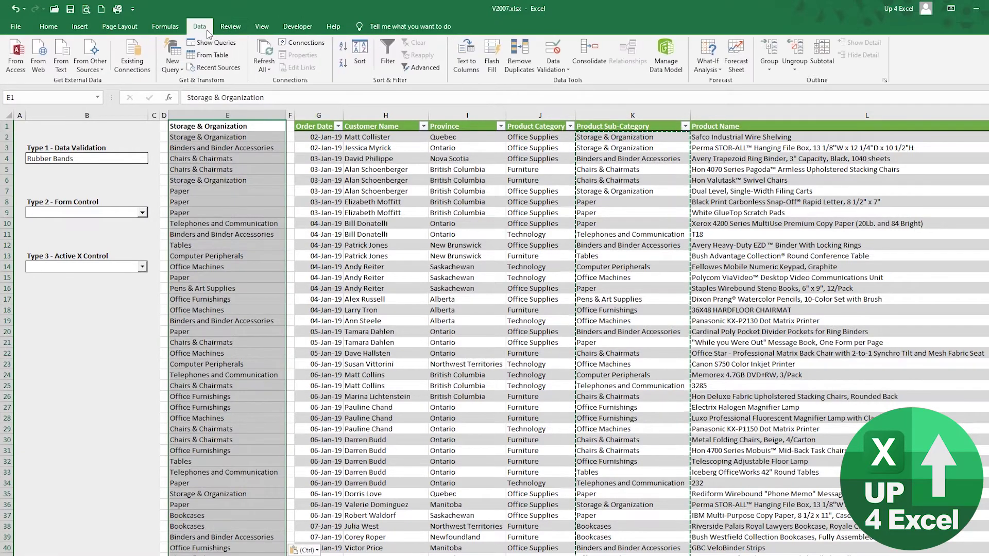
click(519, 56)
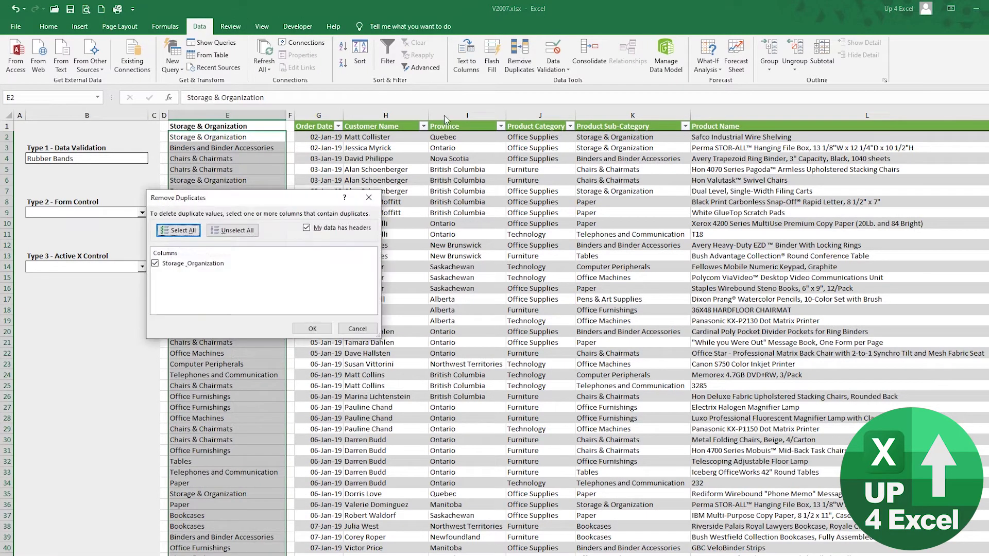
click(311, 330)
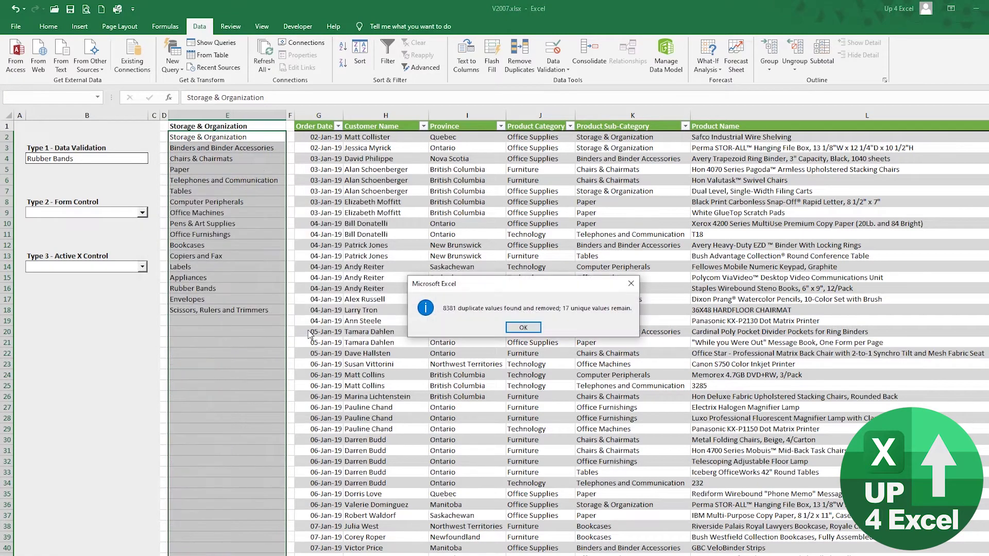
click(522, 328)
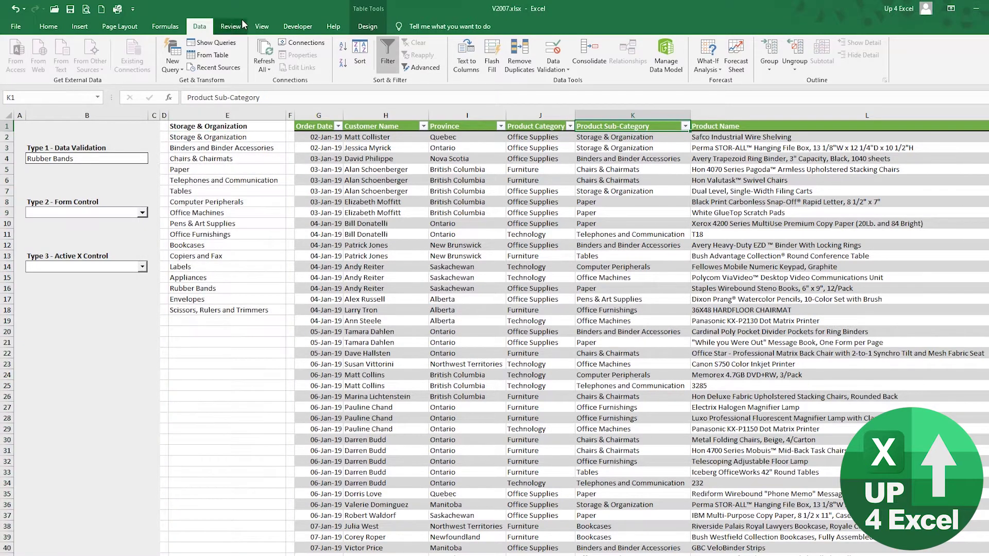
click(298, 26)
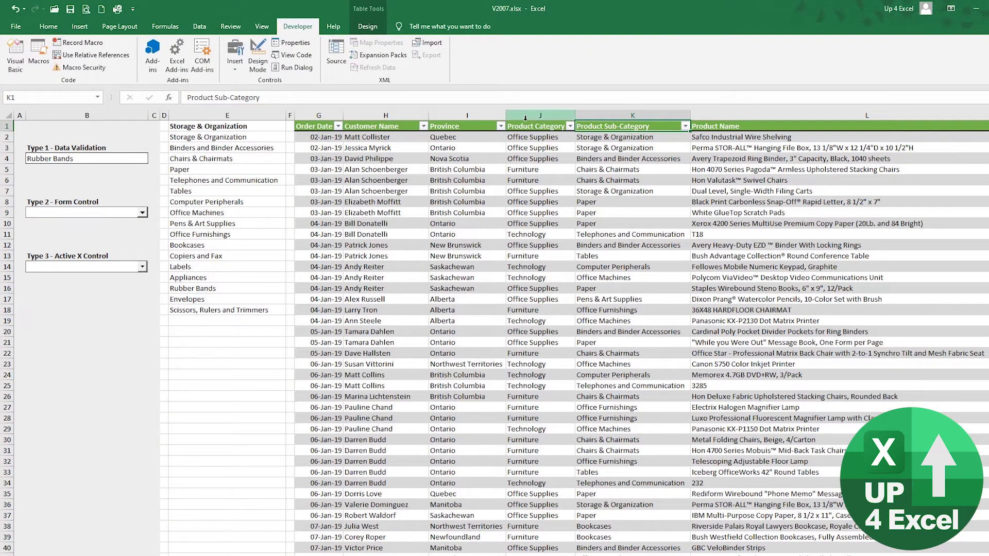
Paste the Product Sub-Category header into E1 and view the macro code in Visual Basic.
key(ctrl+v)
key(ctrl+c)
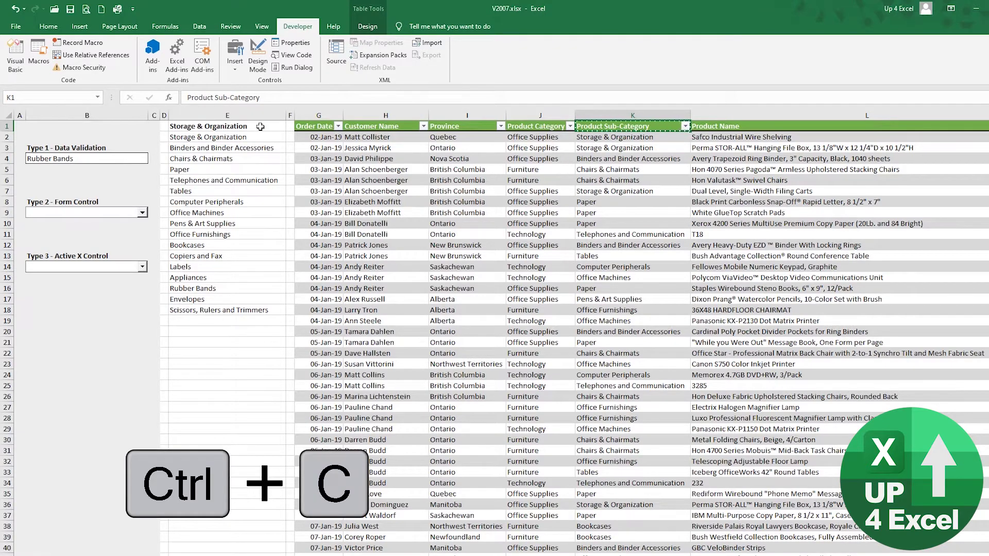
right_click(260, 126)
click(298, 174)
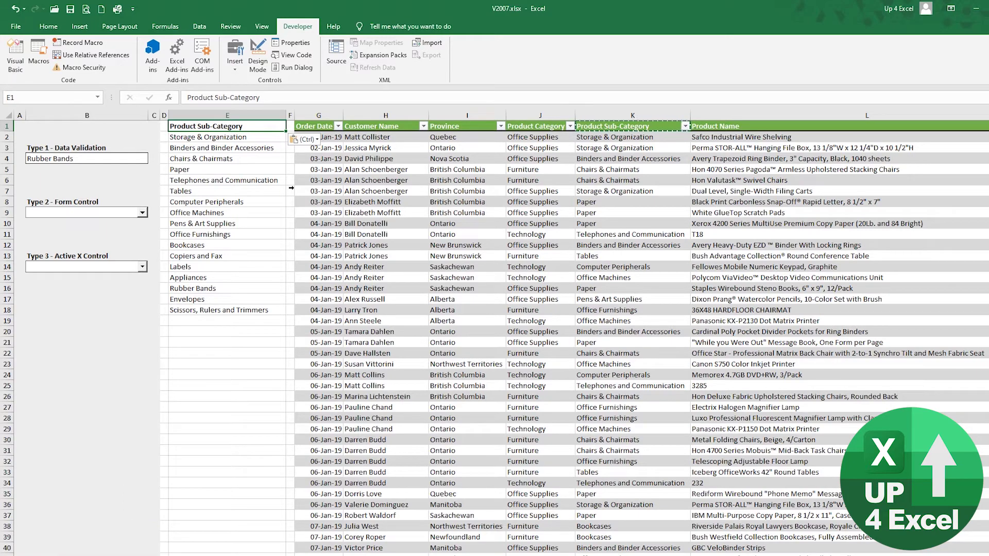
click(231, 192)
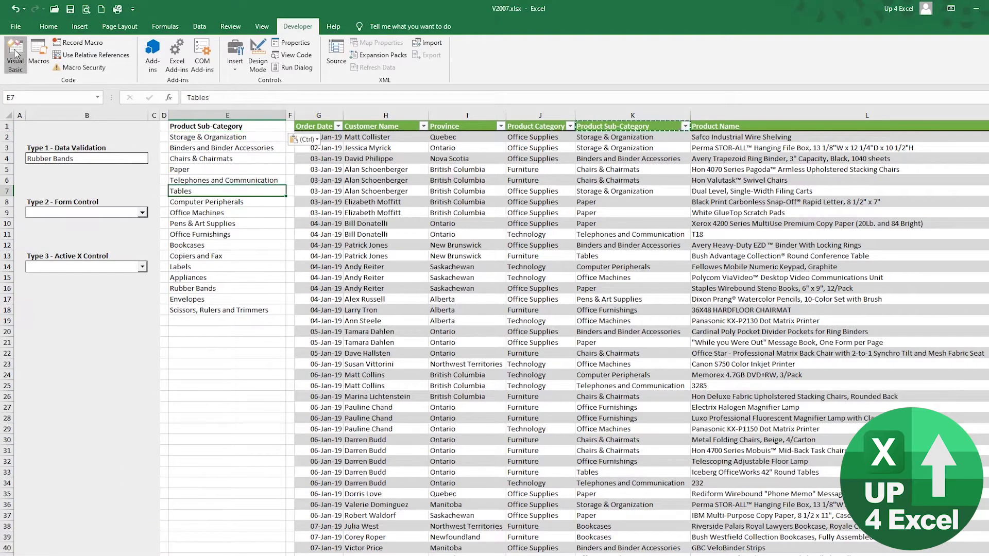
click(16, 53)
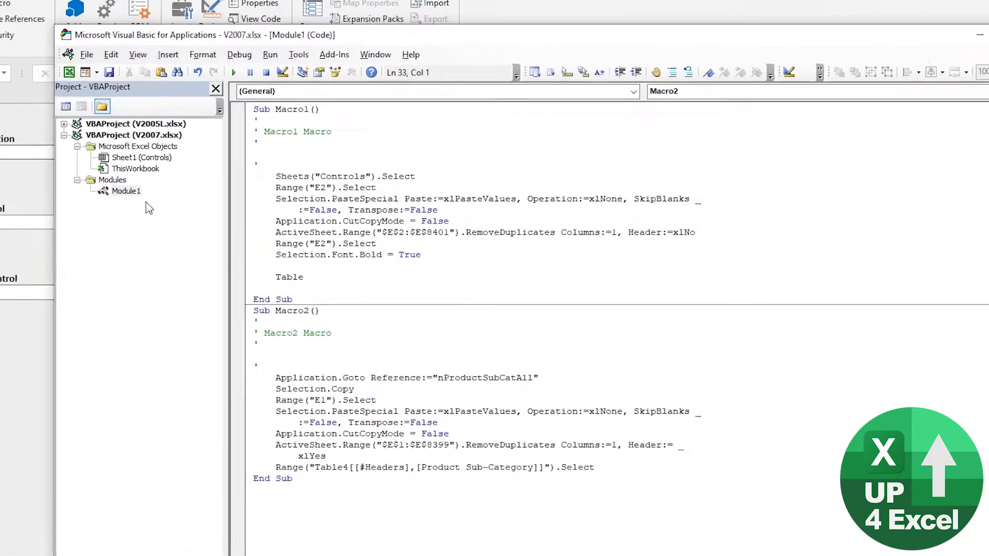
Delete the leftover Macro1 procedure and Macro2's comment lines.
drag(320, 272, 232, 98)
key(Delete)
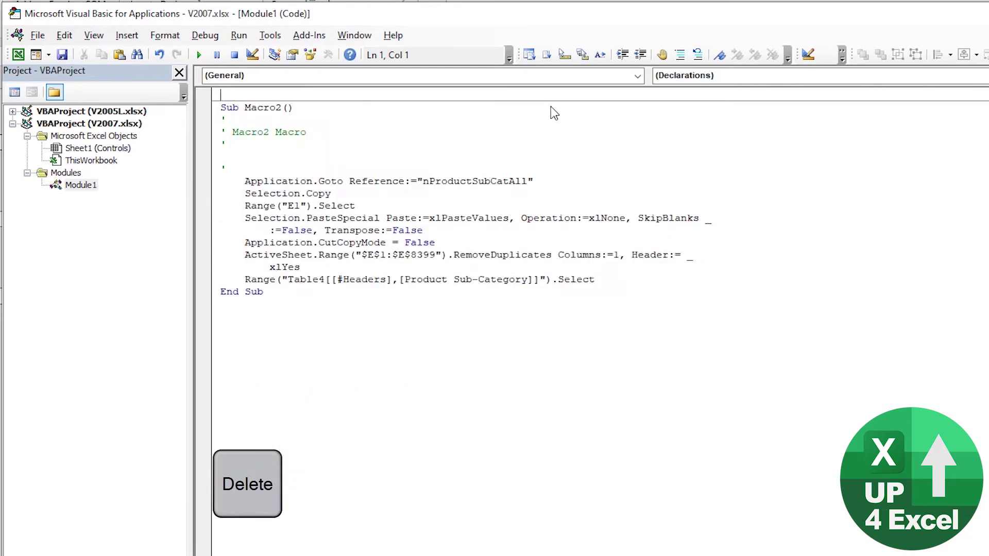
key(Down)
key(Down)
key(Up)
key(BackSpace)
key(shift+Down)
key(shift+Down)
key(shift+Down)
key(shift+Down)
key(Delete)
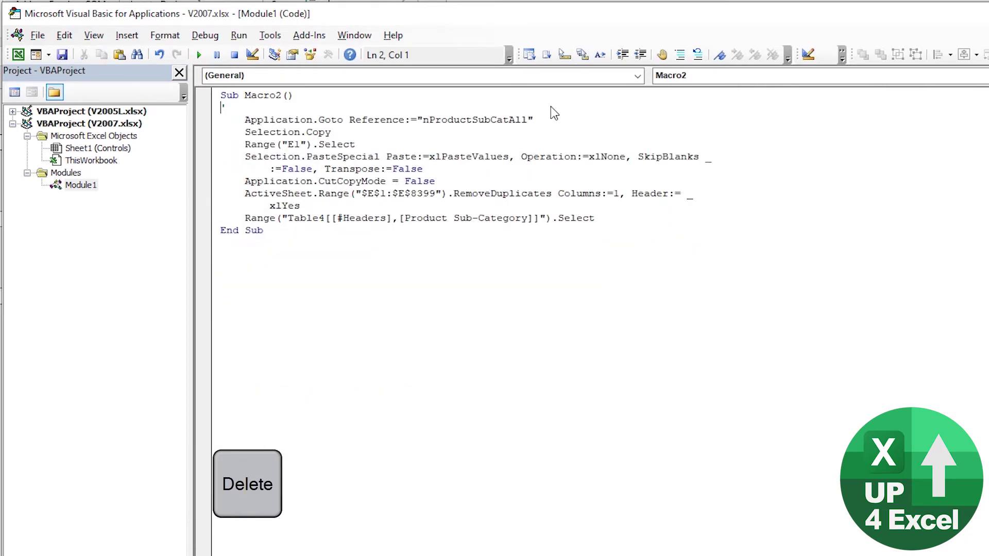
Insert blank lines between each of Macro2's statements, down to End Sub.
key(Return)
key(Down)
key(Down)
key(Return)
key(Down)
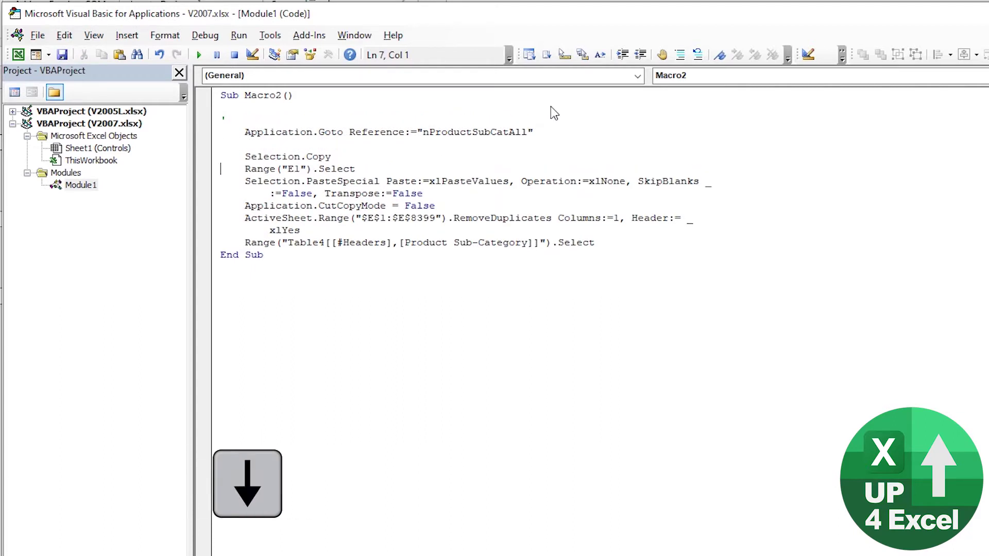
key(Return)
key(Down)
key(Return)
key(Down)
key(Down)
key(Return)
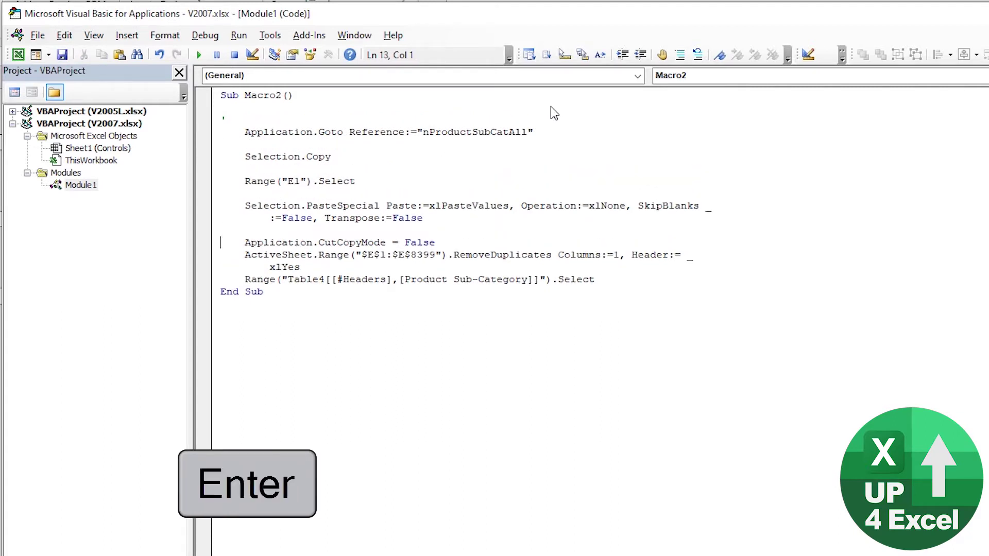
key(Down)
key(Return)
key(Down)
key(Down)
key(Return)
key(Down)
key(Return)
Delete the final Range("Table4[[#Headers],...]").Select line from Macro2.
key(Up)
key(Up)
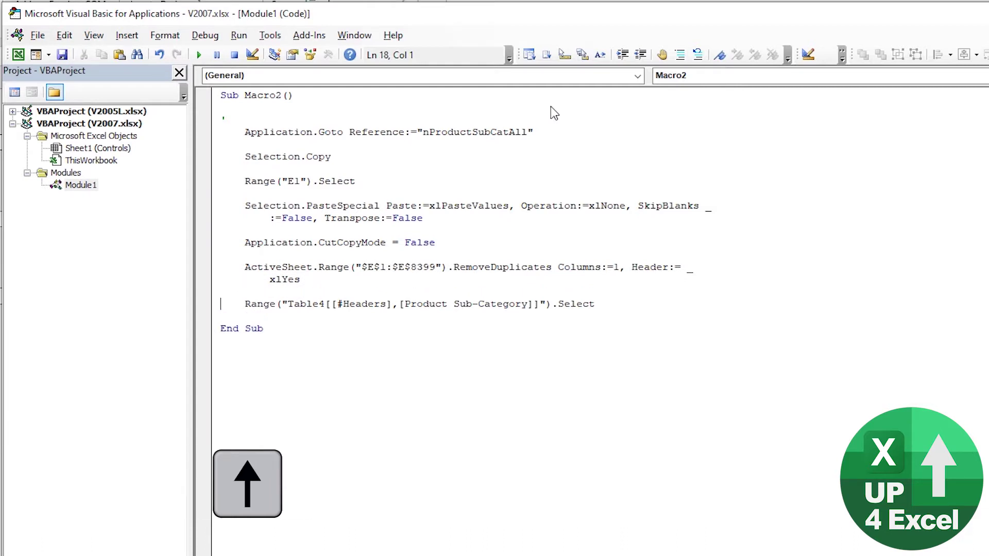
drag(595, 305, 204, 311)
key(Delete)
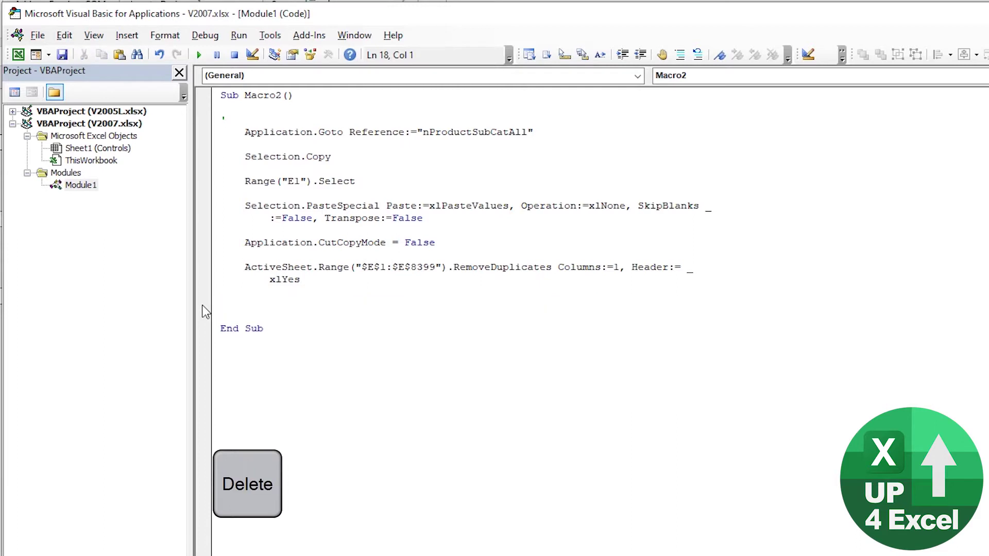
key(Up)
key(shift+Down)
key(shift+Down)
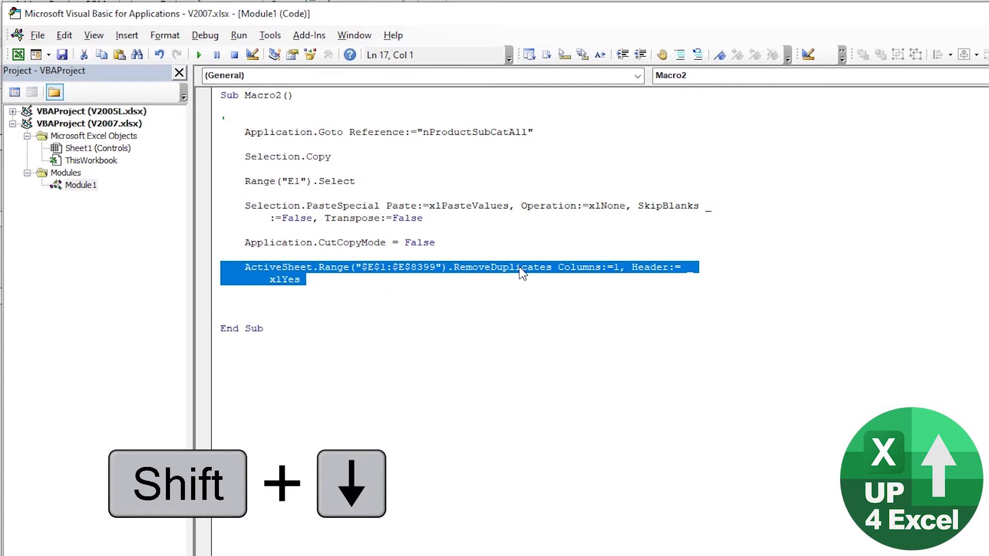
Replace Selection.Copy with Sheet1.Range("nProductSubCatAll").Copy.
click(222, 133)
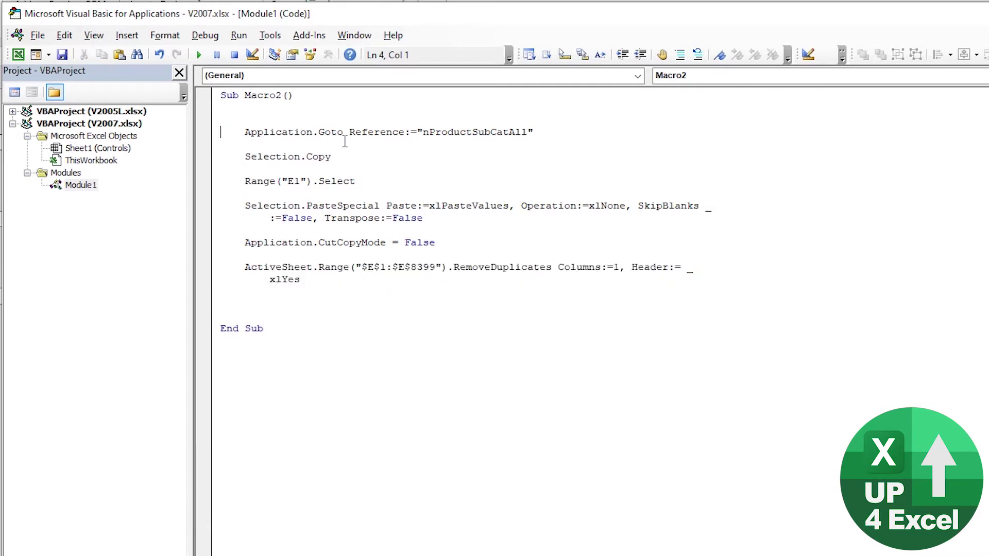
key(shift+Down)
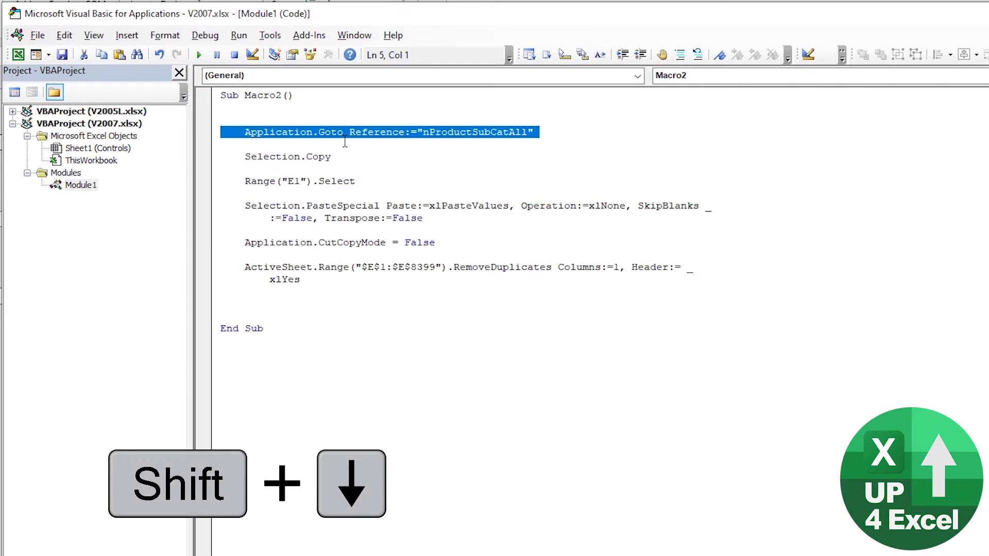
key(Down)
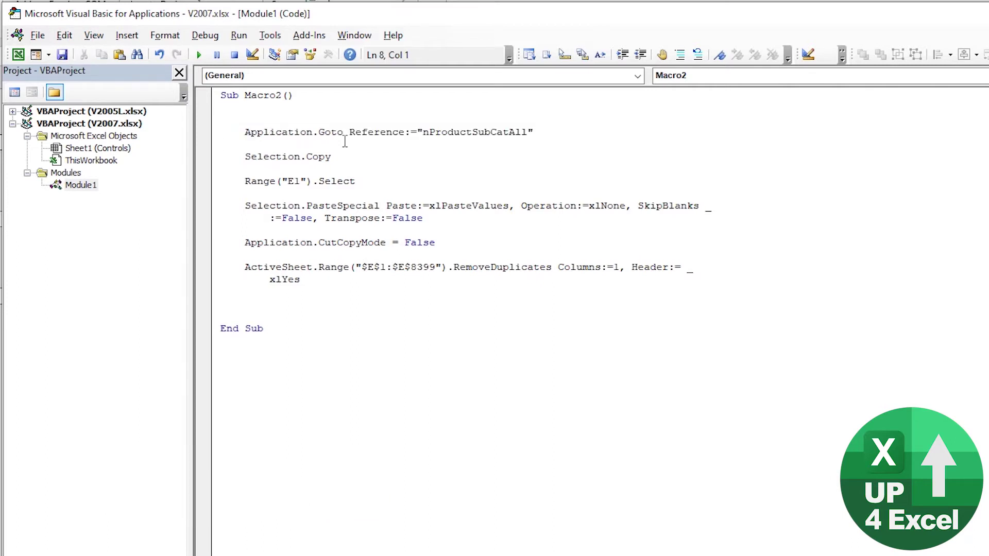
key(Down)
key(Down)
key(Down)
key(Down)
key(Down)
key(Down)
key(Up)
key(Up)
key(Up)
key(Up)
key(Up)
key(Up)
key(Up)
key(Up)
key(Up)
key(Up)
key(Up)
key(ctrl+shift+Right)
key(Up)
drag(418, 133, 535, 133)
key(ctrl+c)
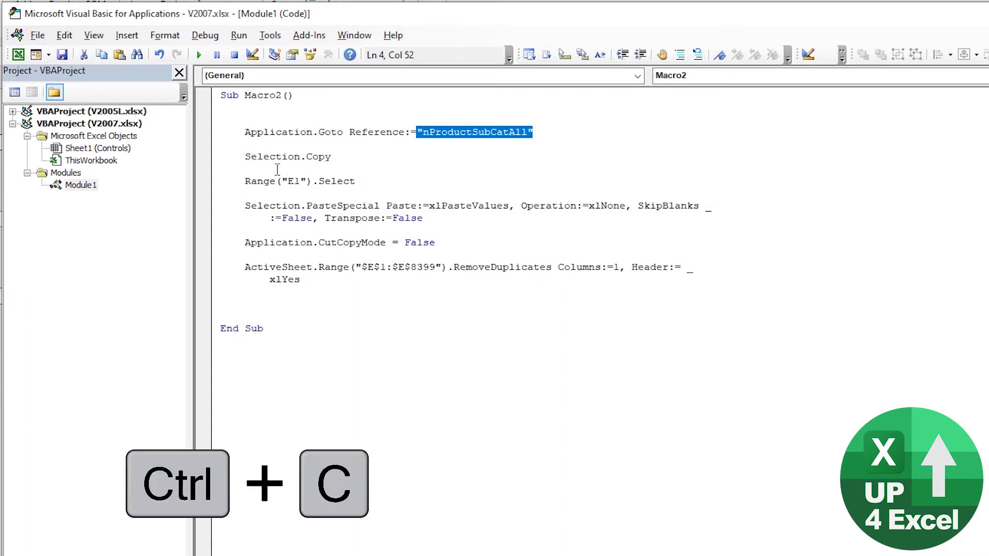
drag(245, 157, 303, 157)
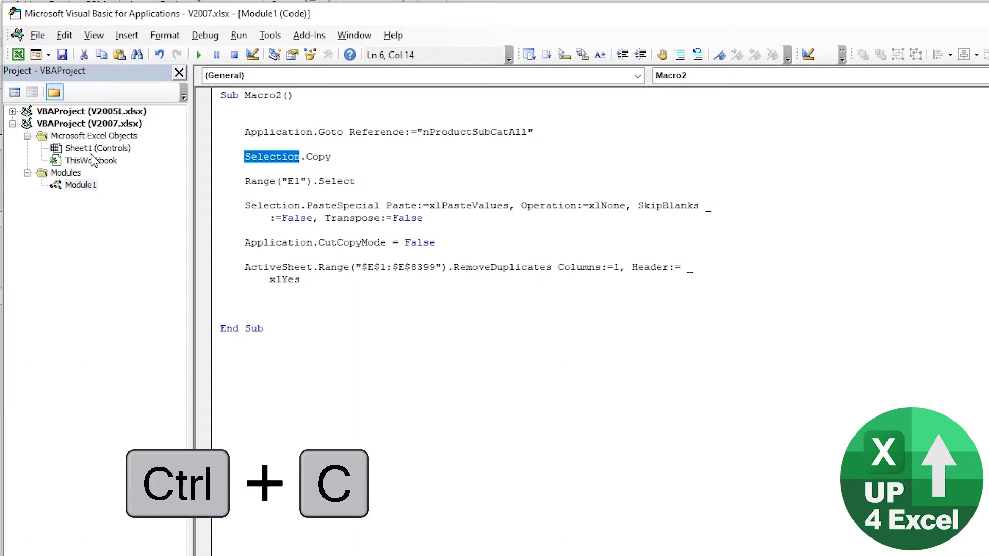
text(sheet1)
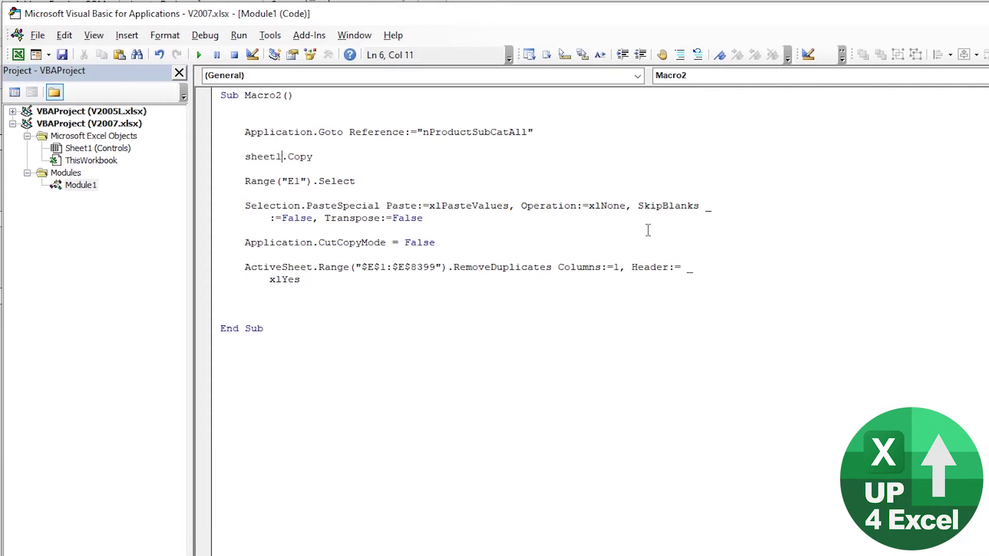
text(.range)
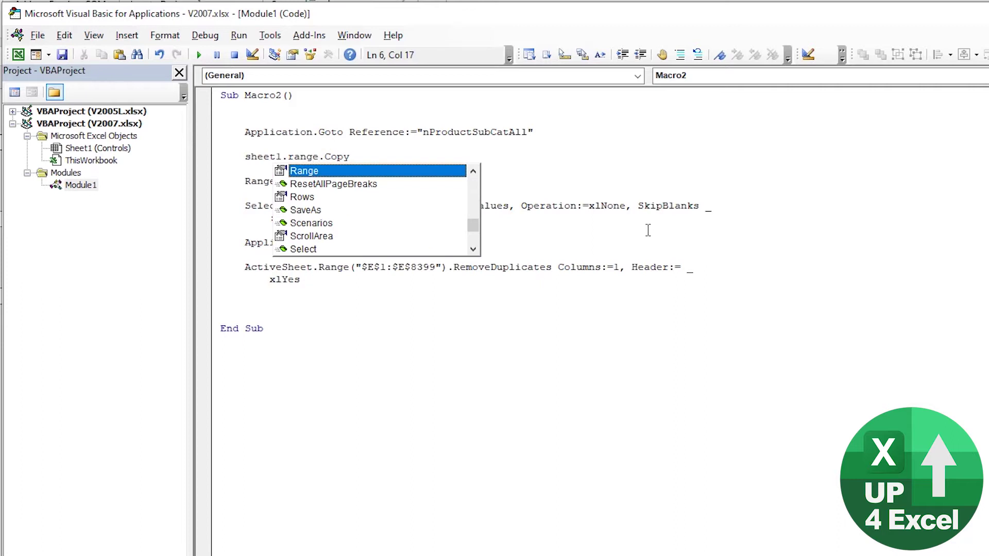
text(()
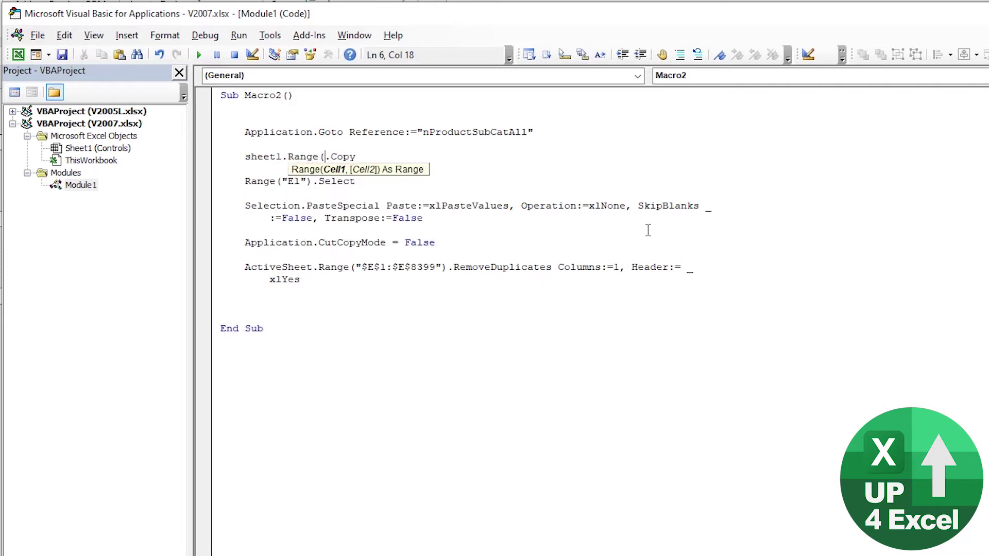
key(ctrl+v)
text())
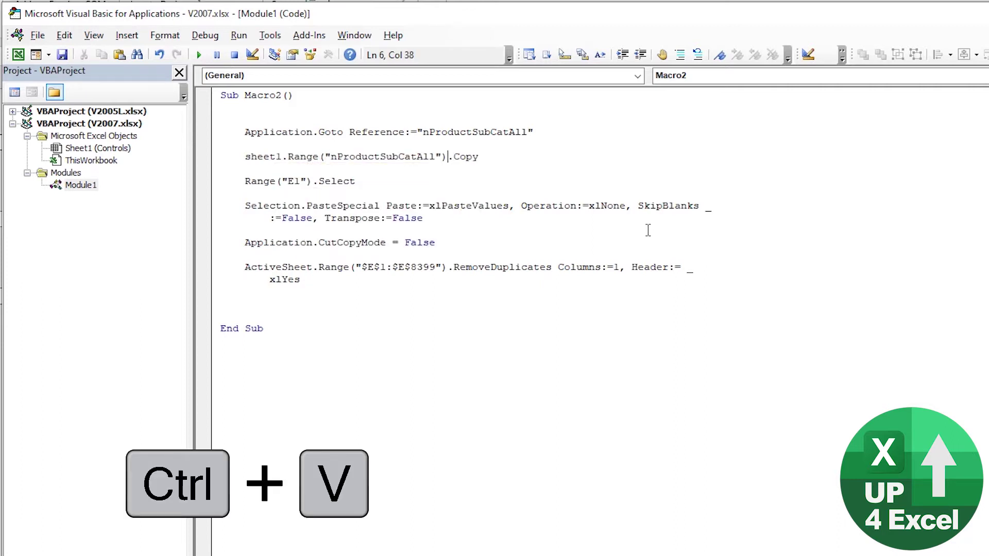
key(Down)
key(Up)
key(Up)
Delete the now-unneeded Application.Goto line.
key(ctrl+Left)
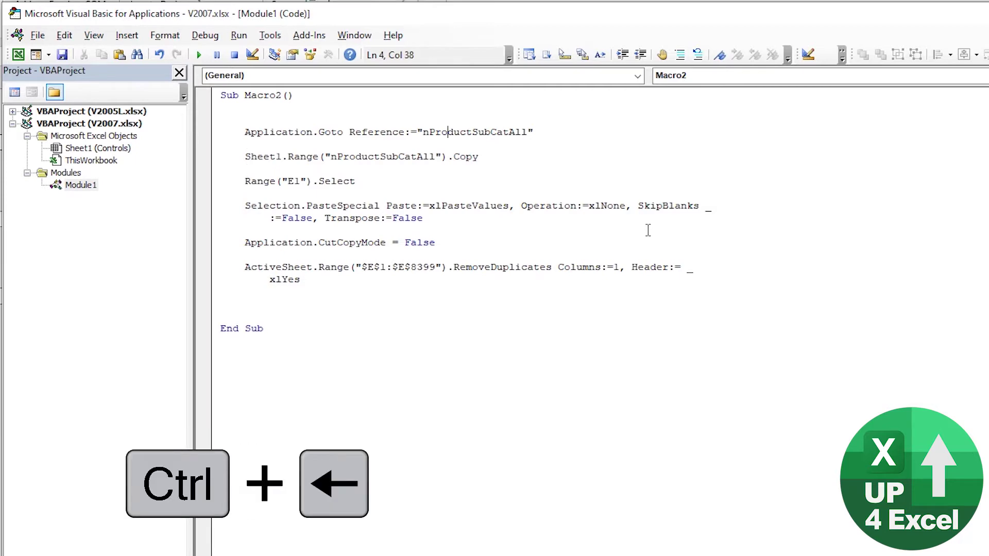
key(ctrl+Left)
key(shift+Down)
key(Delete)
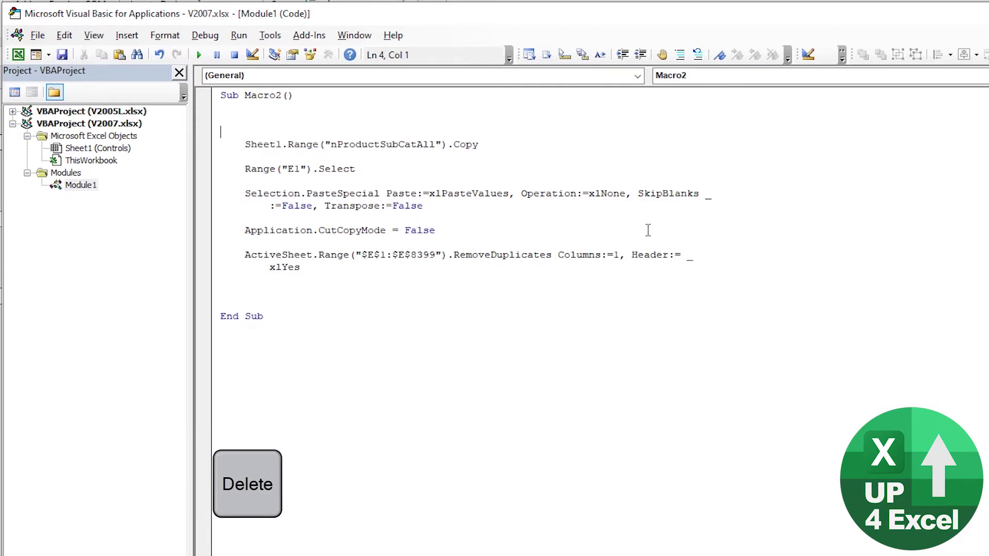
key(Down)
key(Down)
key(Down)
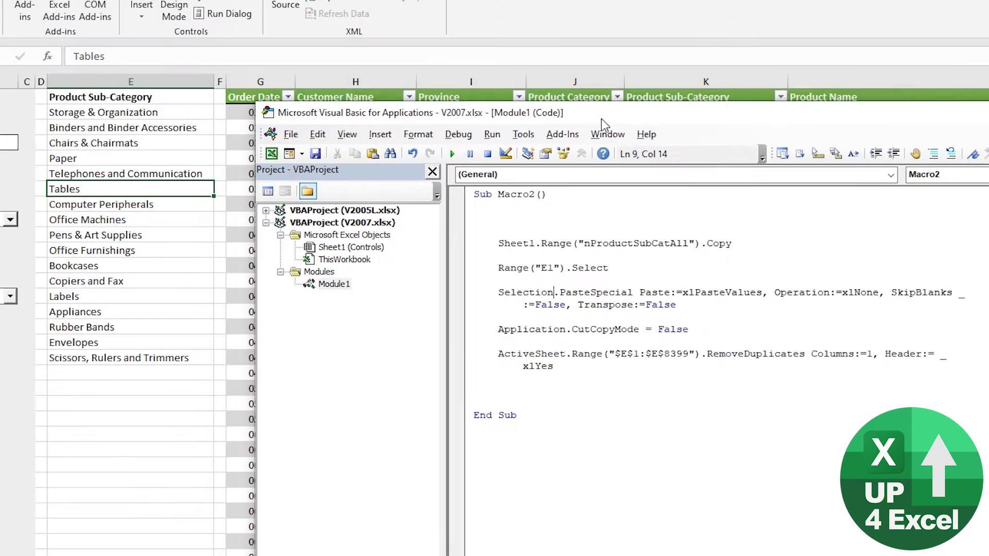
Convert the Product Sub-Category list in E1:E18 into a table with headers.
drag(601, 119, 552, 42)
click(103, 204)
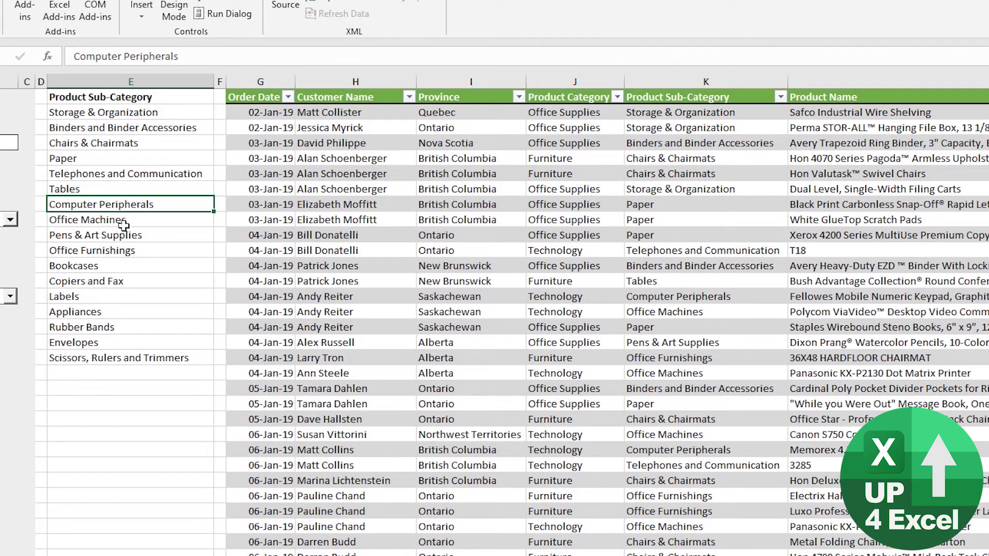
key(ctrl+t)
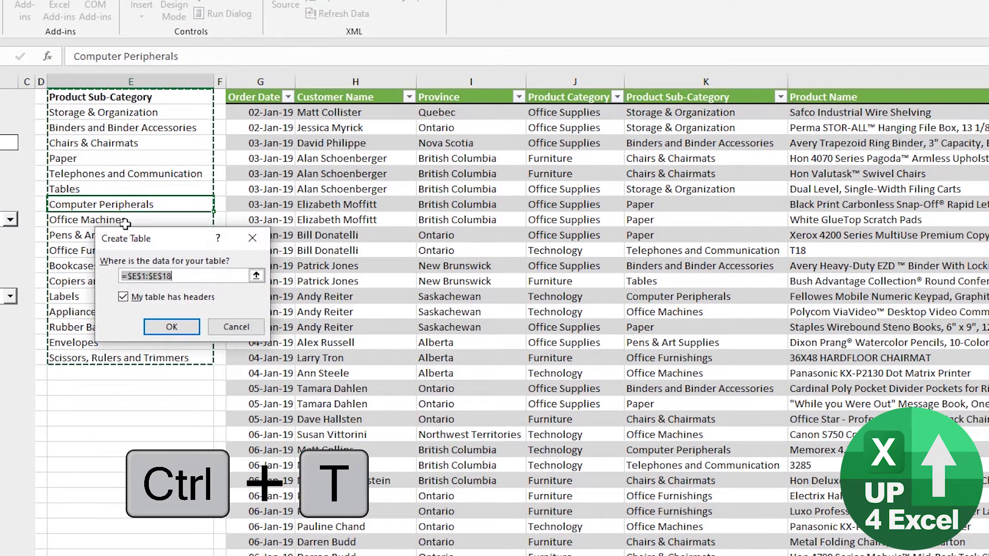
click(171, 327)
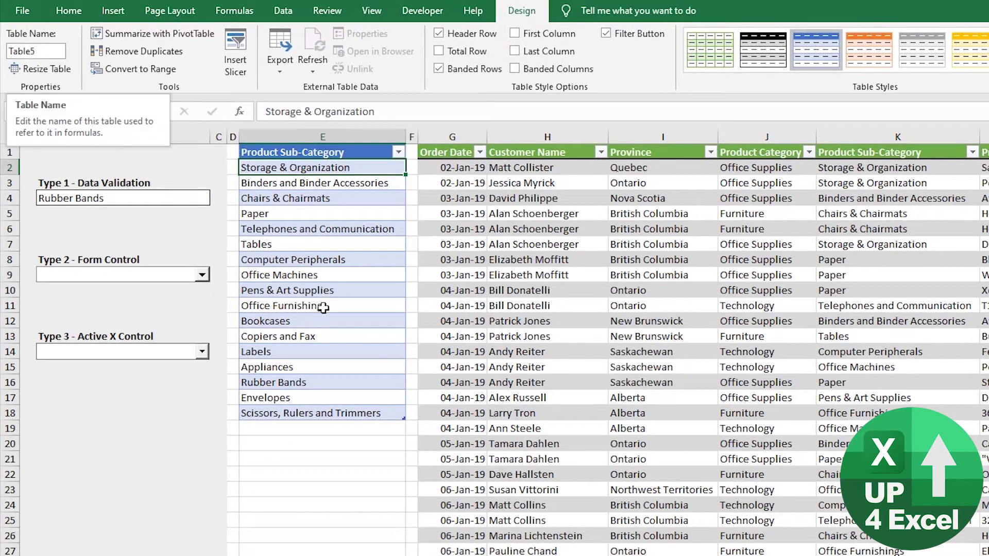
In Macro2, change Range("E1") to "E2" and the RemoveDuplicates range "$E$1:$E$8399" to "$E:$E".
key(alt+Tab)
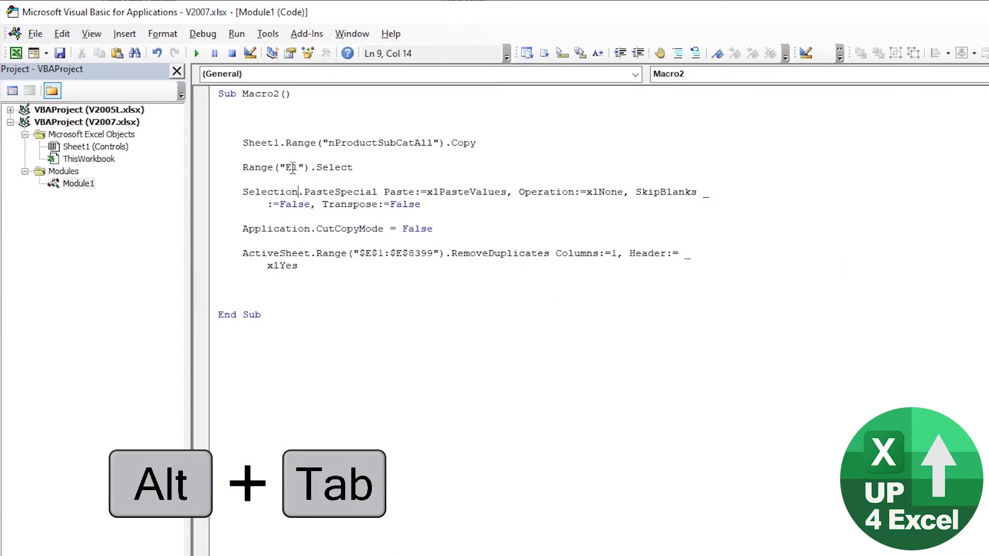
click(292, 167)
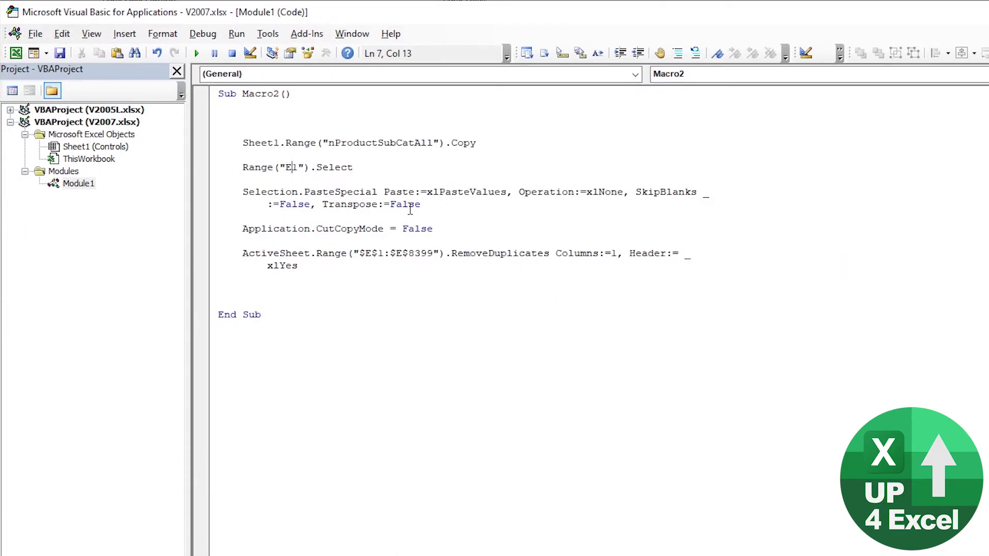
key(Down)
key(Down)
key(Down)
key(Down)
key(Down)
key(ctrl+Right)
key(ctrl+Right)
key(ctrl+Right)
key(ctrl+Right)
key(shift+Right)
key(shift+Right)
key(Delete)
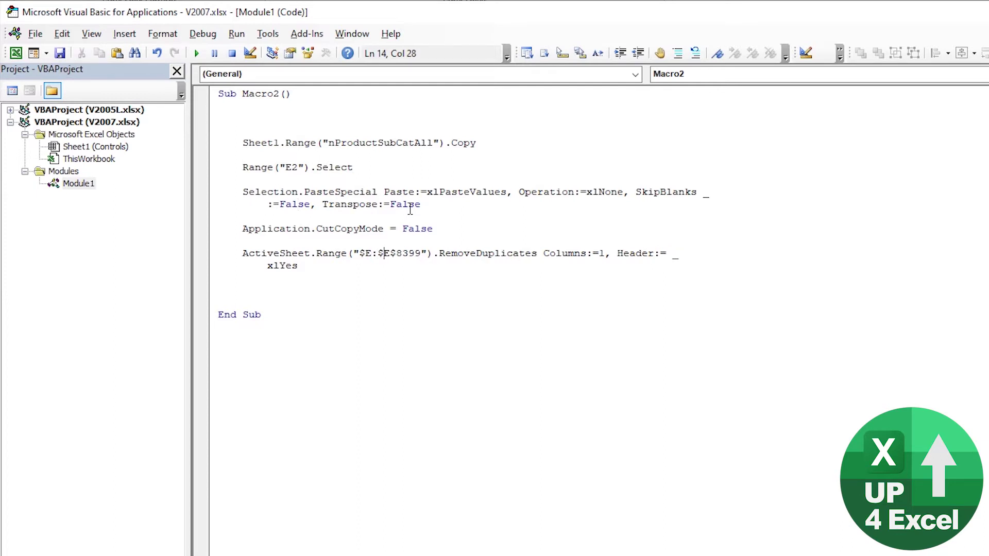
key(shift+Right)
key(shift+Right)
key(shift+Right)
key(shift+Right)
key(shift+Right)
key(Delete)
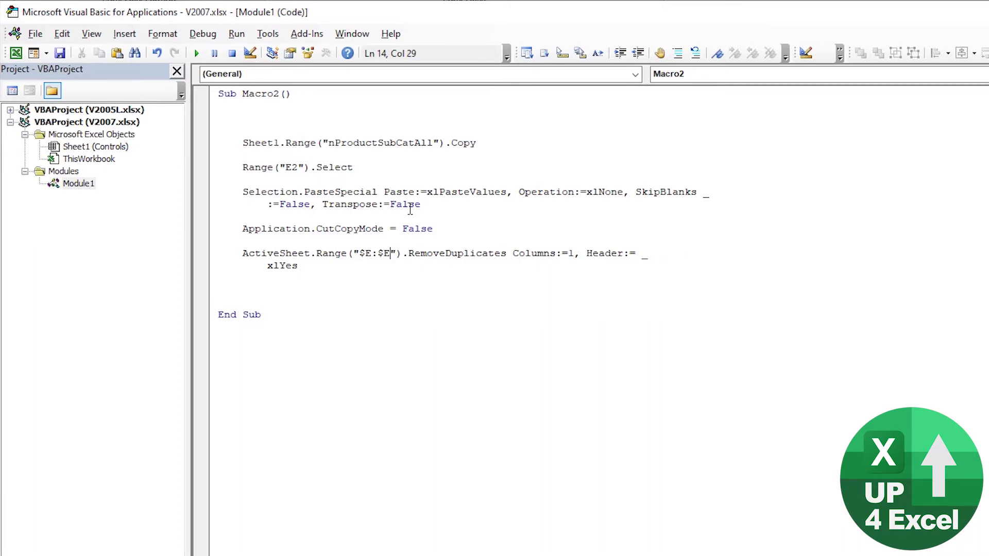
key(Down)
key(Down)
key(Up)
key(Up)
key(Up)
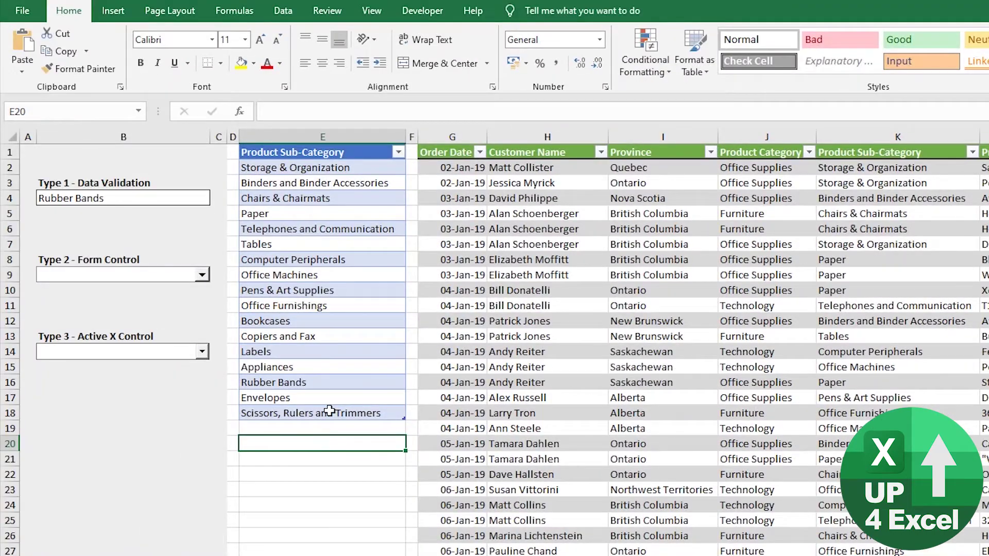
Delete the sub-category rows from Copiers and Fax through Scissors, Rulers and Trimmers.
click(329, 411)
drag(329, 411, 325, 337)
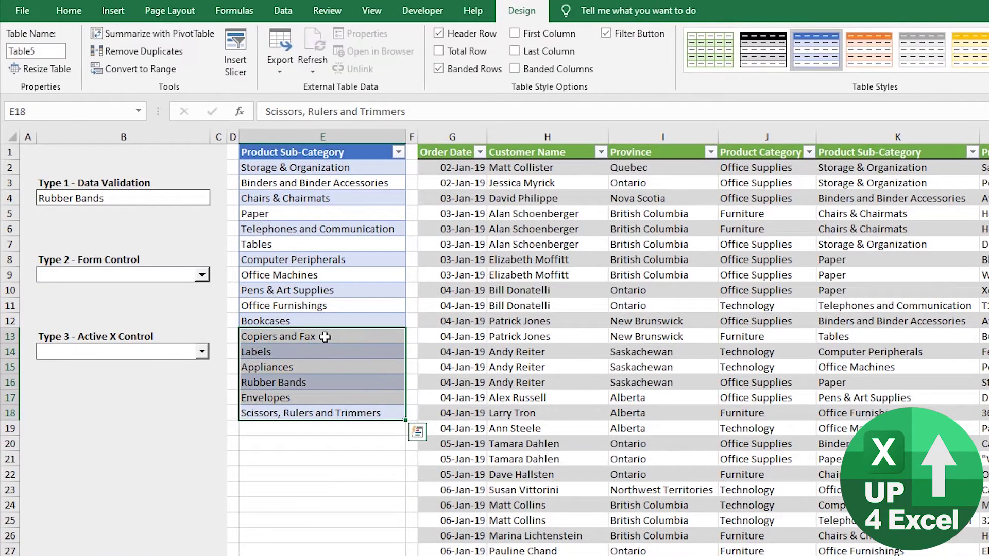
key(ctrl+minus)
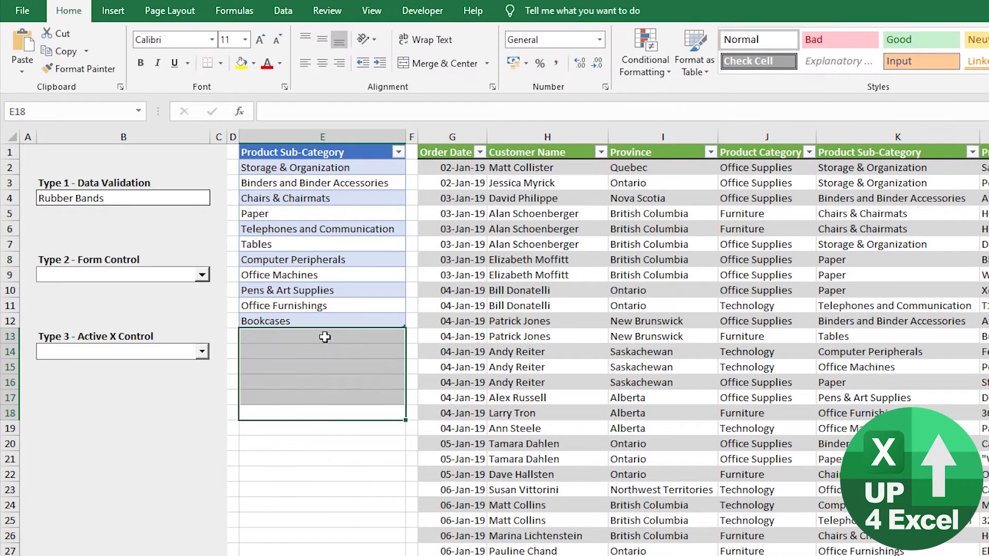
key(Up)
key(Up)
key(Up)
key(Up)
key(Up)
key(Up)
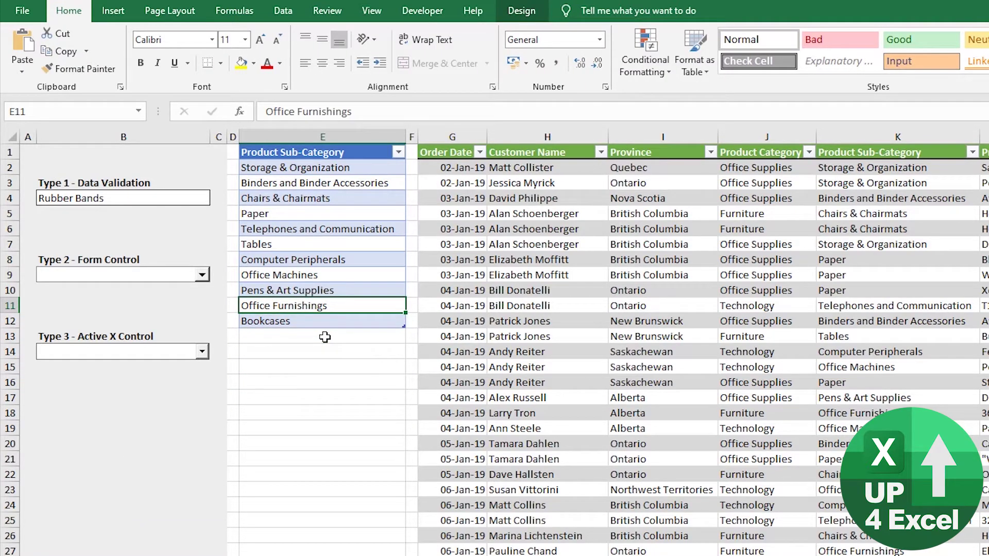
Draw a Form Controls button below Type 3 and assign it Macro2.
click(510, 13)
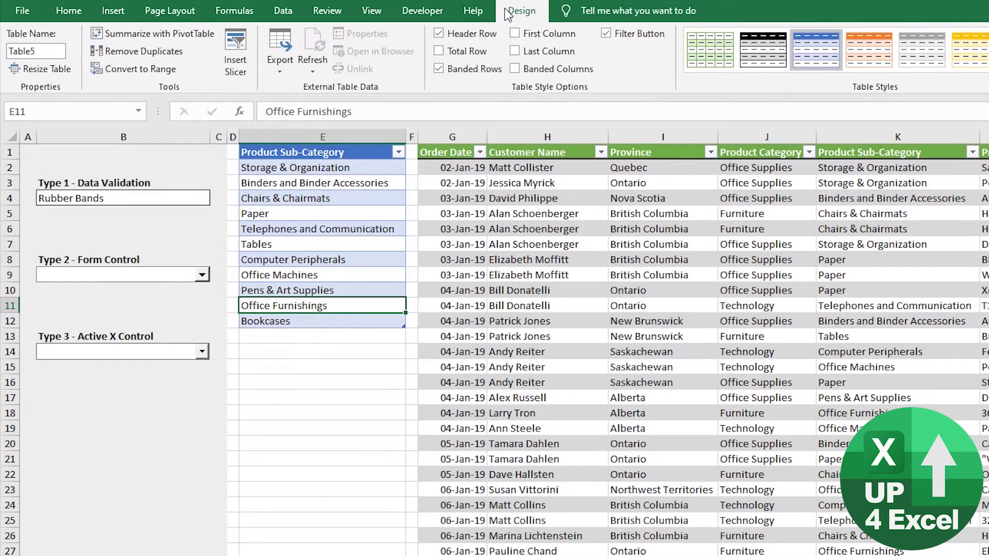
click(422, 12)
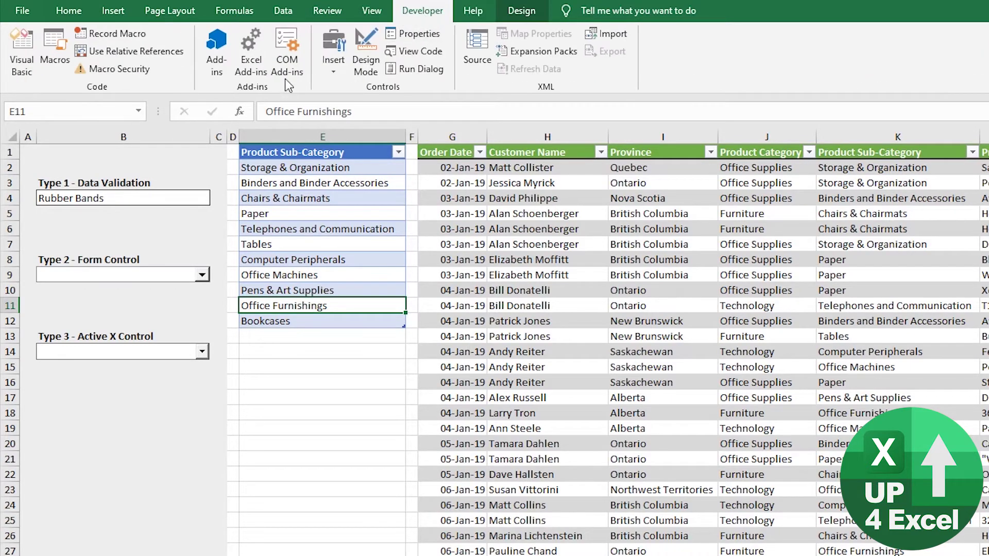
click(333, 61)
click(331, 107)
mouse_move(72, 404)
mouse_down()
mouse_move(111, 441)
mouse_move(140, 443)
mouse_up()
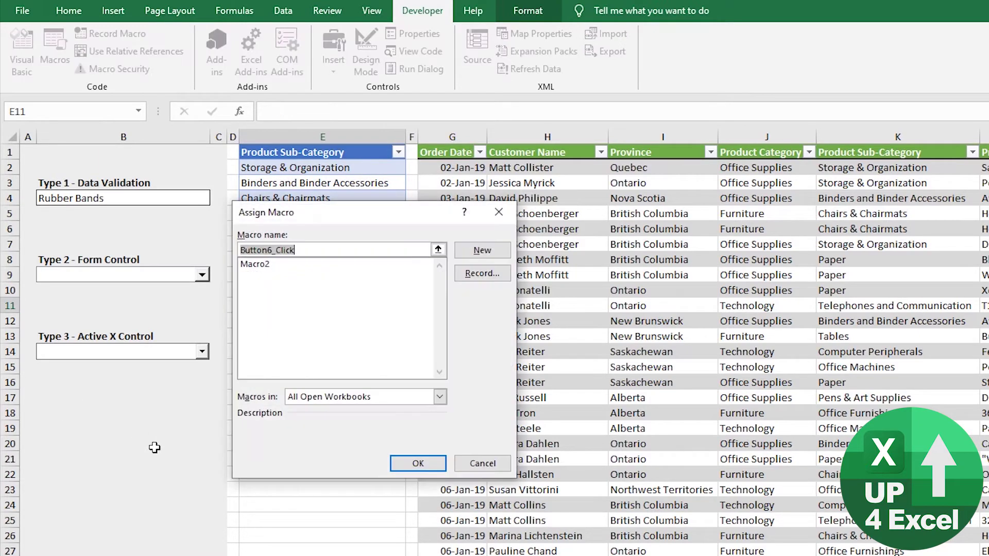
click(263, 264)
click(417, 463)
click(194, 474)
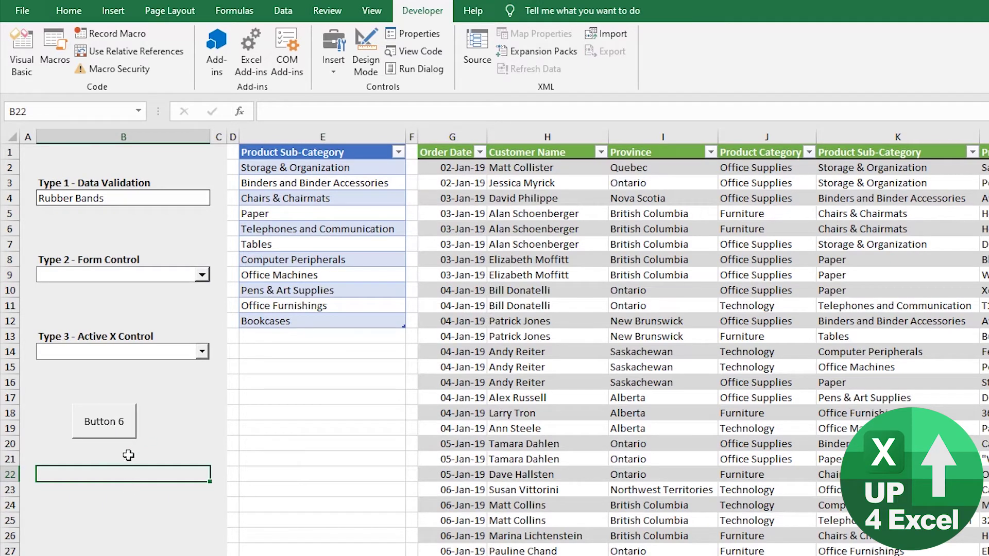
Run Button 6, debug the 1004 error, try $E1:$E then revert, and reset the macro.
click(121, 430)
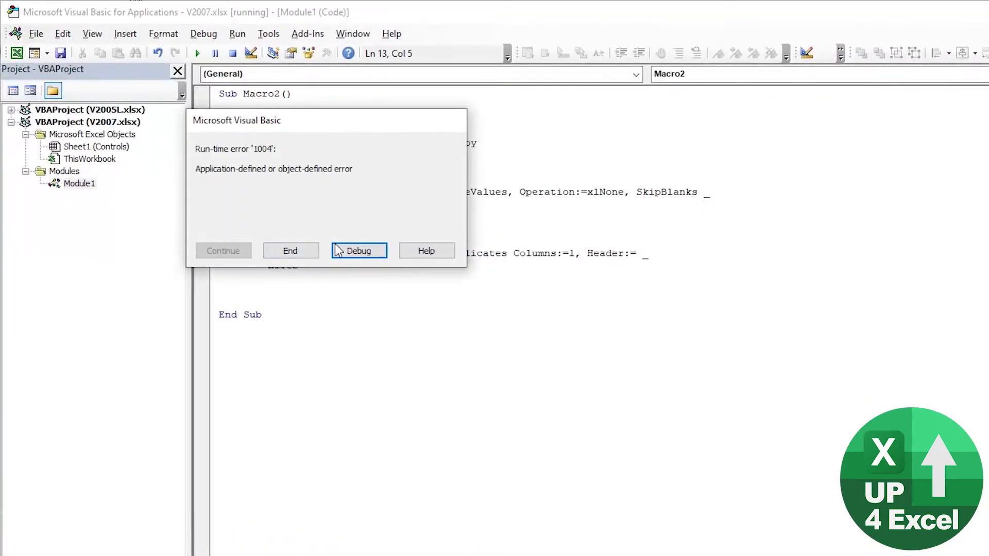
click(359, 251)
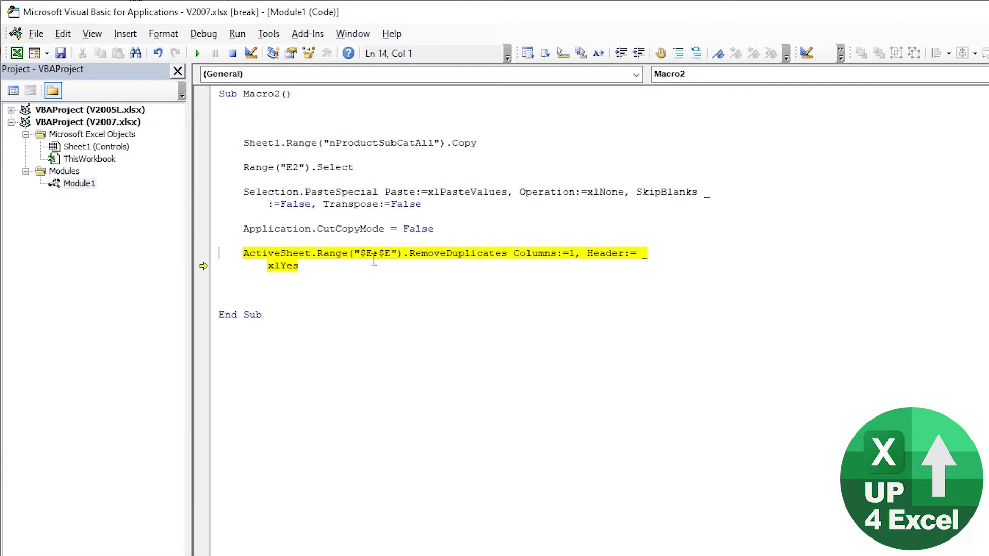
text(1)
key(Right)
key(Right)
key(Right)
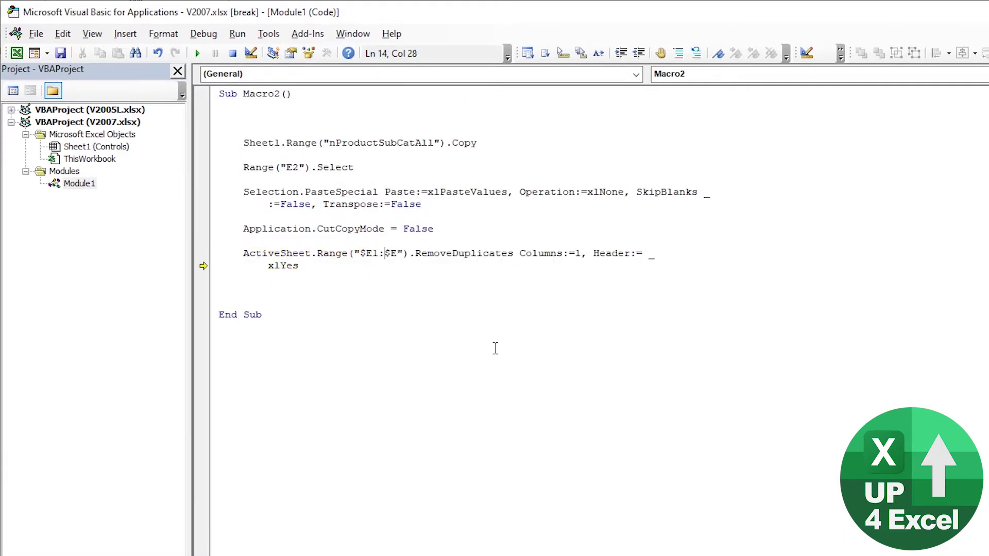
key(Left)
key(BackSpace)
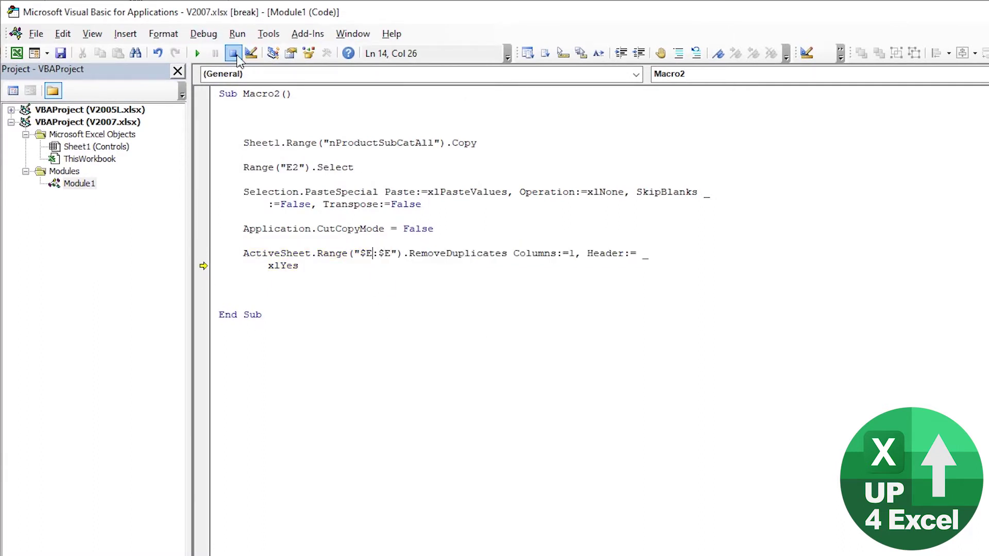
click(233, 53)
Return to Excel and select the Product Sub-Category column E.
key(alt+F11)
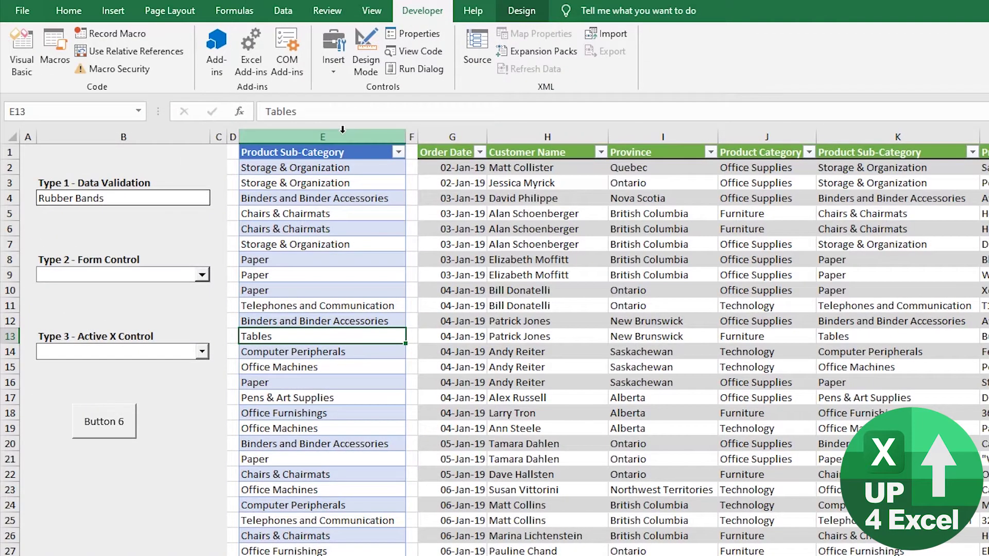
click(331, 152)
key(ctrl+shift+Down)
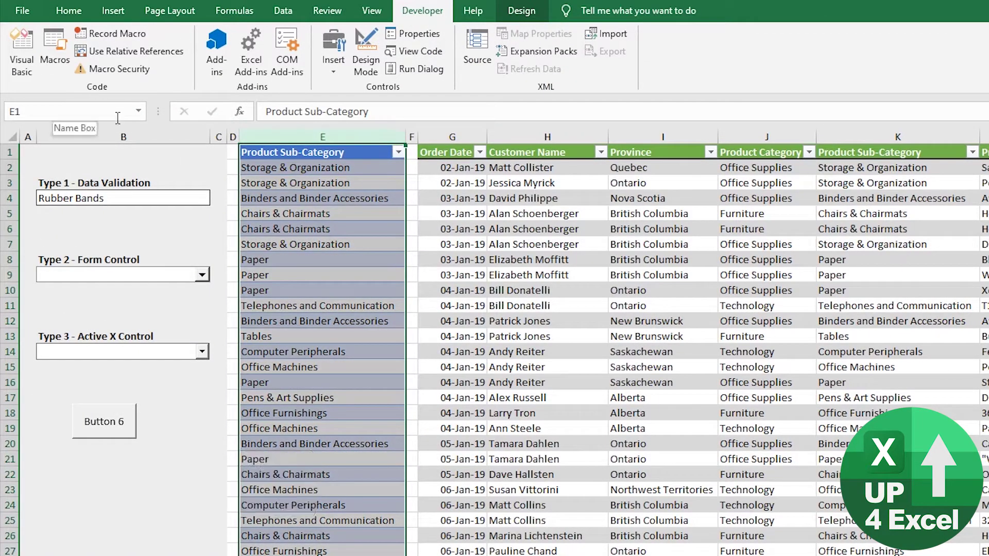
click(289, 186)
Select the sub-category entries from E3 down and go to nProductSubCatList via the Name Box.
key(ctrl+shift+Down)
key(shift+Up)
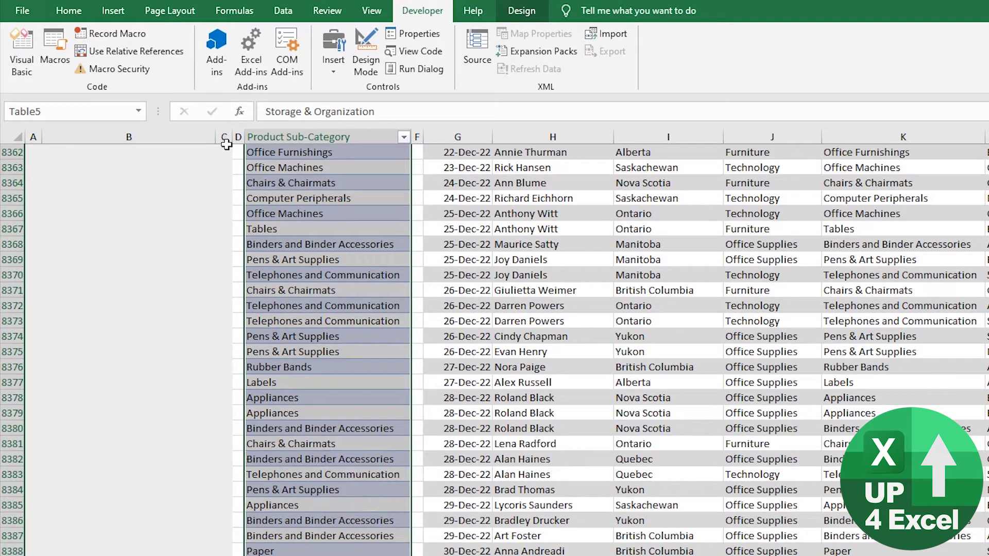
click(67, 118)
text(nProductSubCatList)
key(Return)
Check the Name Box list to confirm the data is Table5.
click(138, 116)
click(31, 172)
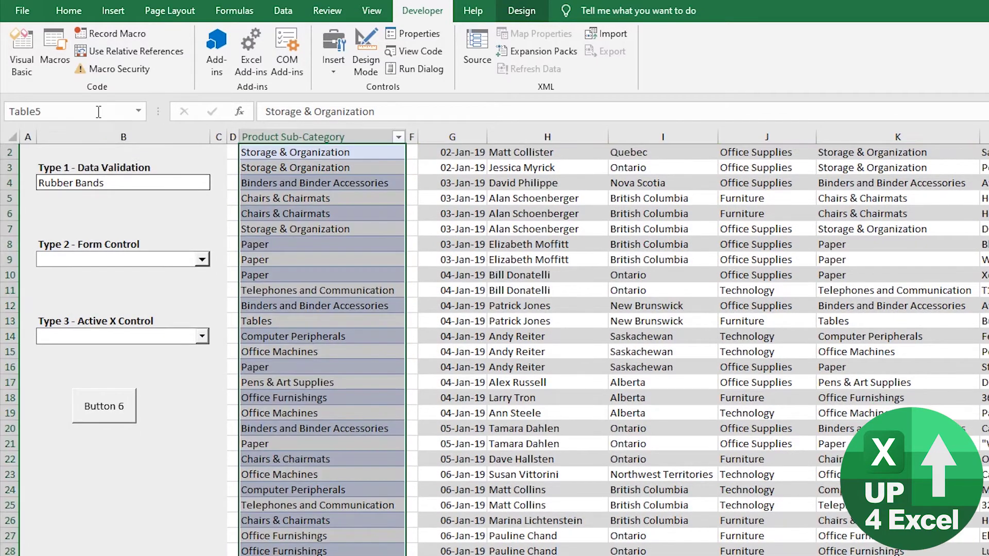
click(138, 113)
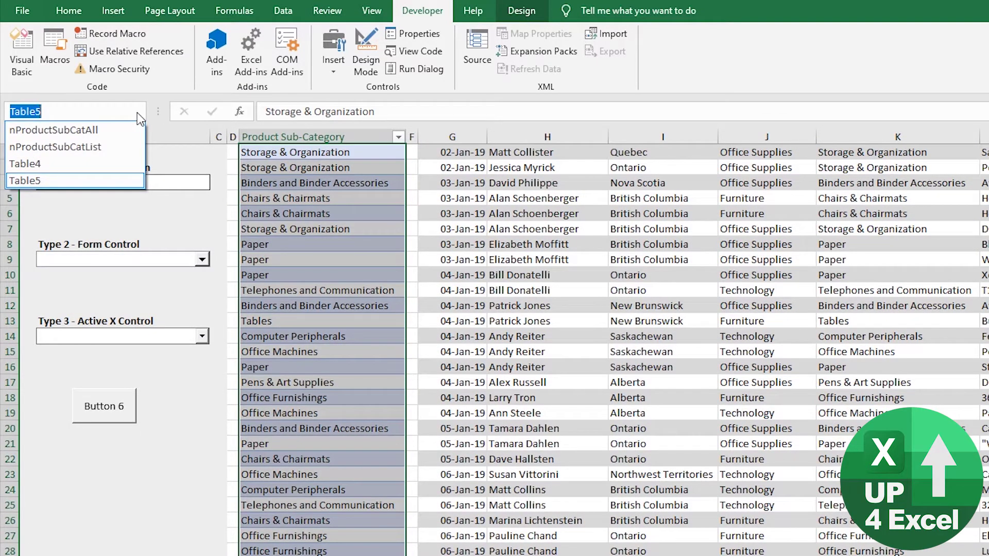
key(Escape)
click(360, 195)
Change the RemoveDuplicates range from "$E:$E" to "Table5".
key(alt+Tab)
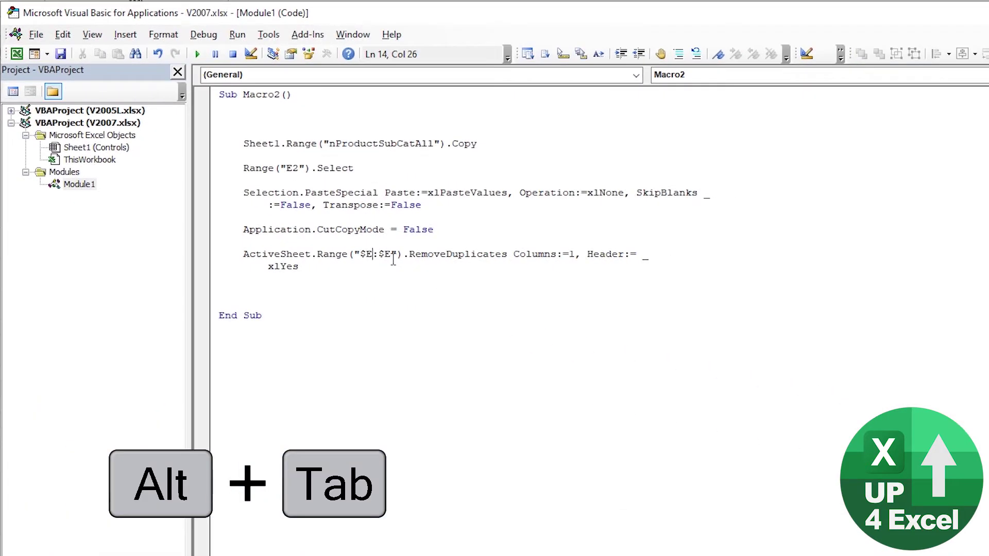
click(393, 259)
key(ctrl+shift+Left)
key(ctrl+shift+Left)
key(ctrl+shift+Left)
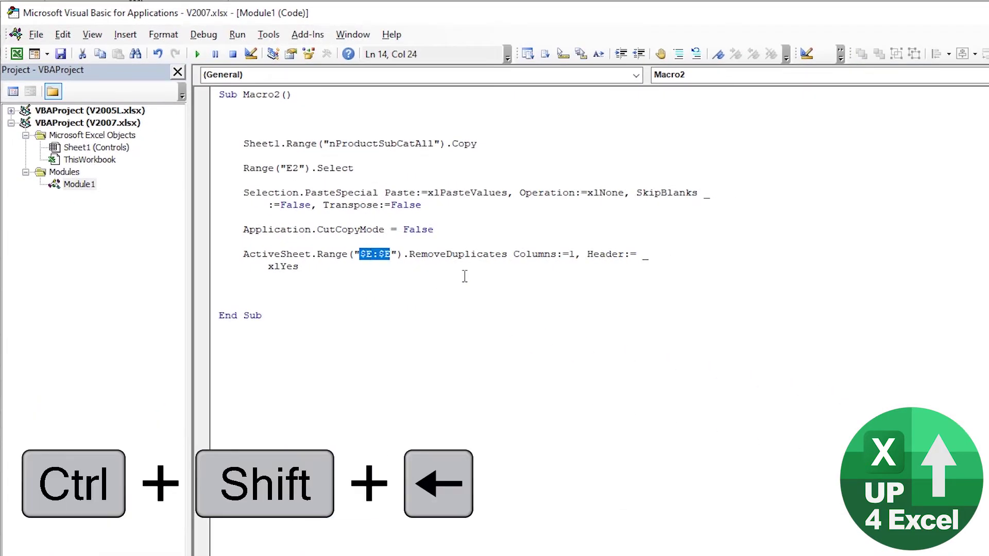
text(Table)
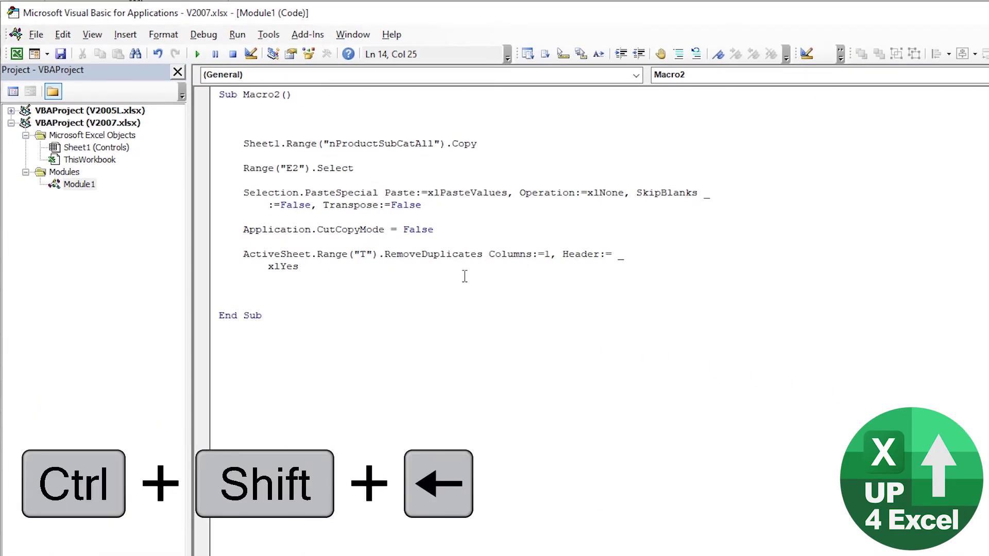
text(5)
key(Down)
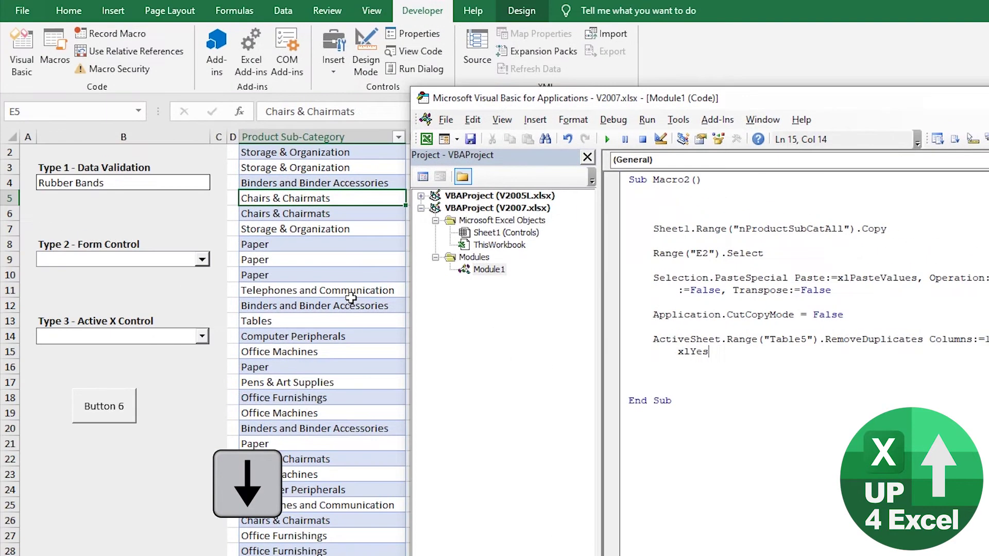
Run Button 6 twice on the worksheet to test the updated Macro2.
click(364, 305)
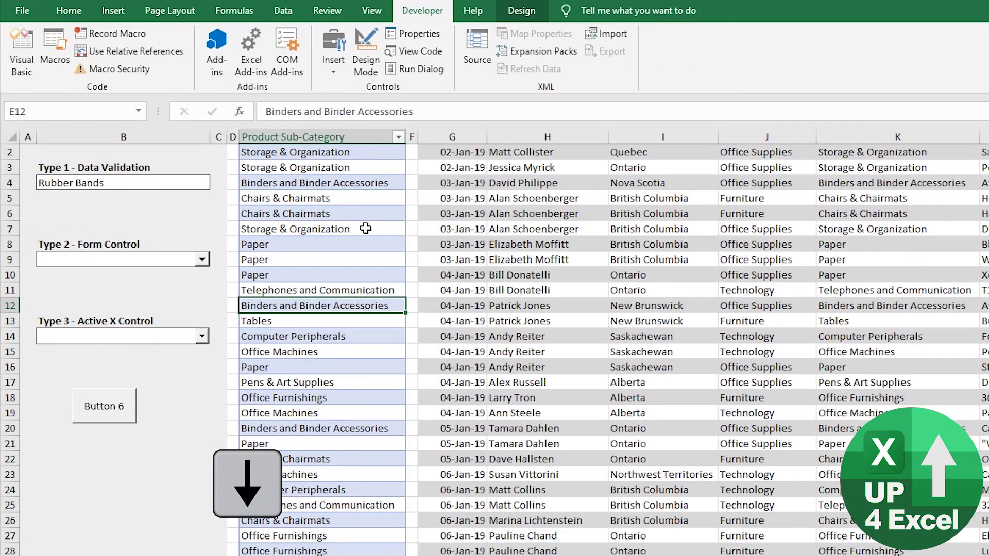
click(98, 419)
click(310, 337)
scroll(331, 416, up, 1)
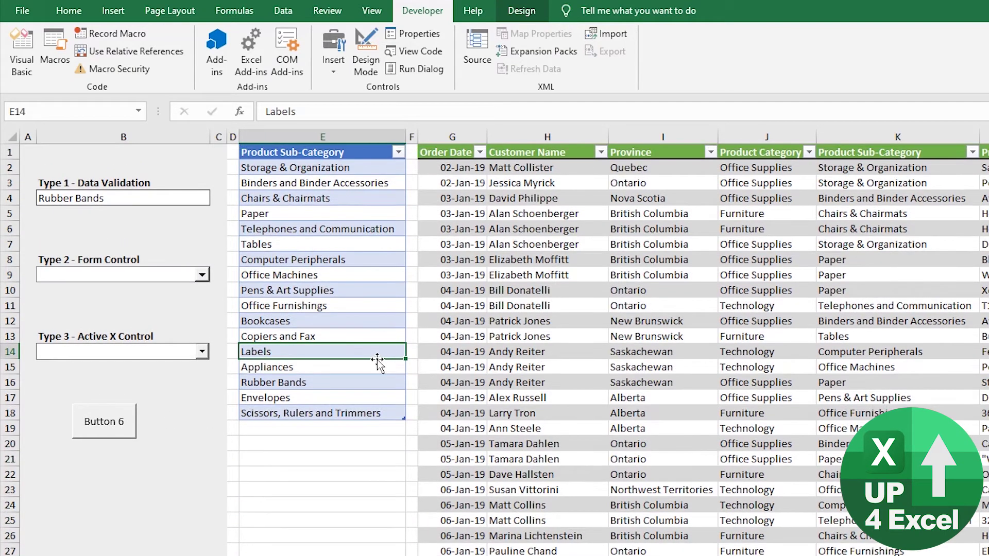
click(112, 425)
Delete entries E9:E18, rerun Button 6 to rebuild the list, then return to the code.
click(298, 412)
key(shift+Up)
key(shift+Up)
key(shift+Up)
key(shift+Up)
key(shift+Up)
key(shift+Up)
key(shift+Up)
key(shift+Up)
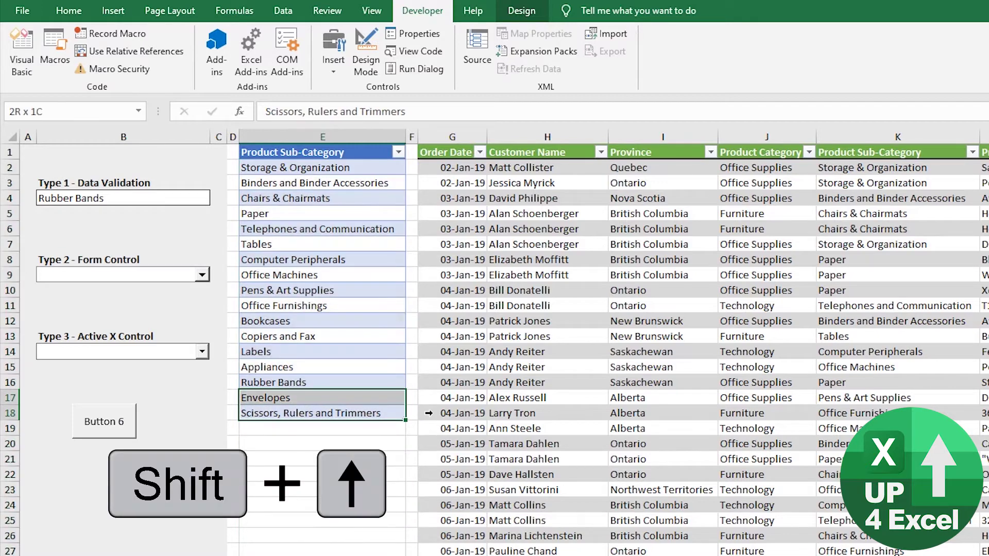
key(shift+Up)
key(shift+Up)
key(ctrl+minus)
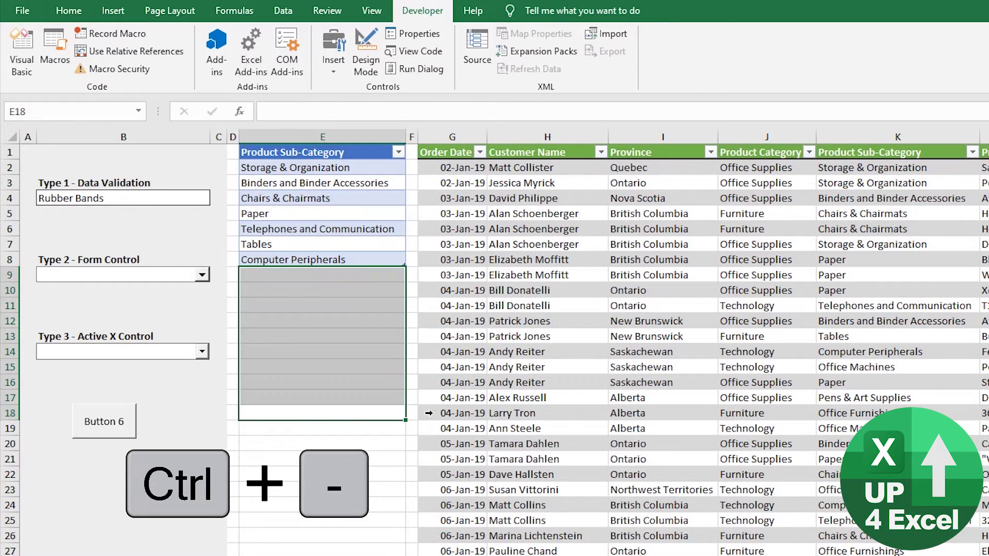
key(Down)
key(Down)
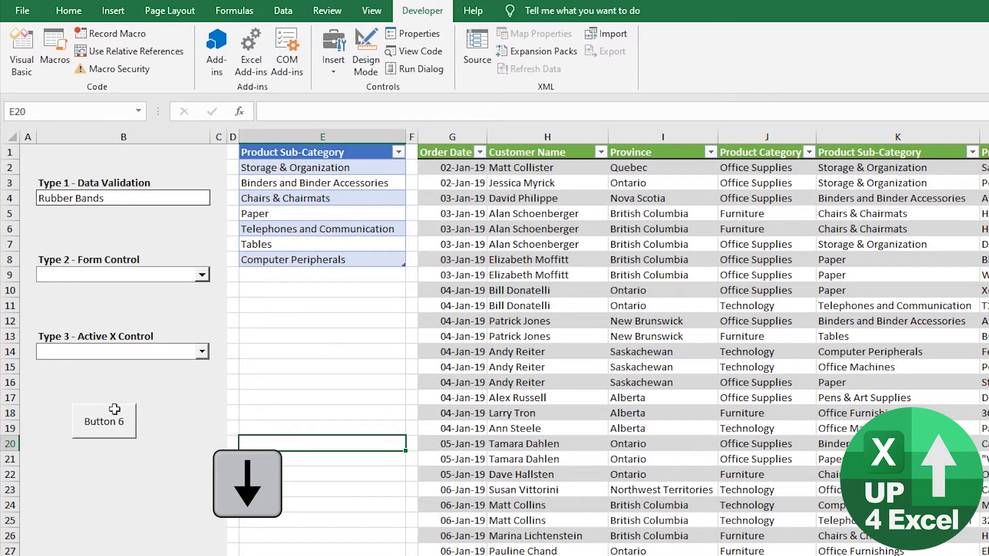
click(104, 435)
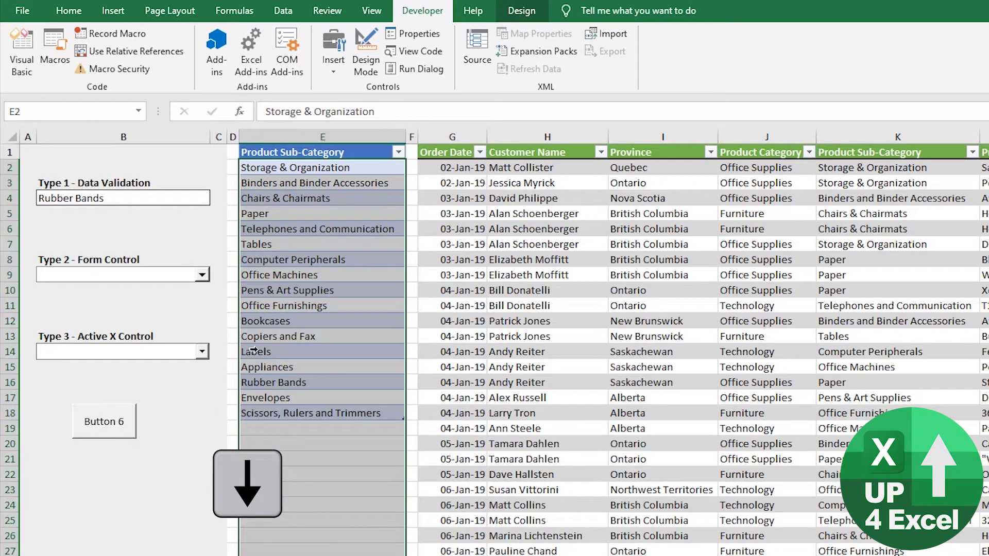
click(364, 334)
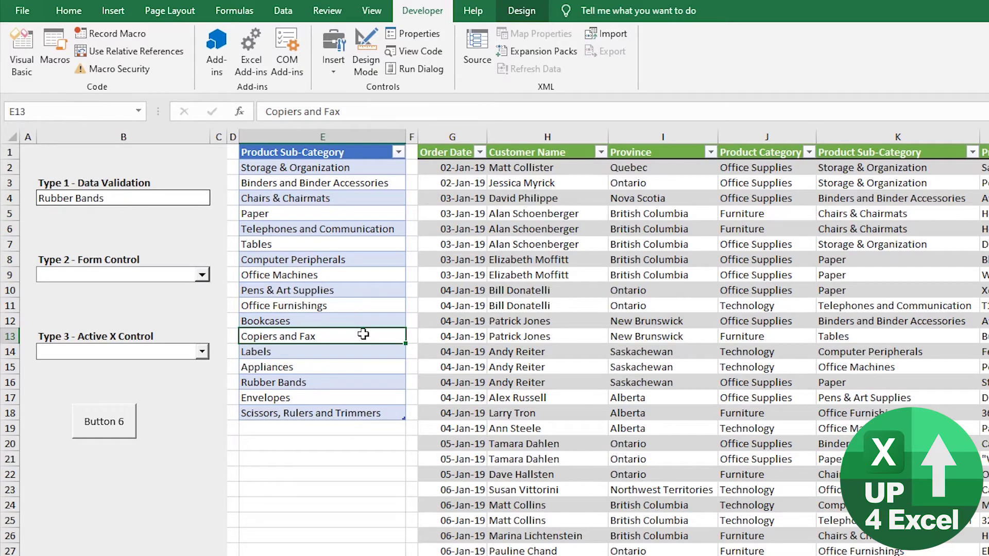
key(alt+F11)
Point RemoveDuplicates at Range("nProductSubCatList") and run the macro.
drag(404, 265, 399, 254)
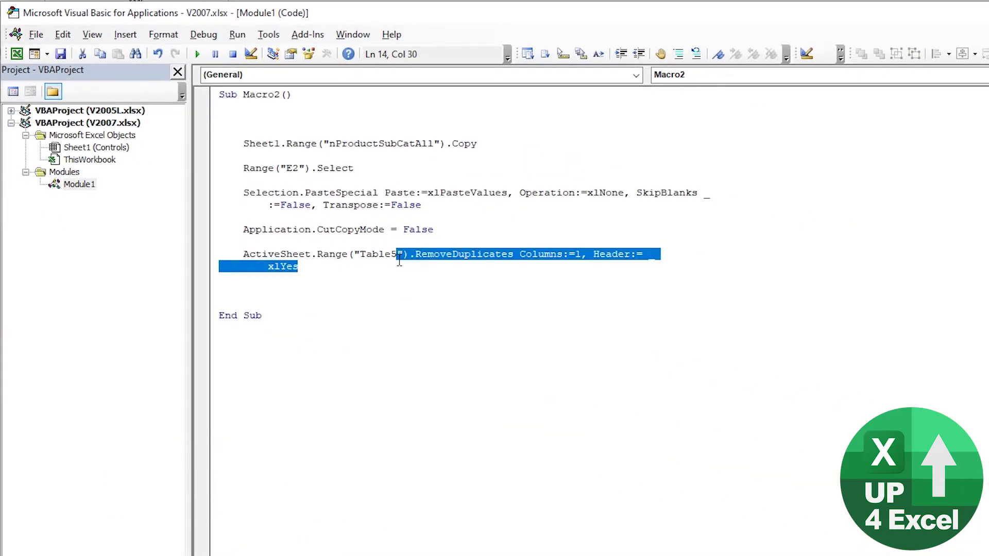
click(400, 254)
key(ctrl+shift+Left)
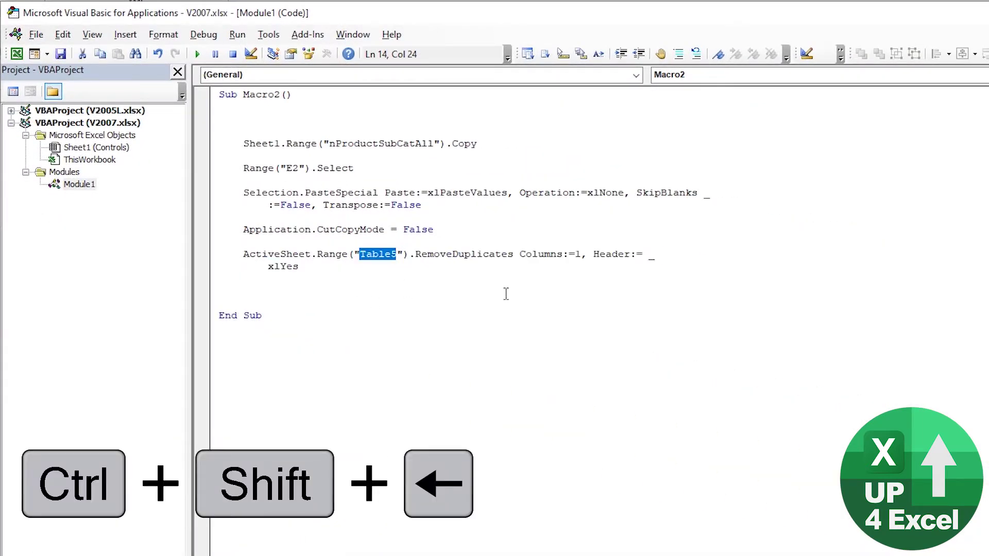
text(nPr)
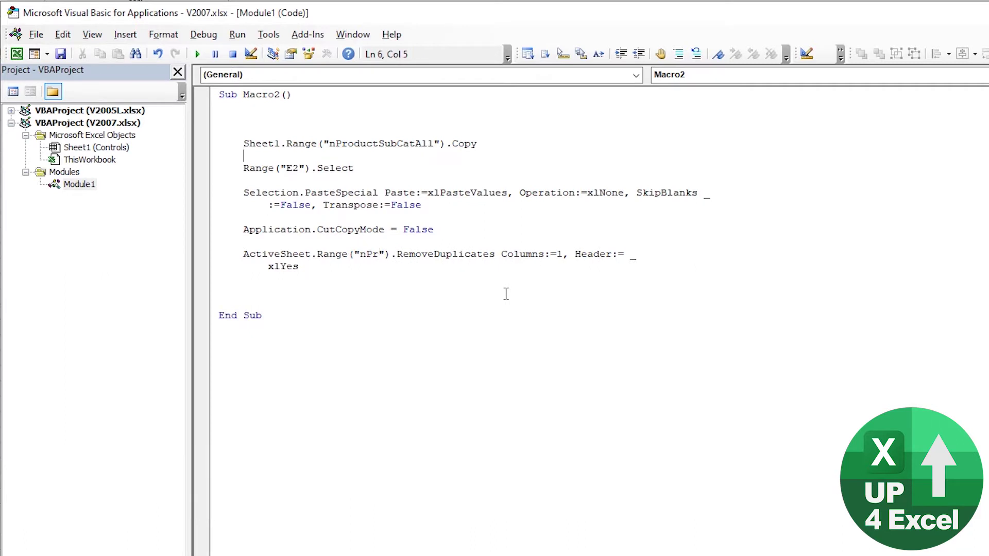
key(ctrl+shift+Left)
text(nProductSubCatAll)
key(BackSpace)
key(BackSpace)
key(BackSpace)
text(List)
key(Down)
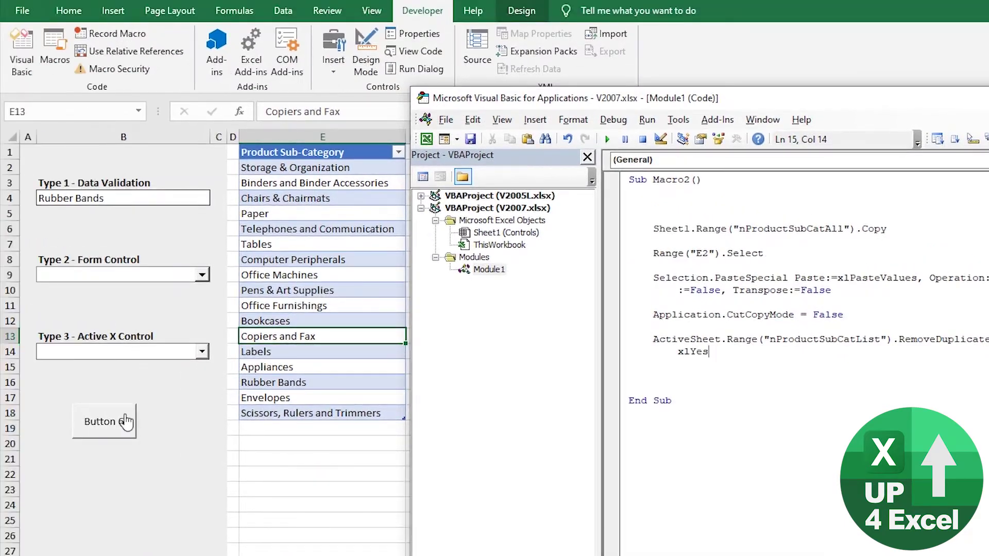
click(123, 420)
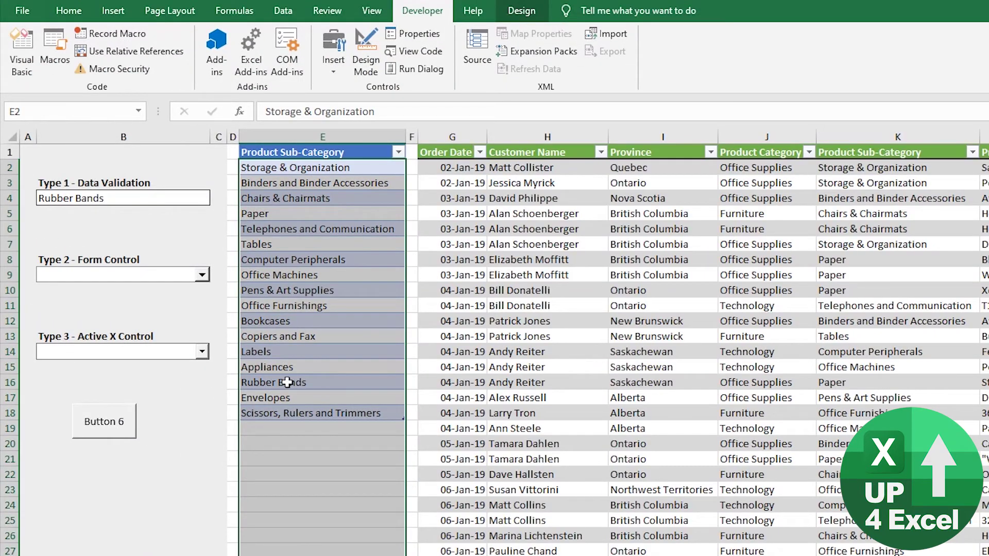
Replace Selection. on the PasteSpecial line with Range("E2").
key(alt+Tab)
drag(439, 144, 317, 144)
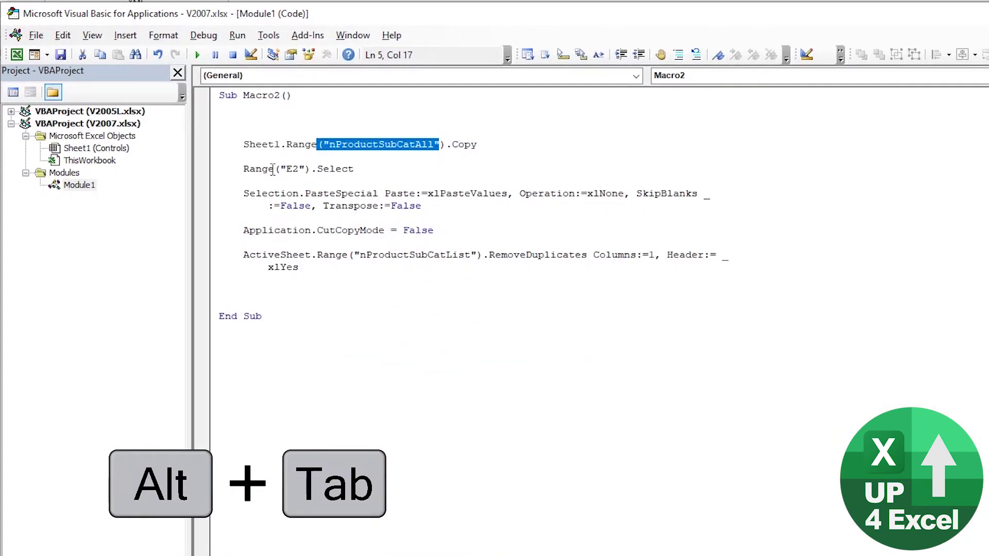
click(239, 168)
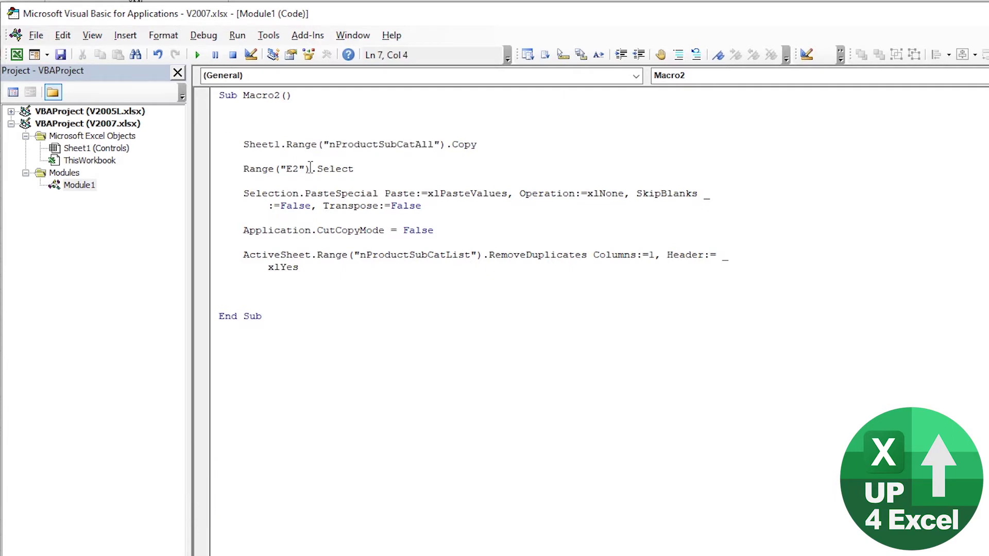
drag(317, 170, 242, 170)
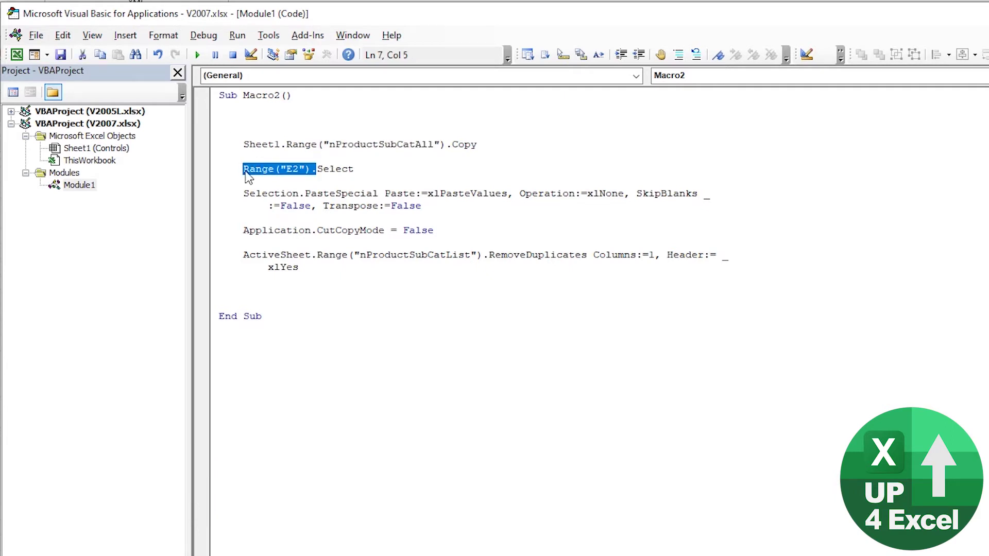
key(ctrl+c)
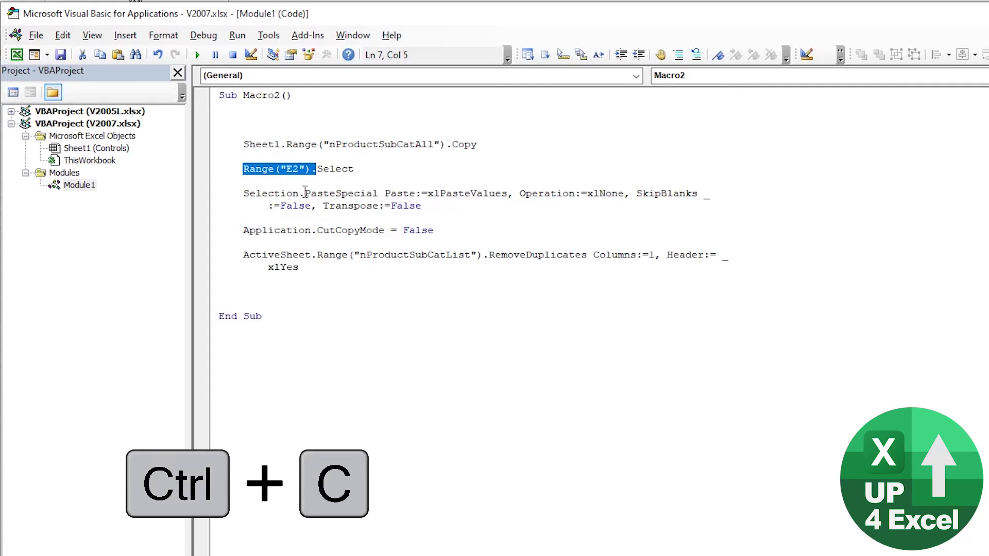
drag(305, 193, 242, 193)
key(ctrl+v)
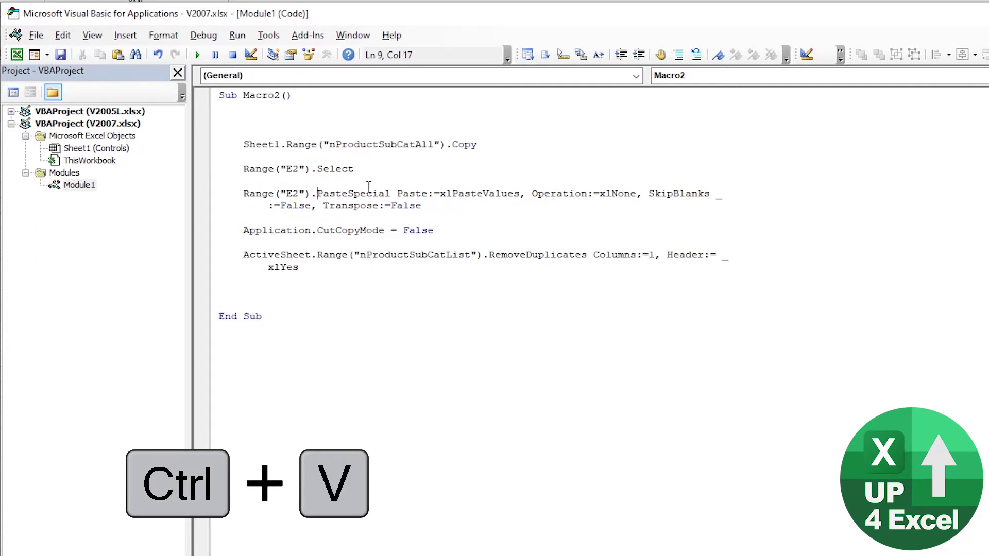
Comment out and delete the redundant Range("E2").Select line, then return to the worksheet.
drag(377, 169, 241, 169)
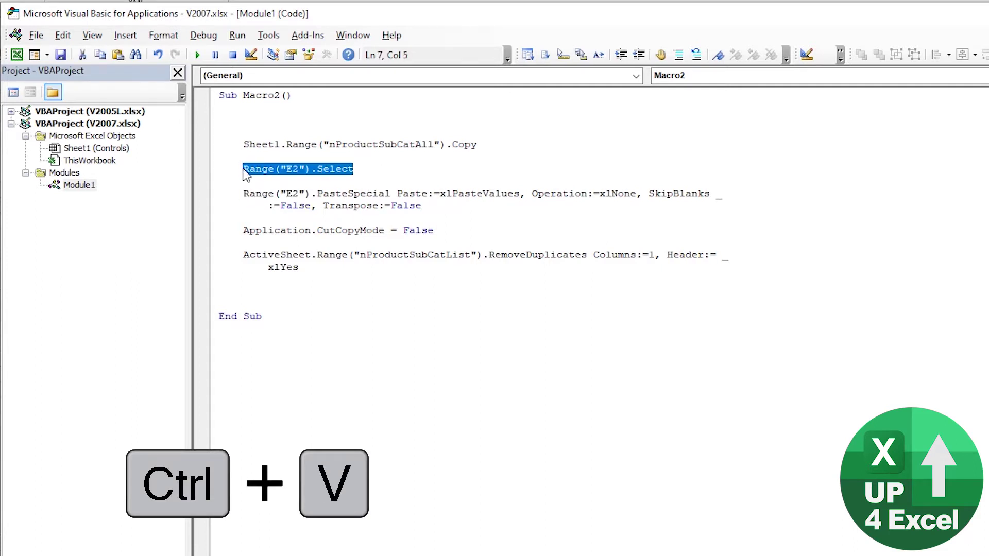
click(679, 55)
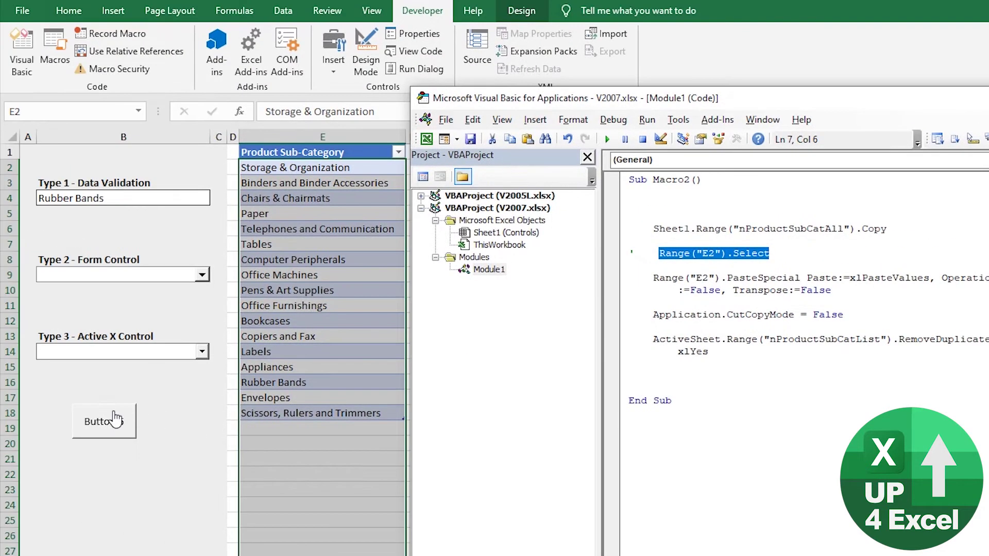
click(102, 418)
key(alt+Tab)
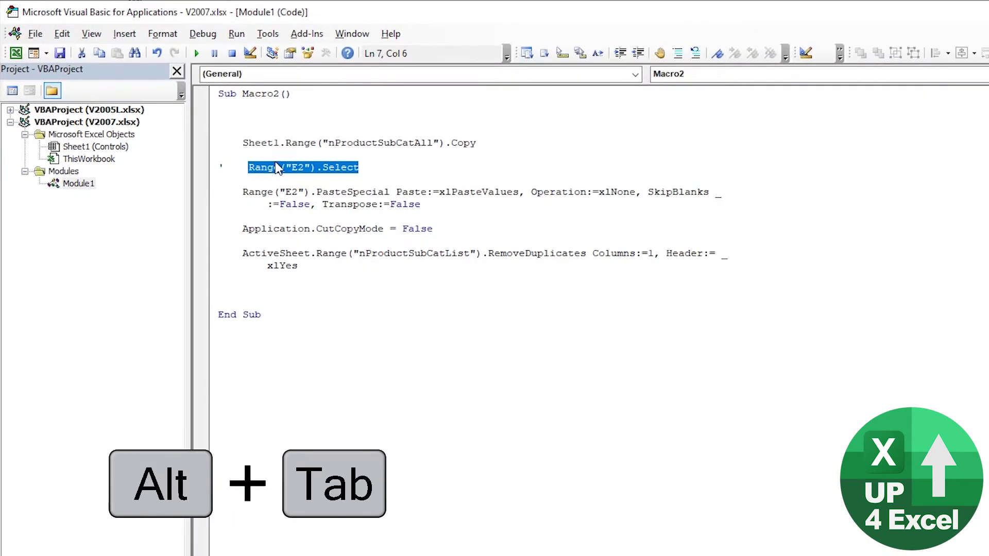
key(ctrl+Left)
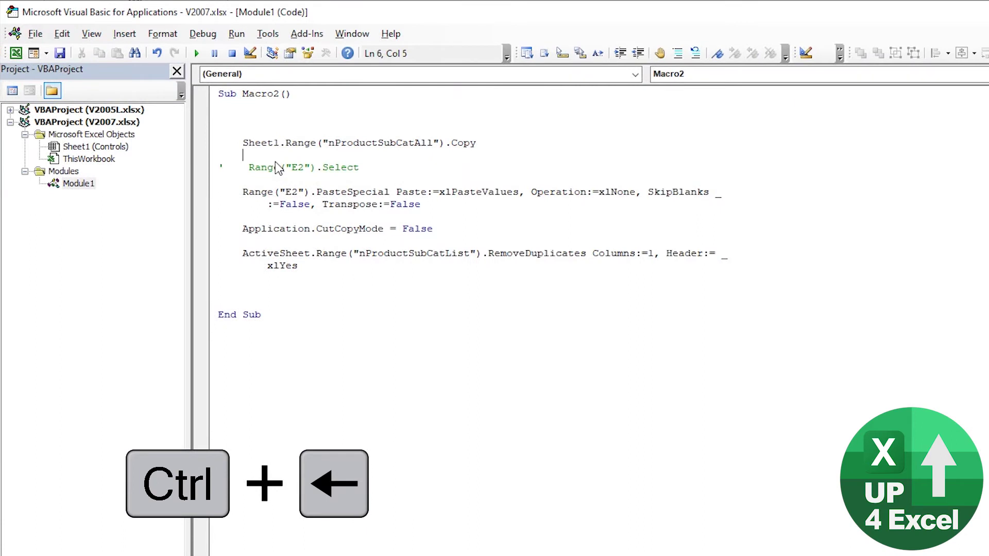
key(shift+Down)
key(shift+Down)
key(Delete)
key(BackSpace)
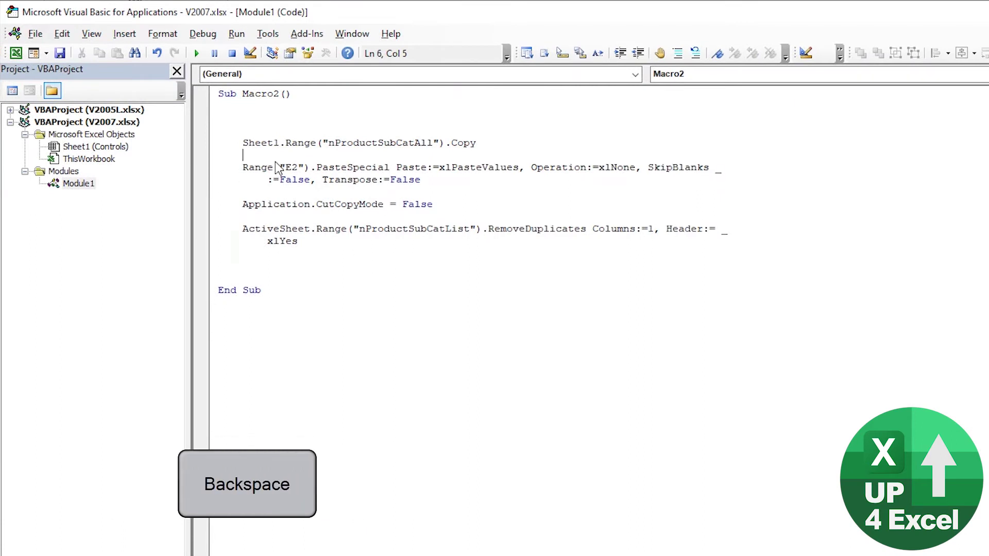
click(446, 204)
drag(446, 205, 214, 205)
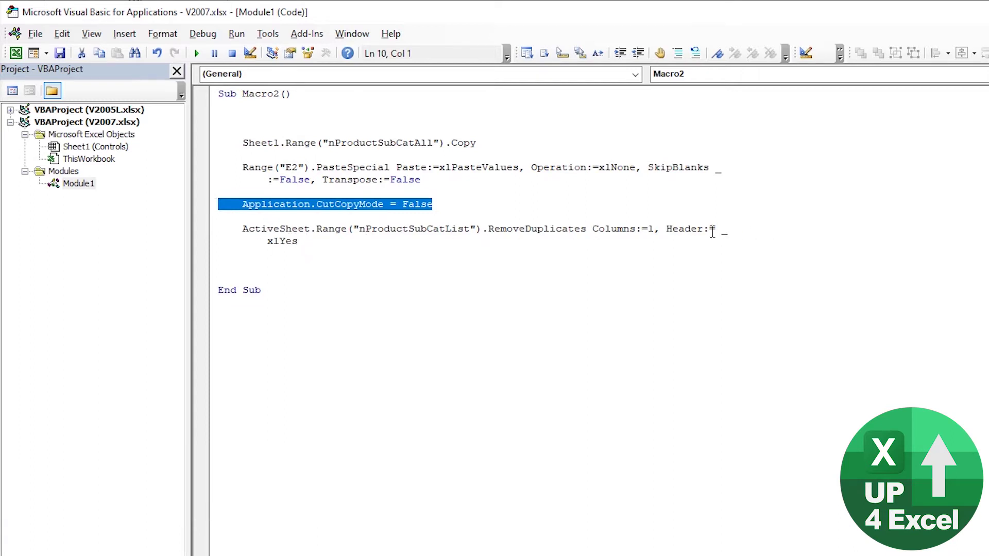
key(super+Down)
key(super+Down)
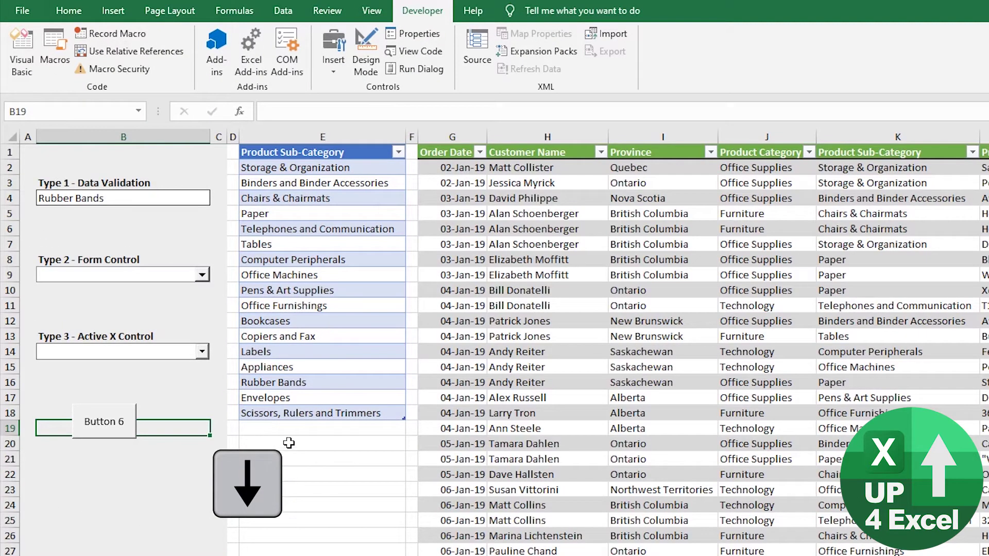
Change Button 6's caption to 'Refresh Lists', then make the button shorter and wider.
right_click(107, 425)
click(149, 488)
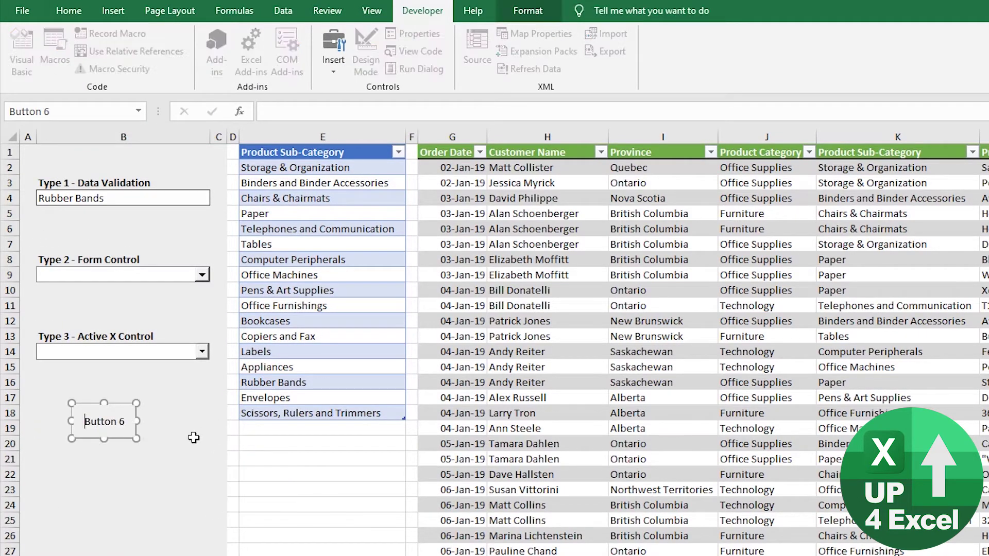
key(ctrl+shift+Right)
text(refresh)
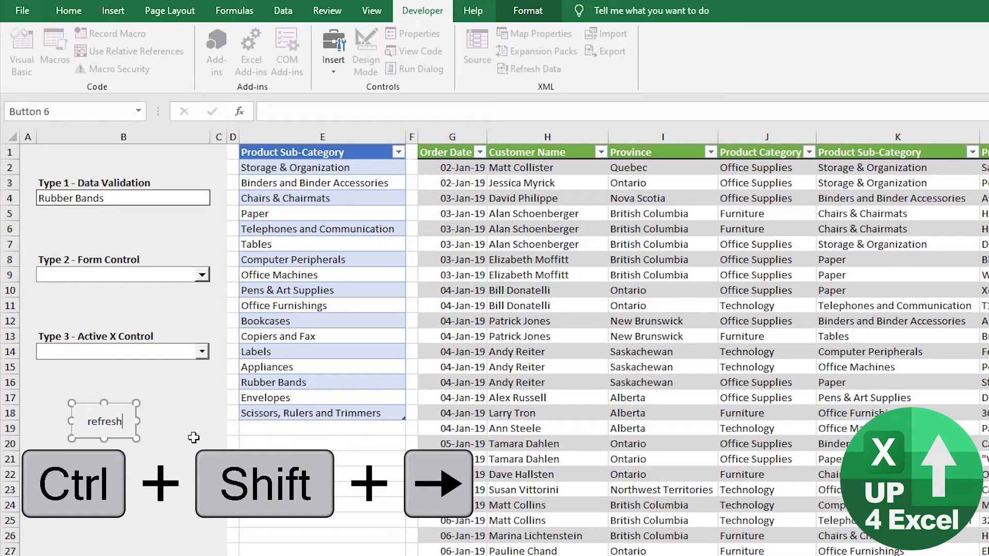
text( Lists)
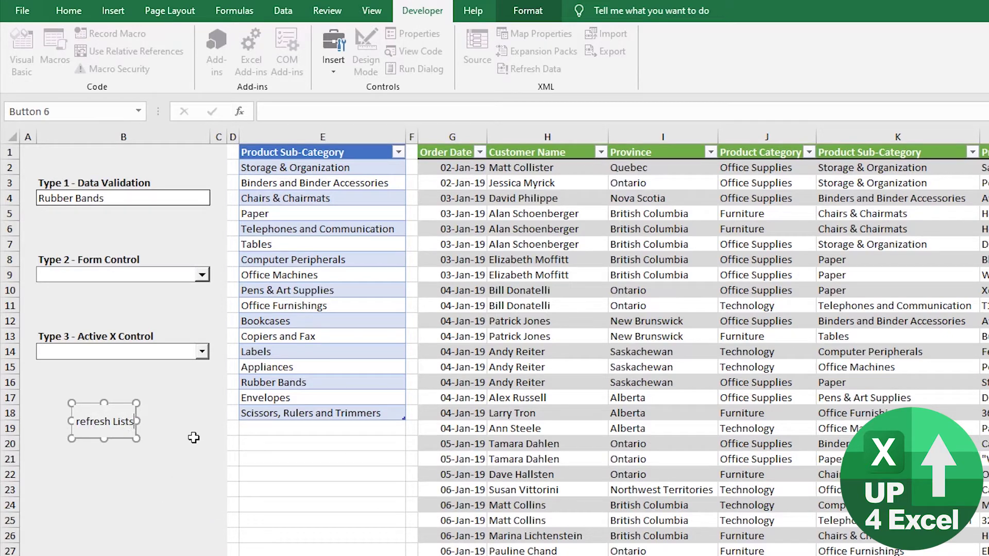
key(ctrl+Left)
key(ctrl+Left)
key(Delete)
text(R)
drag(71, 439, 35, 373)
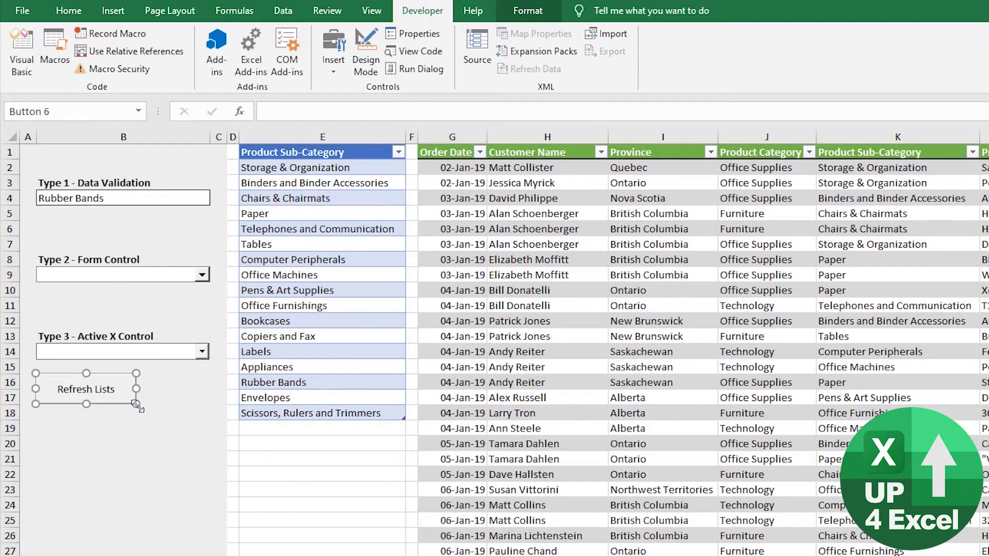
drag(136, 404, 210, 405)
Move the Refresh Lists button up to row 1 and insert blank cells at B3, shifting down.
drag(133, 407, 133, 177)
click(98, 181)
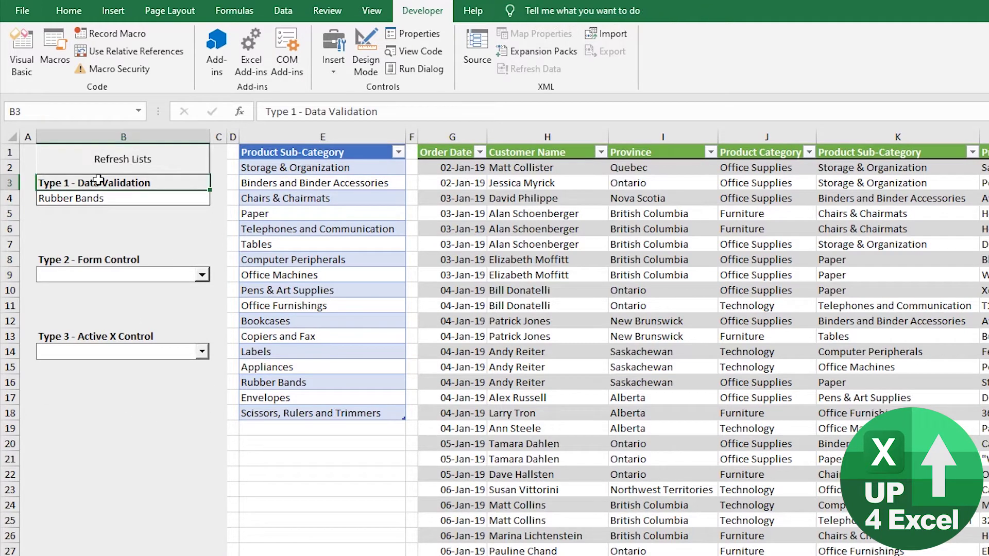
key(ctrl+shift+equal)
key(Return)
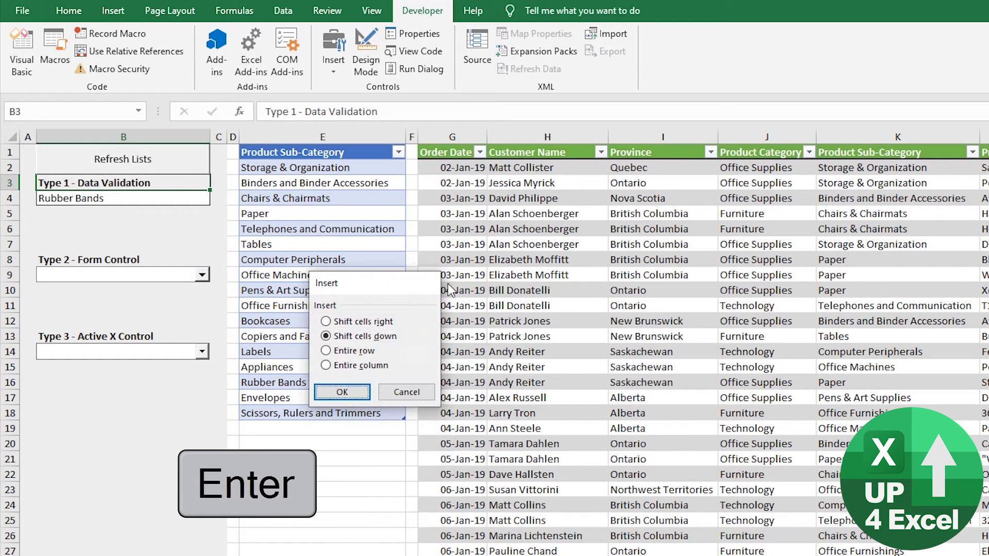
Format the Refresh Lists button caption as blue, bold text.
right_click(186, 163)
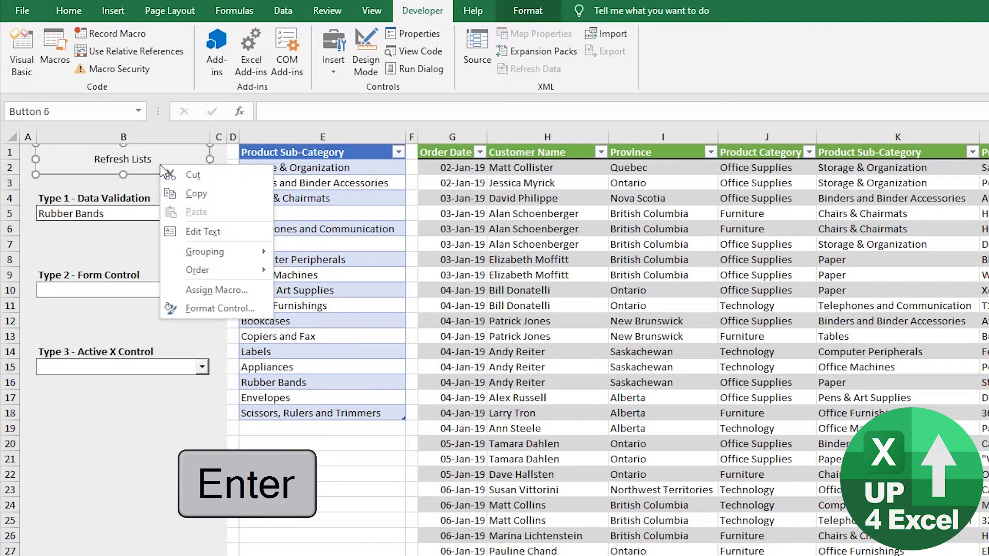
click(221, 310)
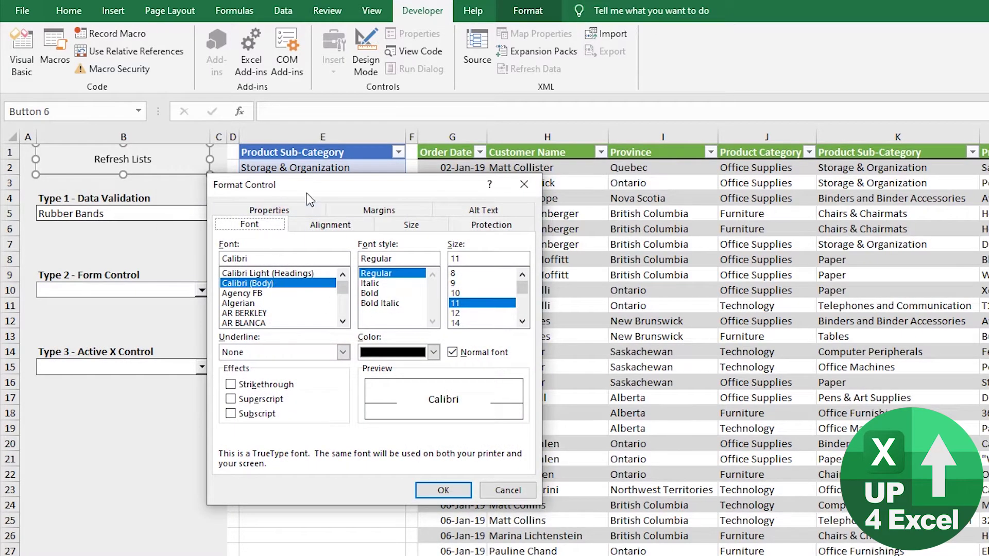
drag(326, 182, 332, 219)
click(440, 390)
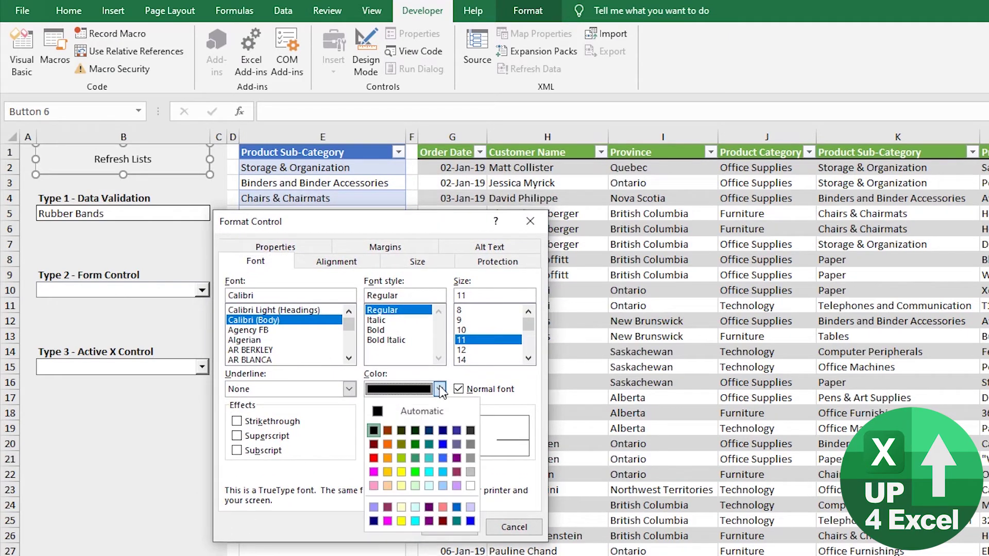
click(443, 445)
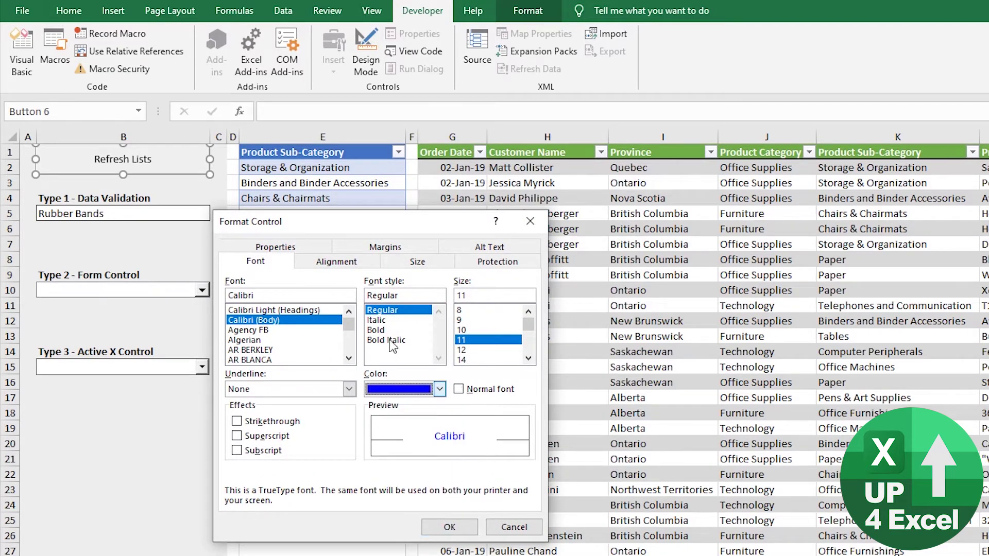
click(375, 329)
click(450, 527)
click(142, 465)
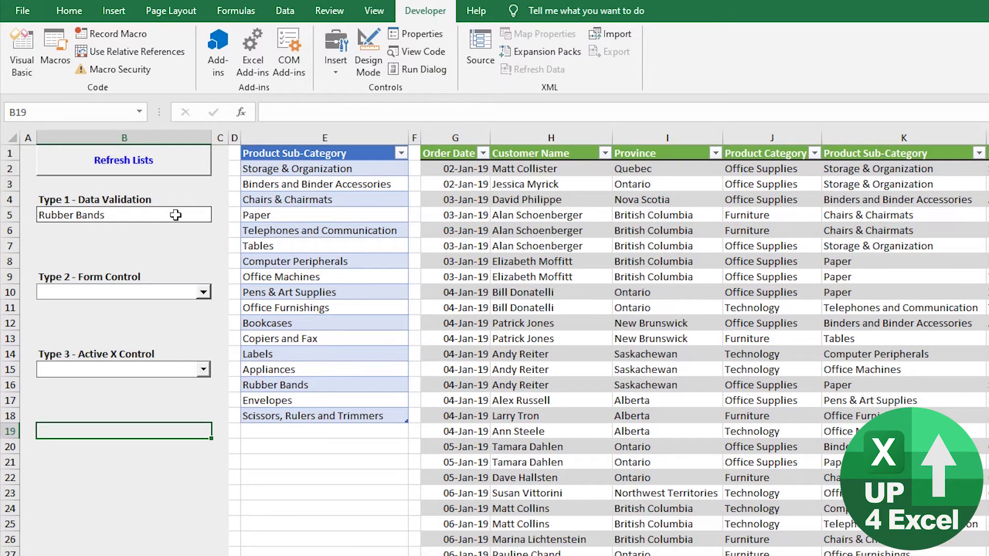
Check that cell B5's data validation list draws from E2:E18, leaving it unchanged.
click(176, 215)
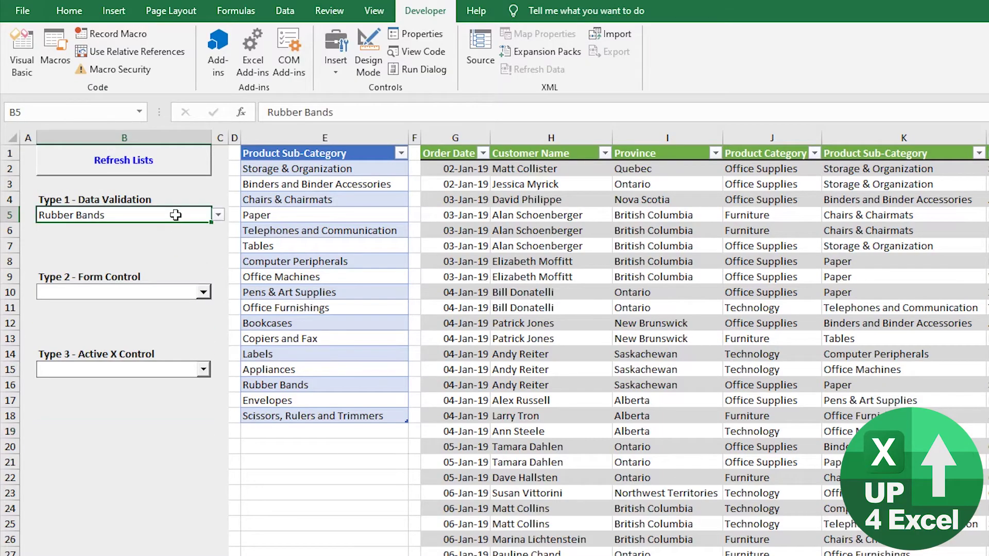
click(285, 11)
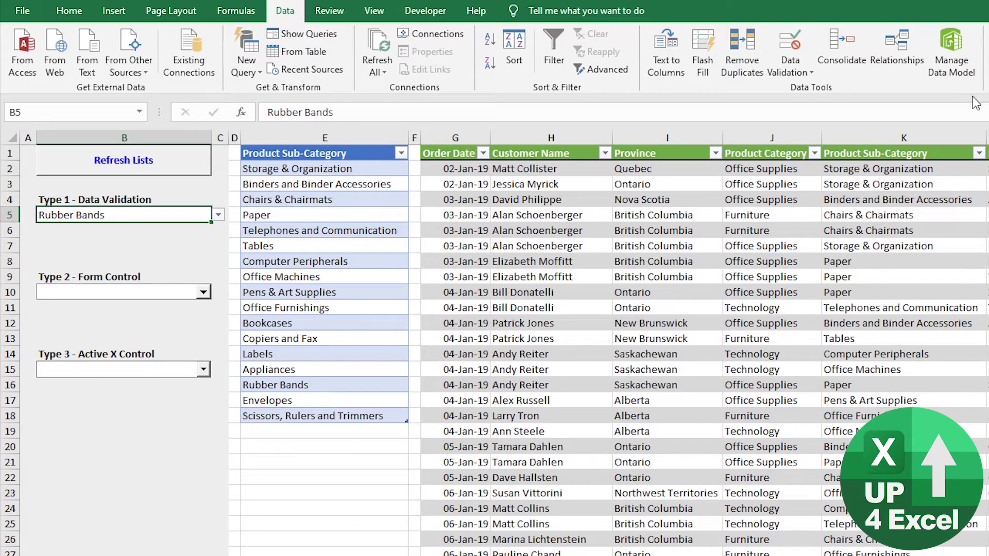
click(785, 48)
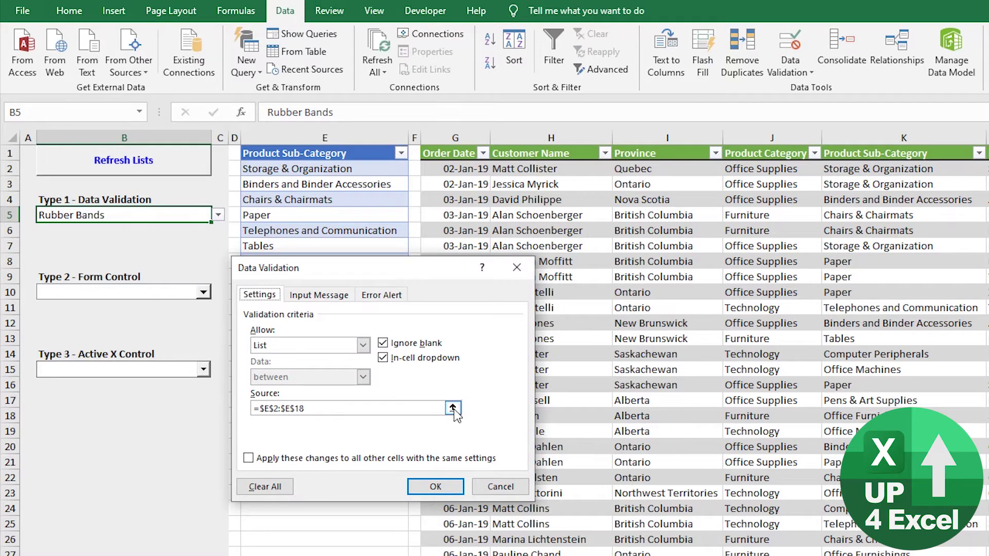
click(451, 407)
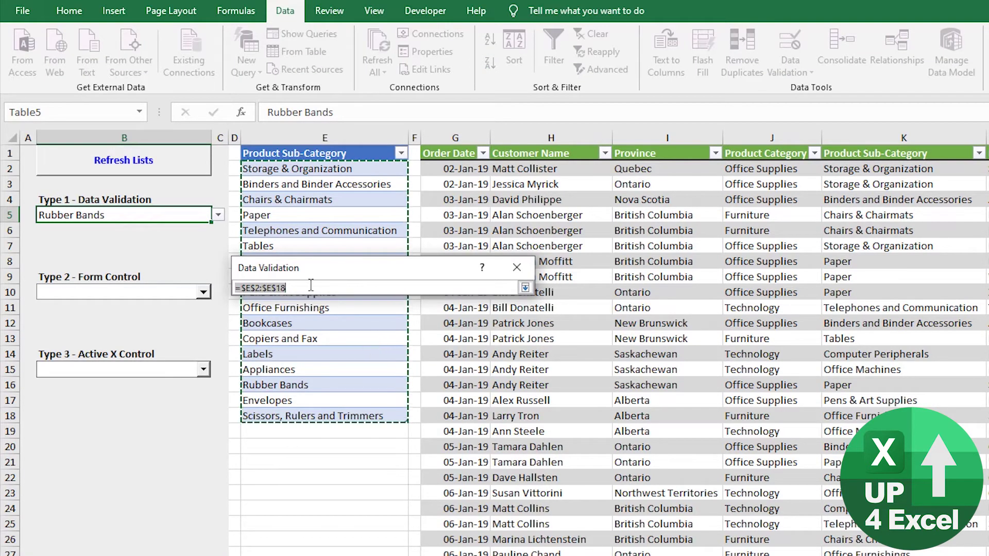
click(525, 287)
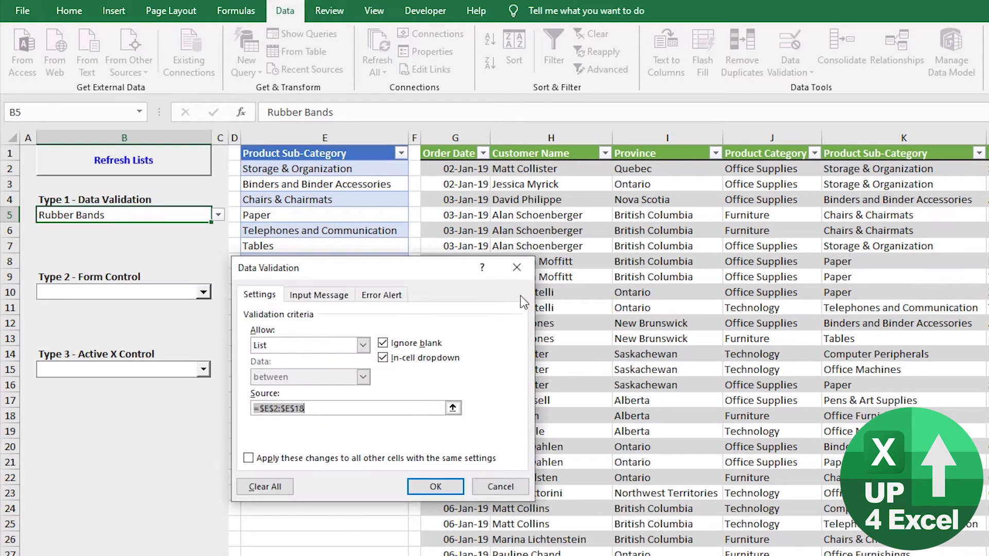
click(435, 487)
Set the Type 2 form drop-down's input range to $E$2:$E$18 and cell link to $B$11.
right_click(181, 292)
click(227, 413)
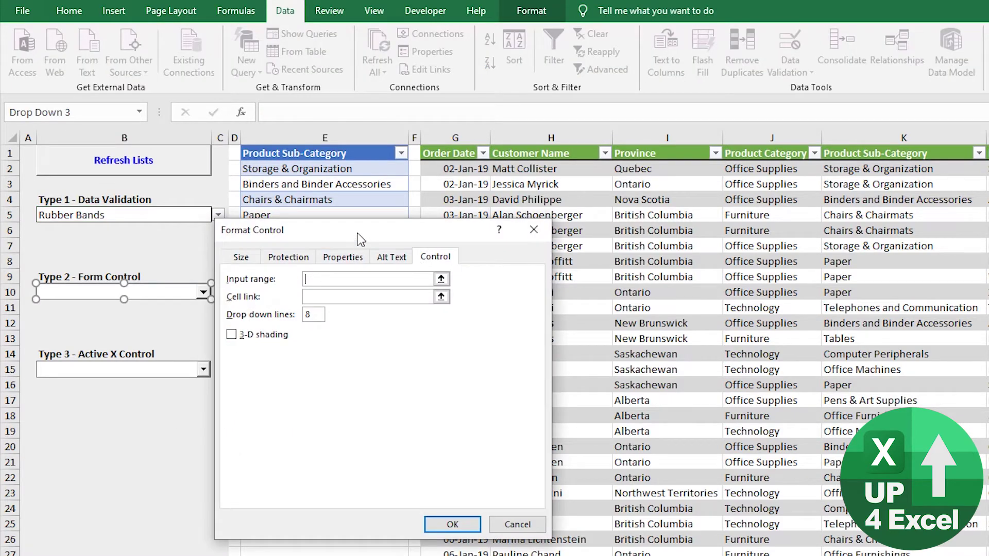
drag(360, 229, 618, 218)
drag(371, 169, 358, 415)
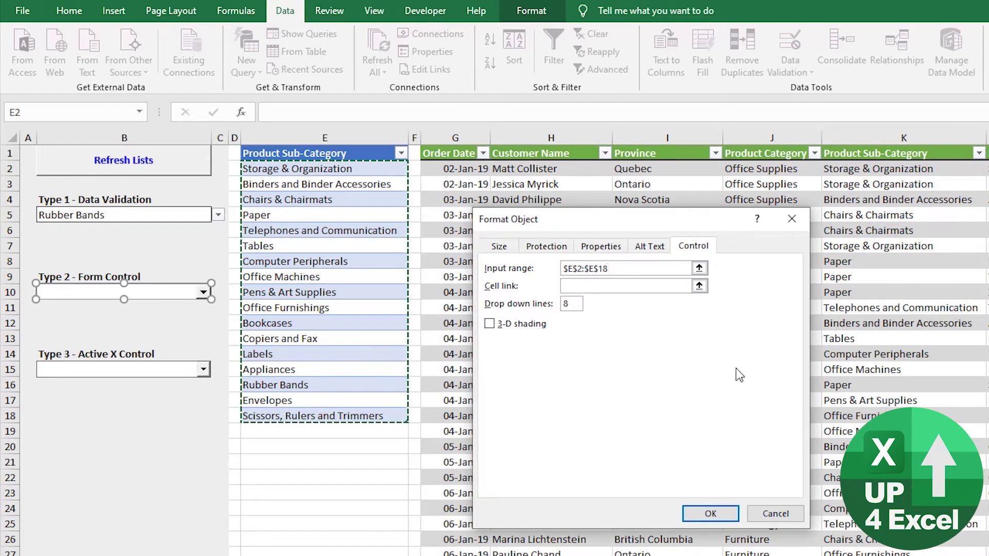
click(604, 291)
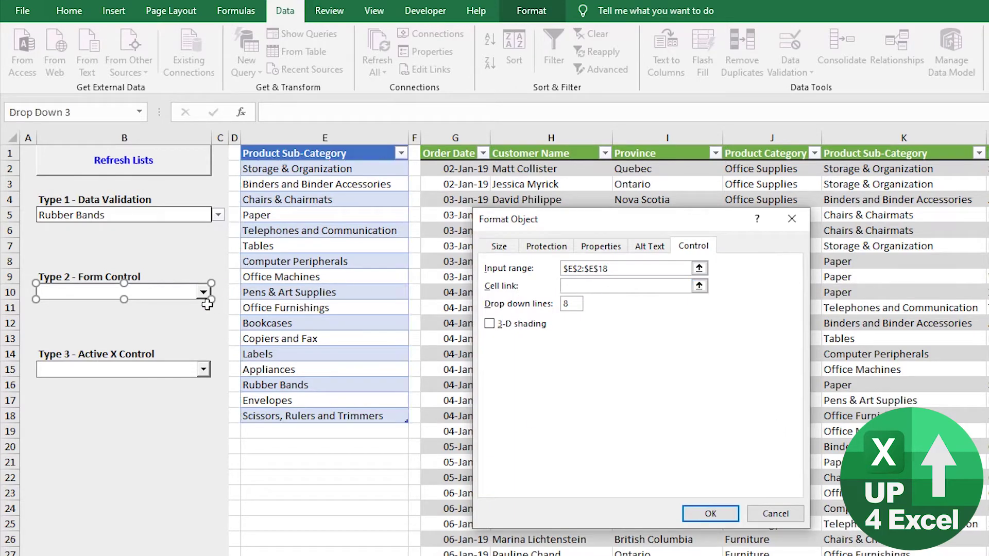
click(154, 313)
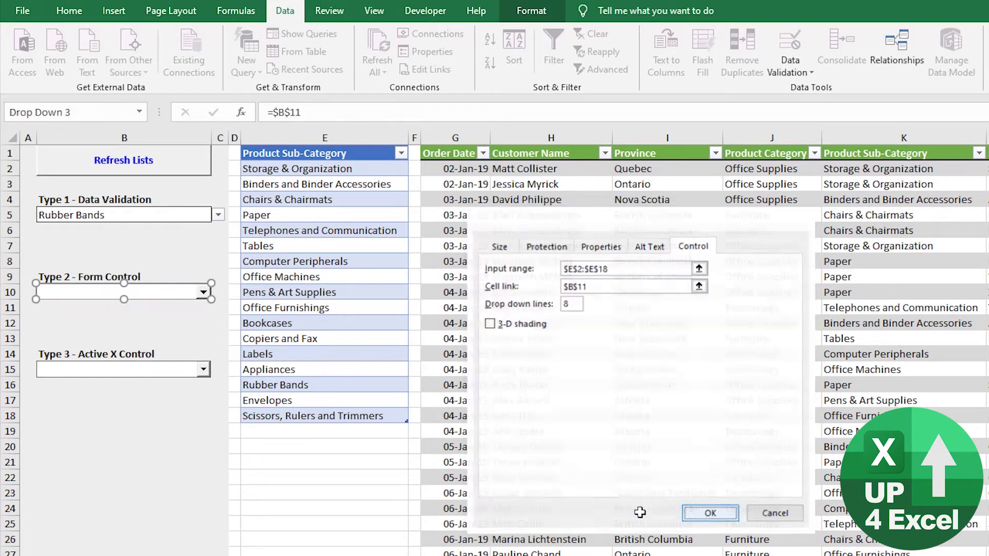
key(Escape)
click(135, 460)
click(425, 11)
Set ComboBox1's LinkedCell property to B16 in its Properties window.
right_click(124, 371)
click(160, 441)
drag(845, 79, 555, 59)
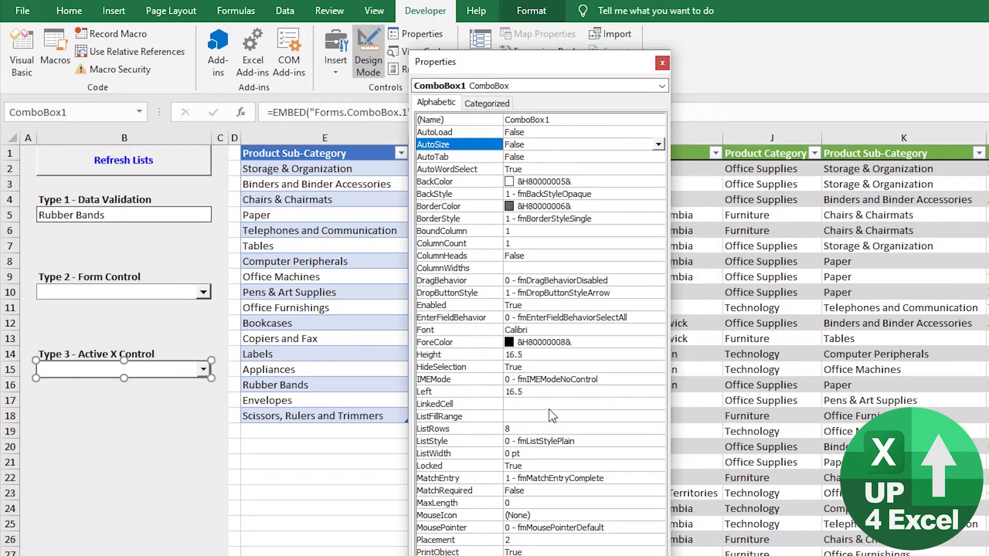
click(464, 404)
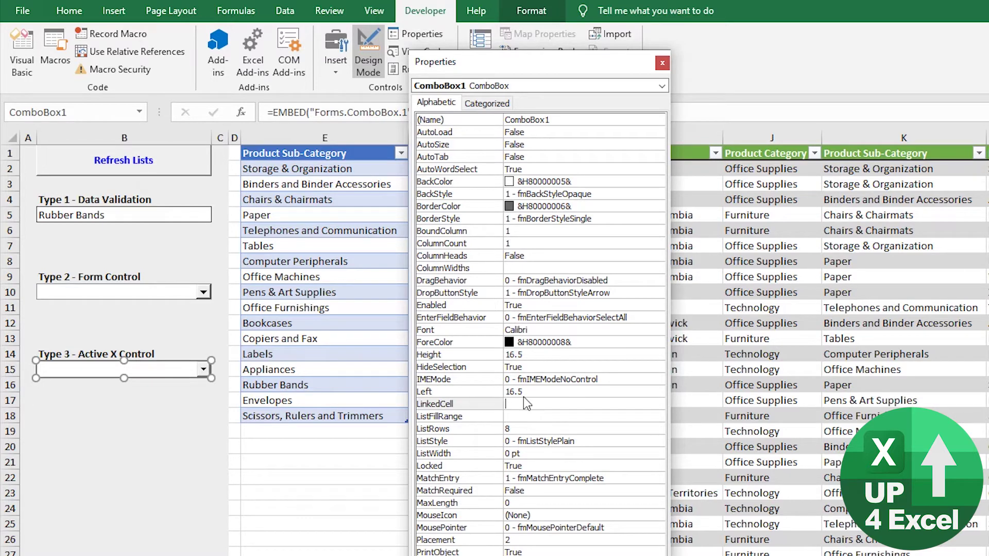
text(B16)
click(542, 416)
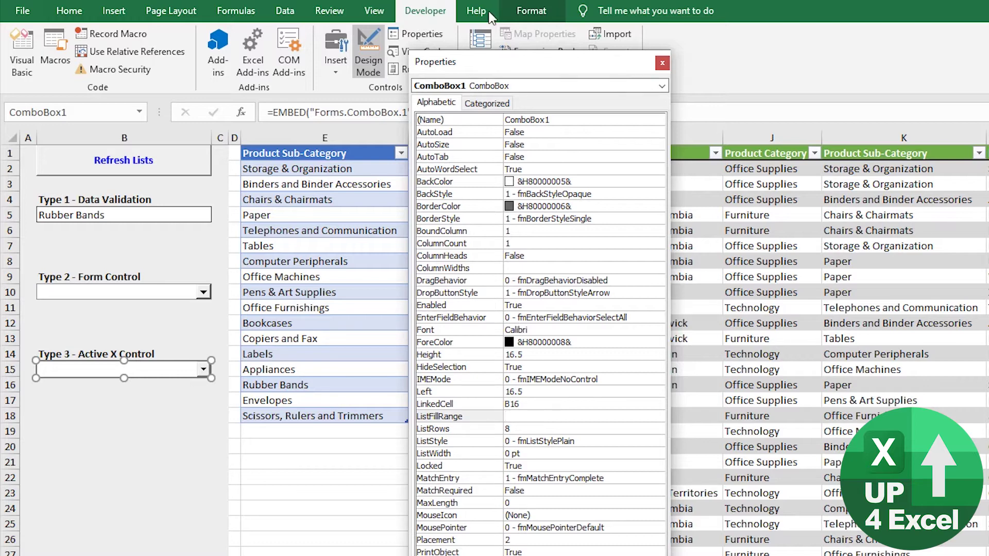
Add a DropButtonClick handler for ComboBox1 and delete the unused Change procedure.
click(662, 64)
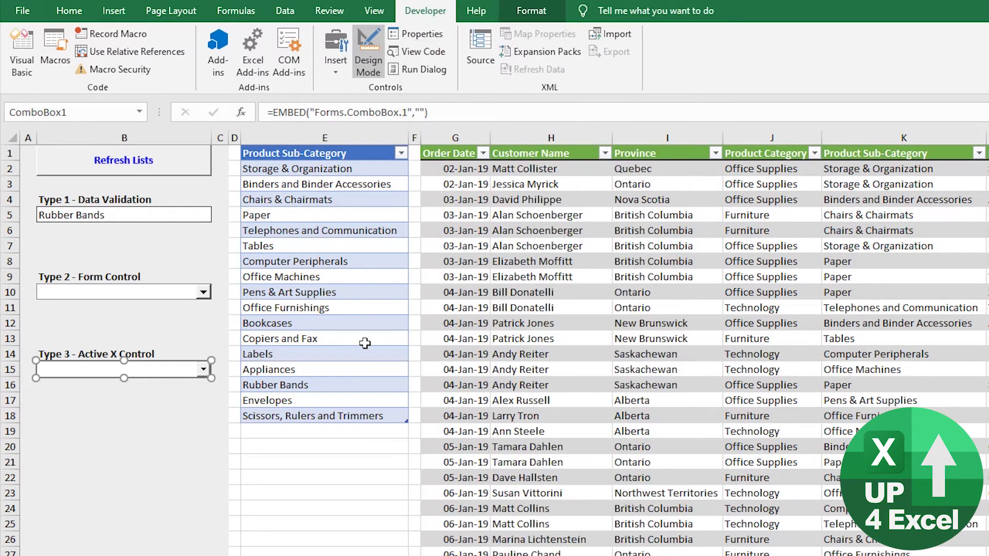
right_click(153, 375)
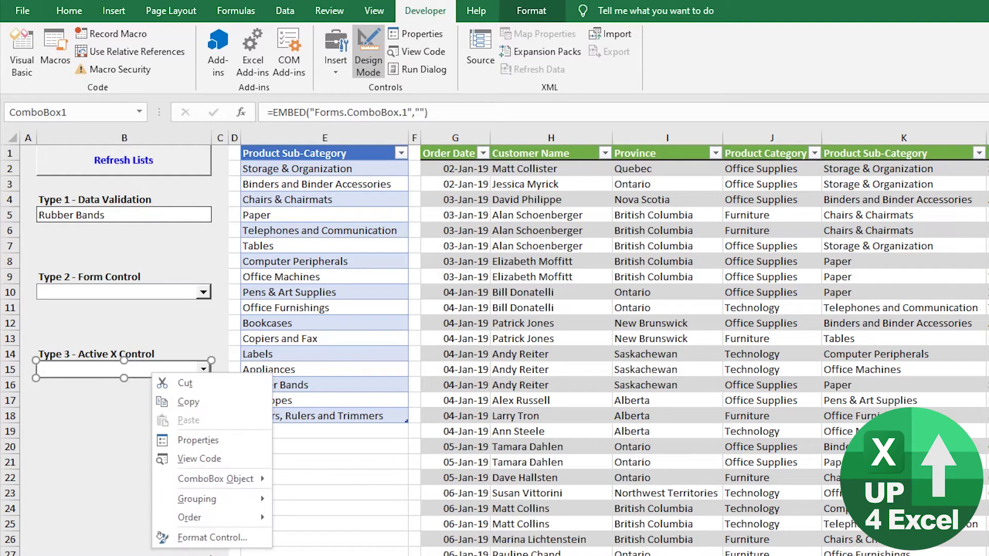
click(199, 458)
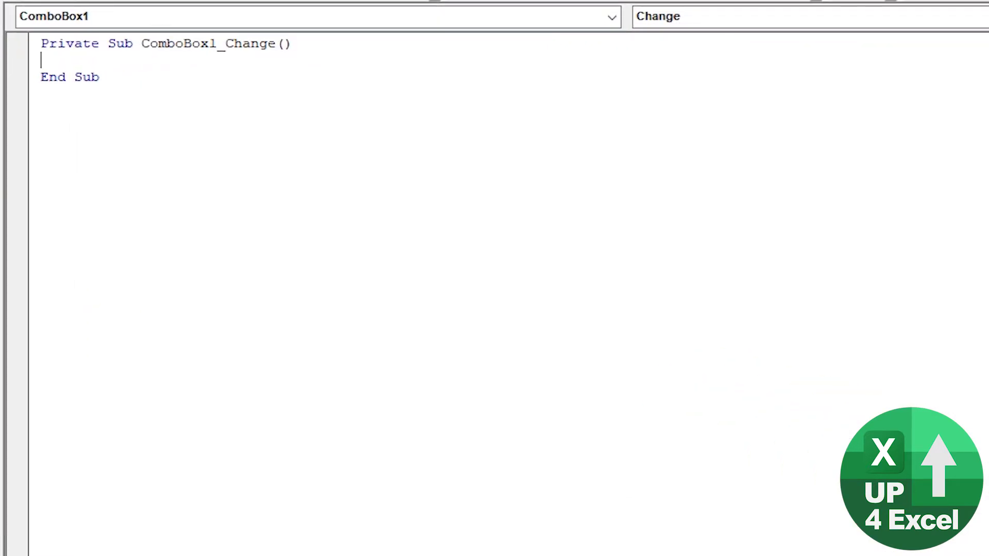
drag(987, 165, 778, 137)
click(760, 17)
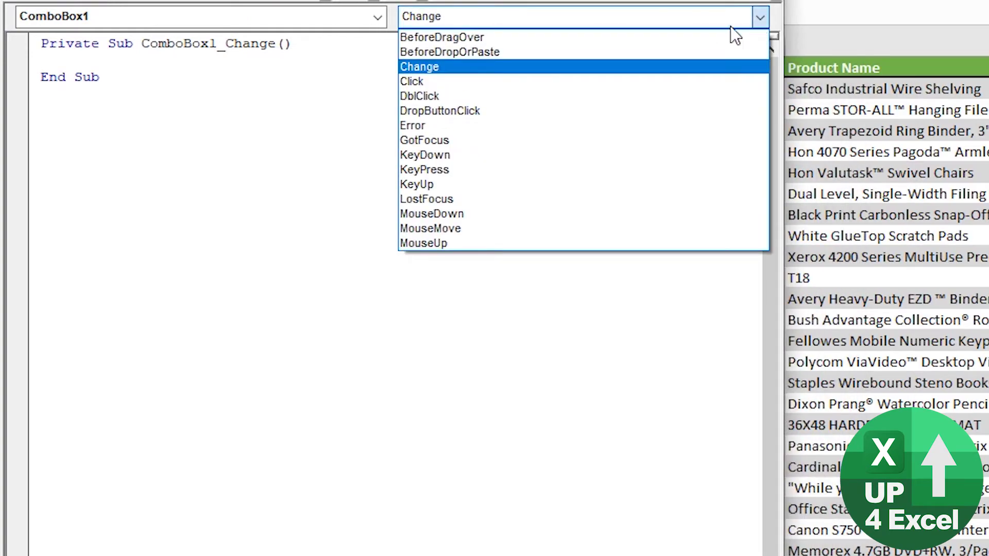
click(536, 110)
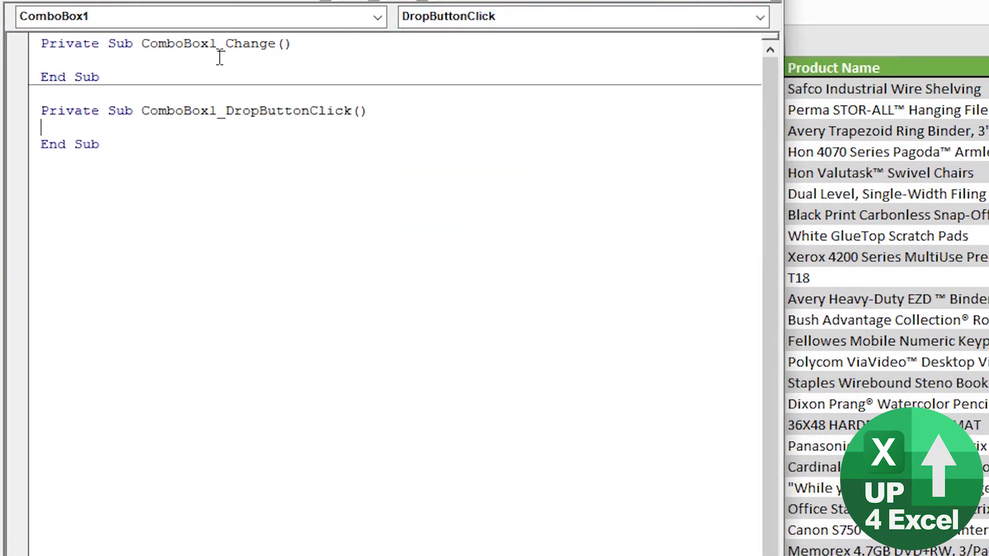
click(128, 75)
drag(128, 74, 41, 43)
key(Delete)
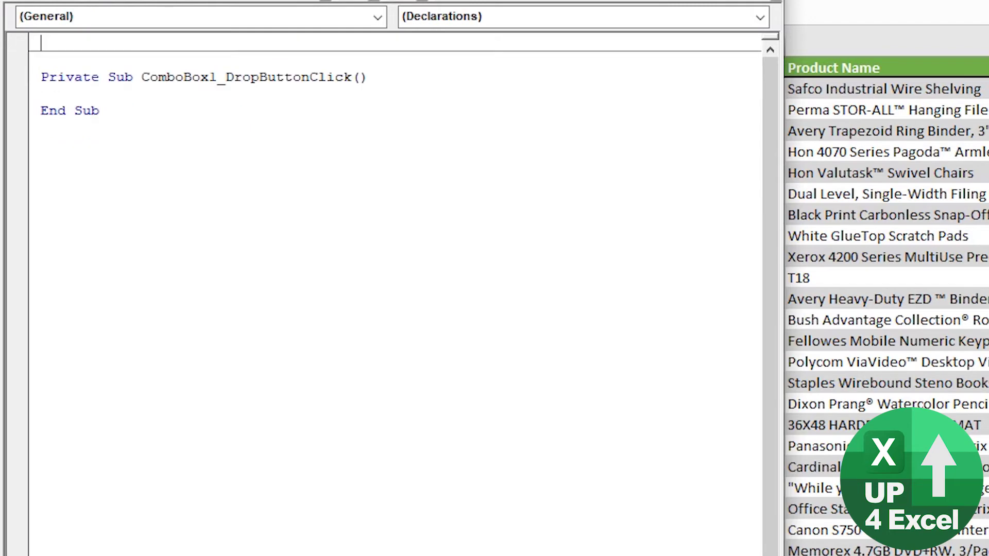
Write Sheet1.ComboBox1.List = Application.Range("nProductSubCatList") inside the DropButtonClick handler.
click(43, 93)
key(Return)
key(Return)
key(Up)
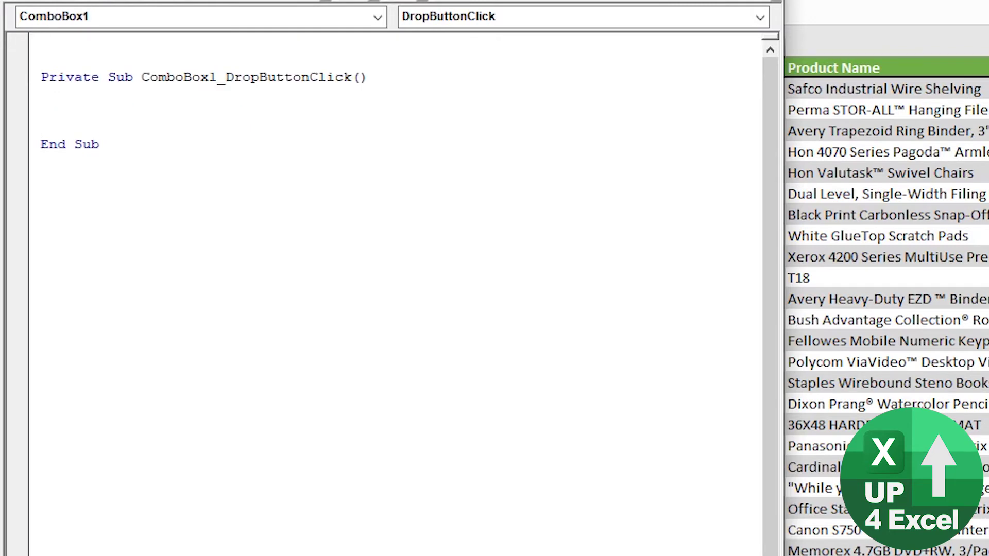
text(sheet1.ComboBox1.list)
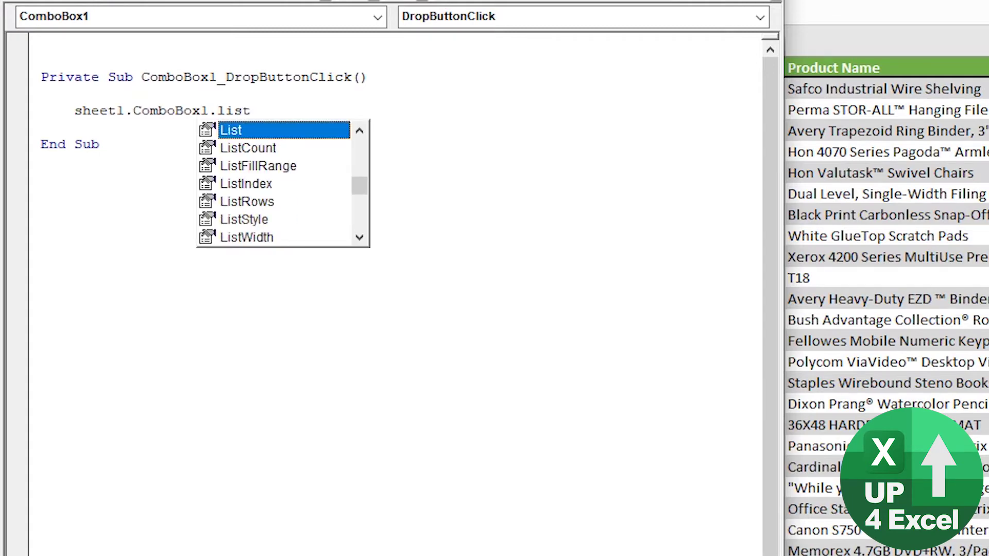
key(Tab)
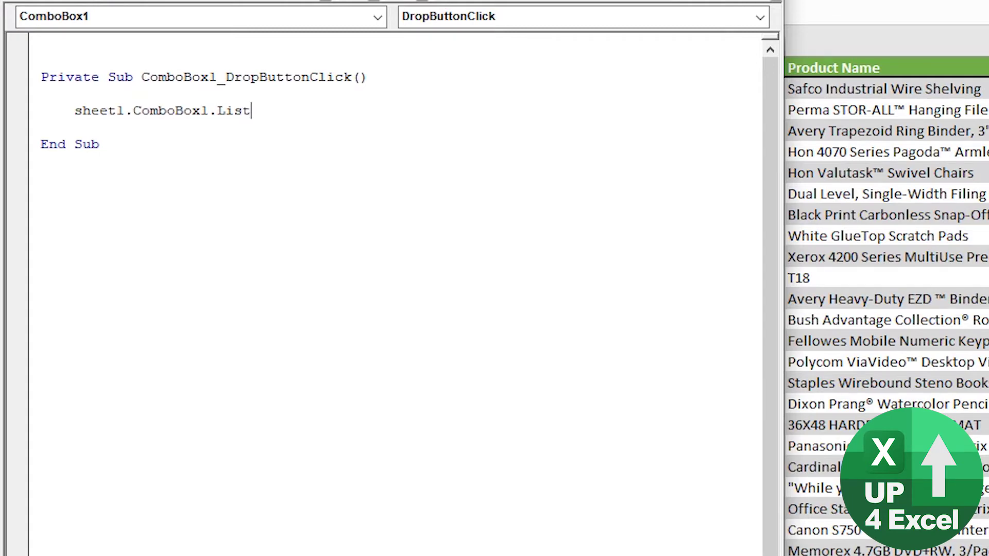
text(= range()
click(277, 111)
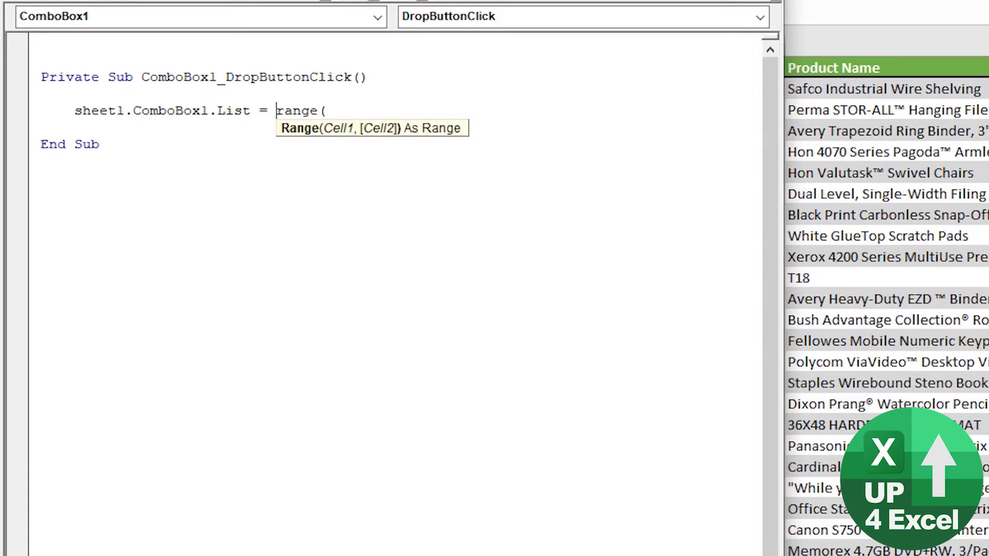
text(application)
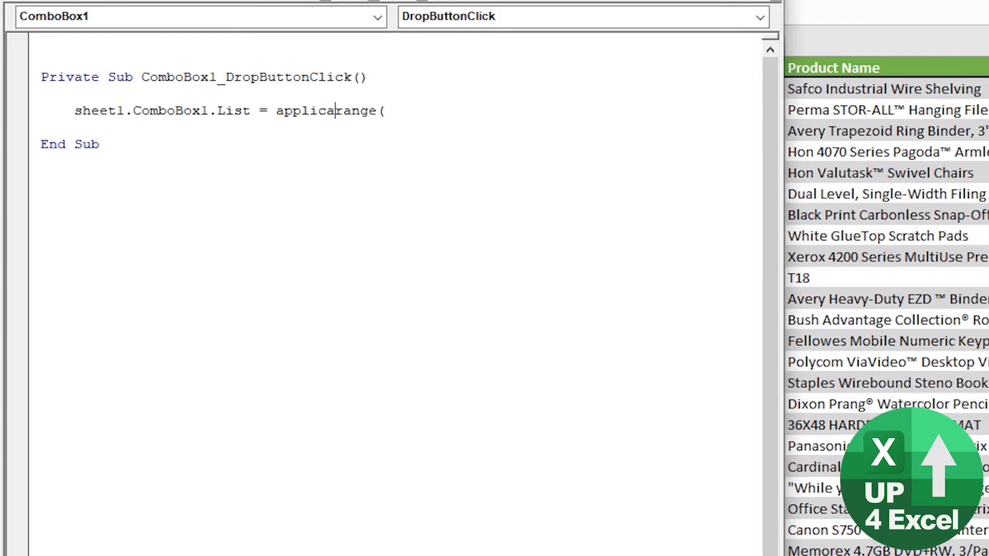
text(.)
key(Tab)
text("n)
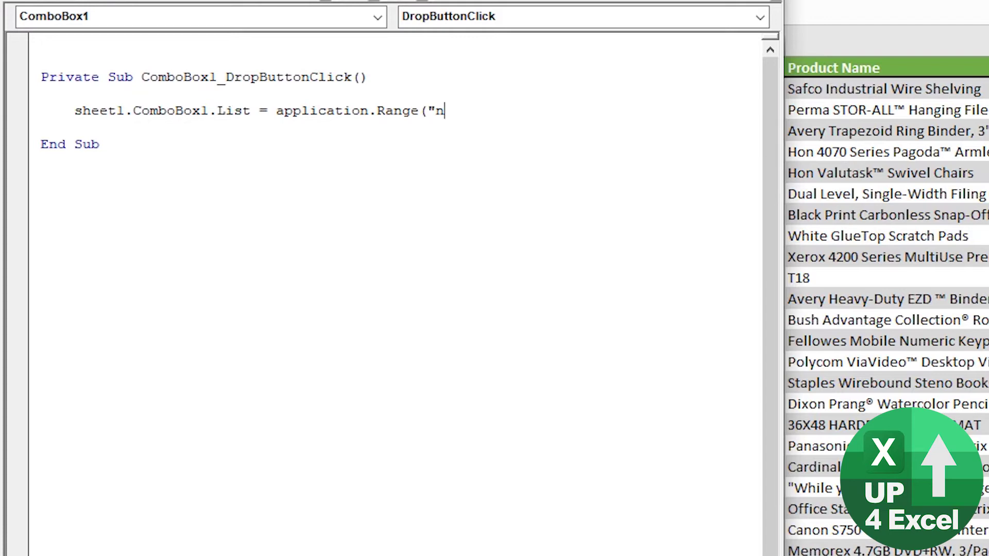
text(ProductSub)
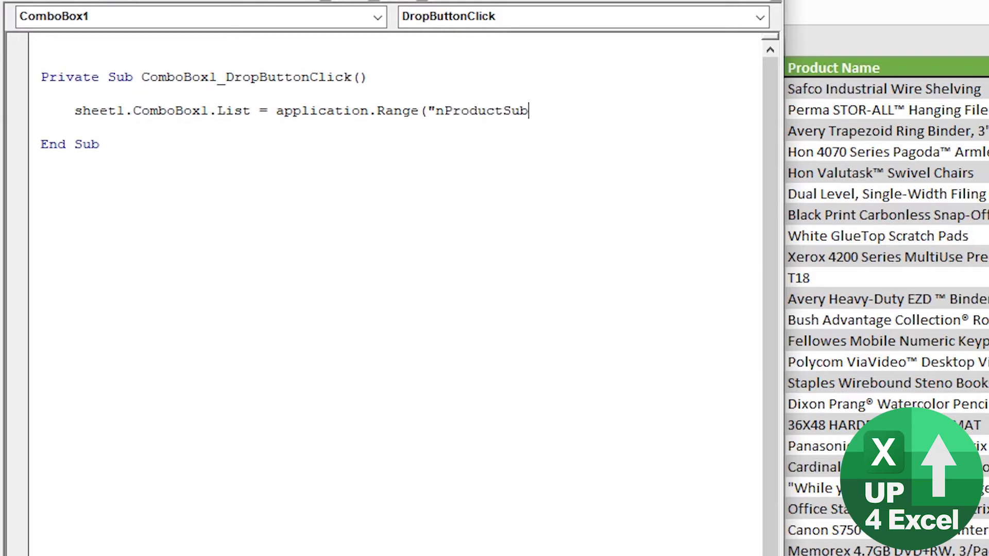
text(CatList"))
key(Down)
key(Up)
key(End)
Finish the statement with .Value and test the ActiveX dropdown by picking Telephones and Communication.
text(.Value)
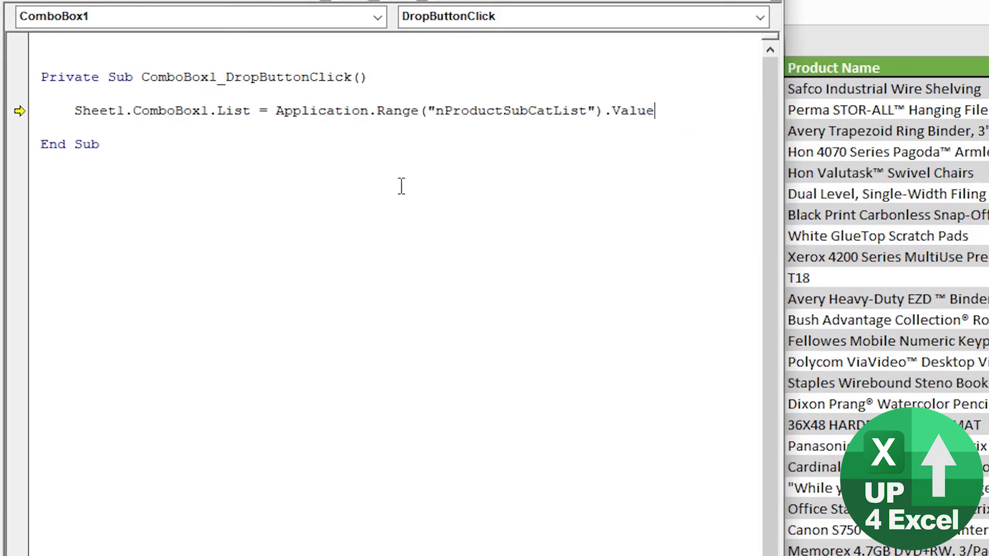
click(16, 4)
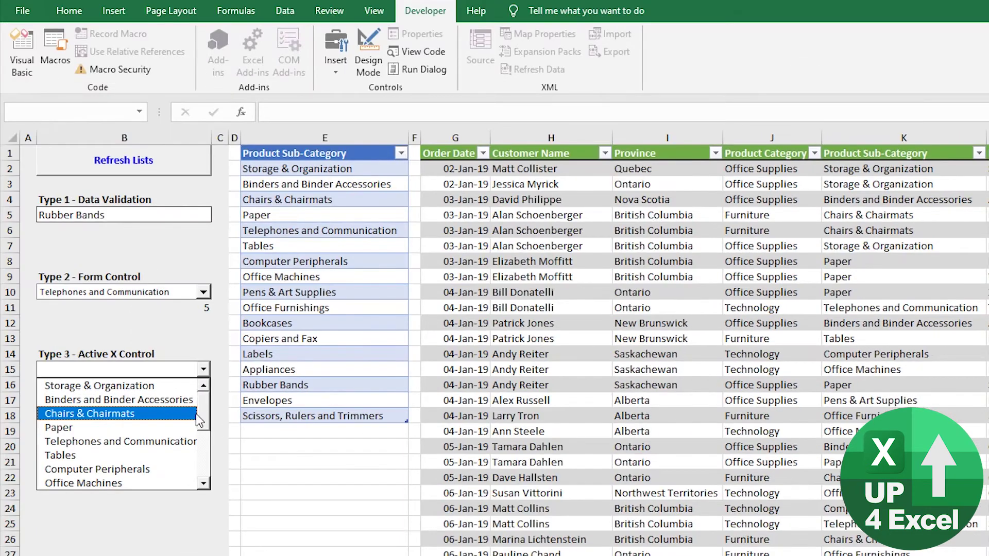
scroll(201, 420, down, 3)
scroll(201, 420, up, 3)
click(160, 442)
click(181, 428)
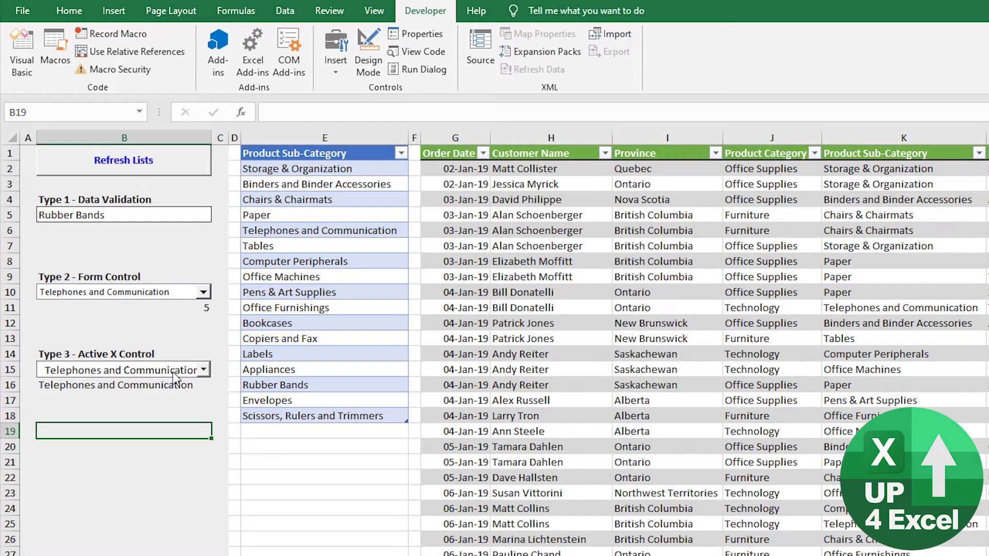
Widen column B, the ActiveX combo box and the Form Control drop-down.
drag(212, 137, 226, 137)
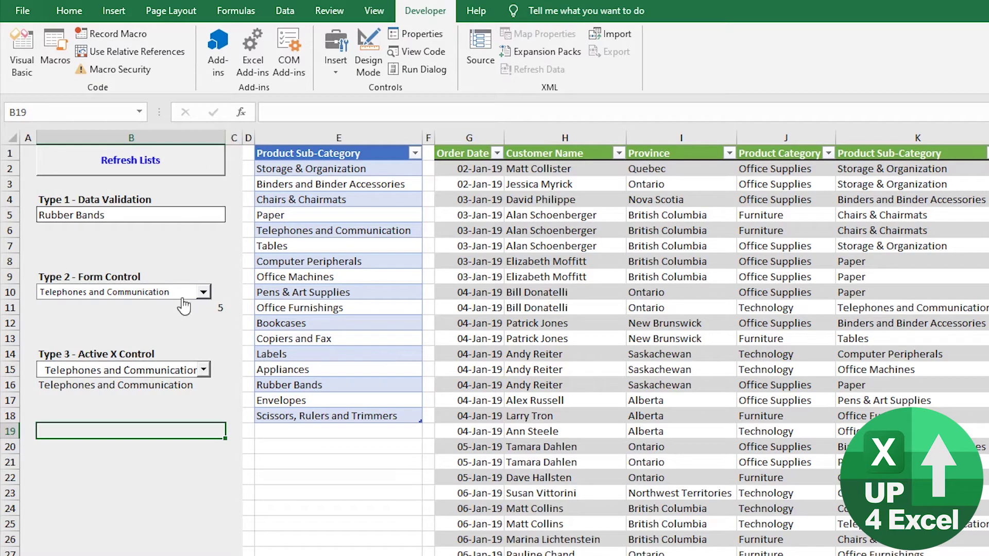
click(369, 54)
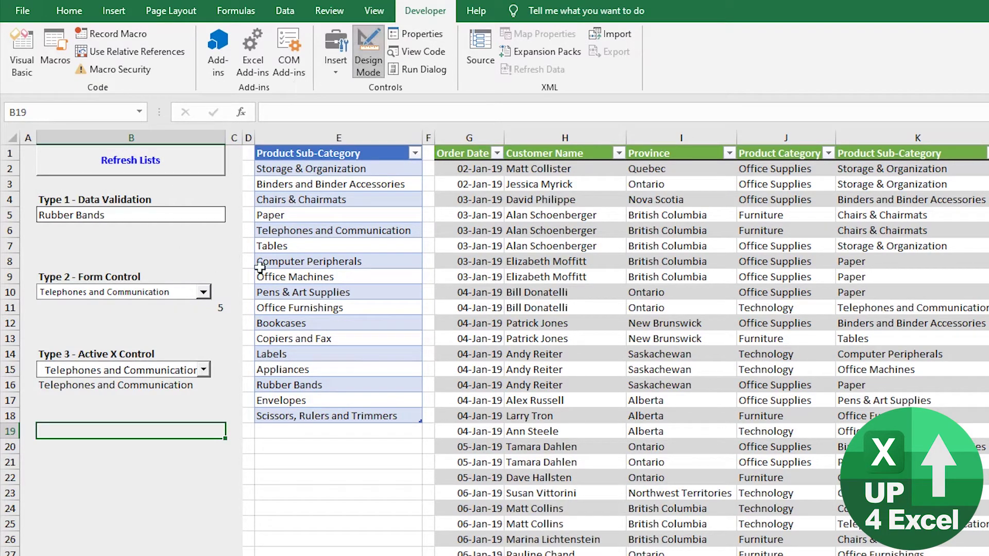
click(177, 370)
drag(211, 370, 225, 379)
click(201, 416)
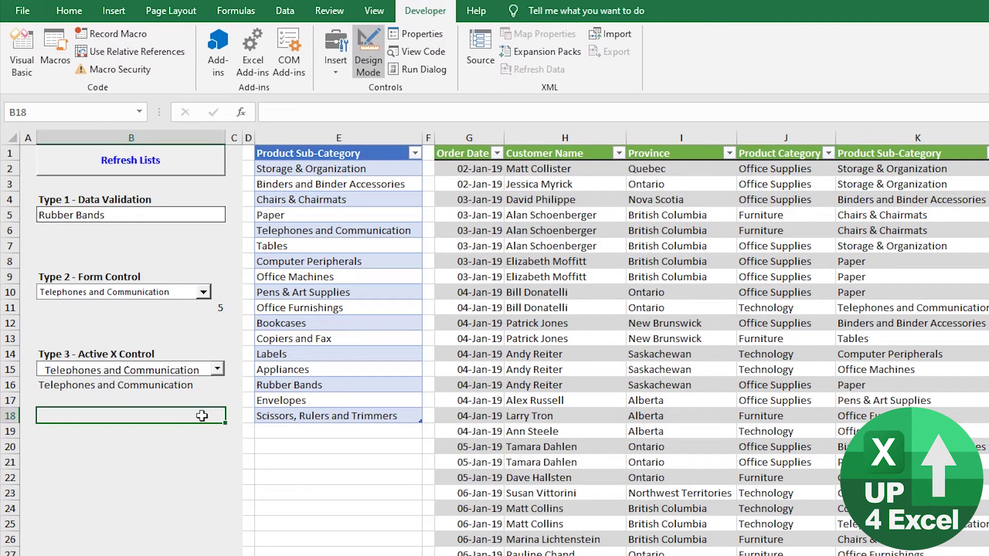
right_click(190, 295)
key(Escape)
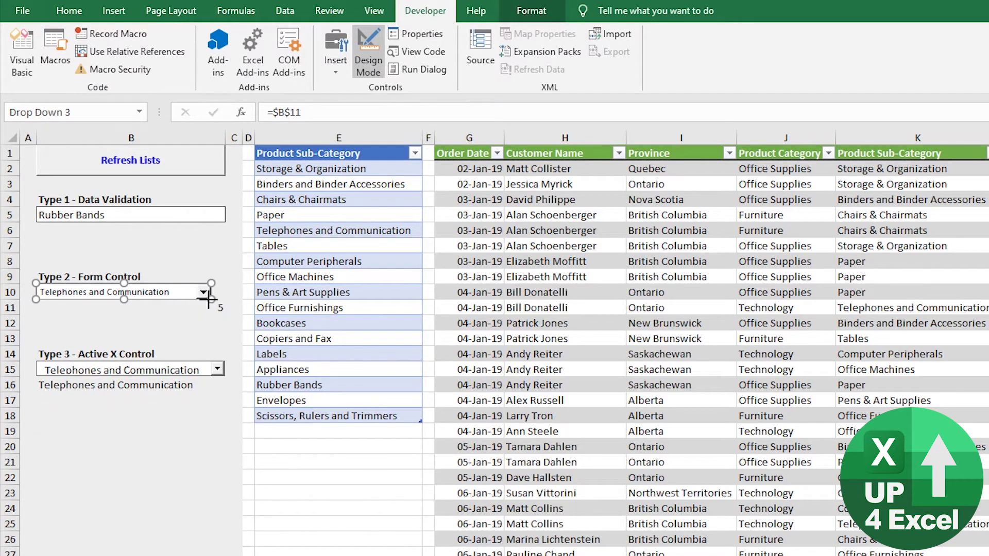
drag(211, 291, 225, 291)
click(196, 420)
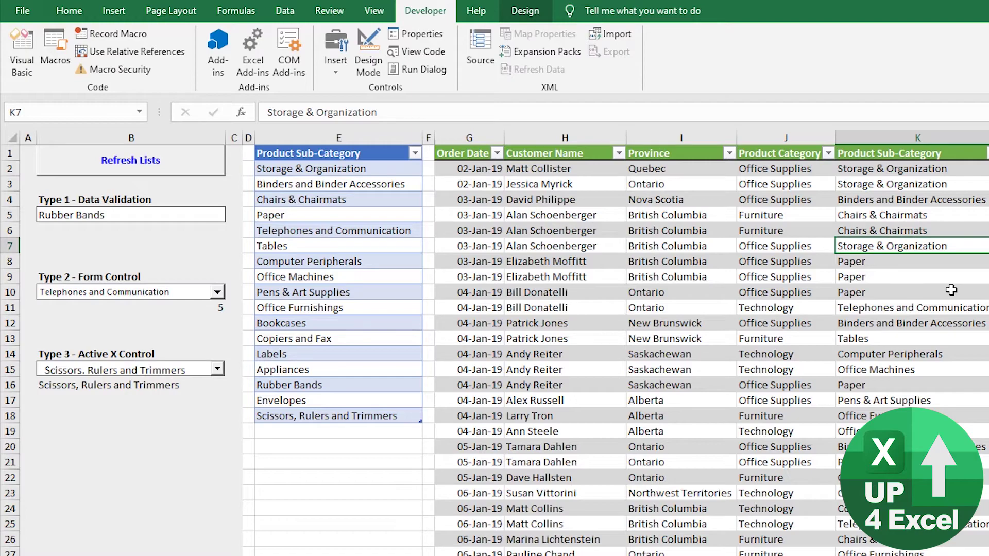
Enter Up4Excel Product 1 and Up4Excel Product 2 below the last row of the table.
key(ctrl+Down)
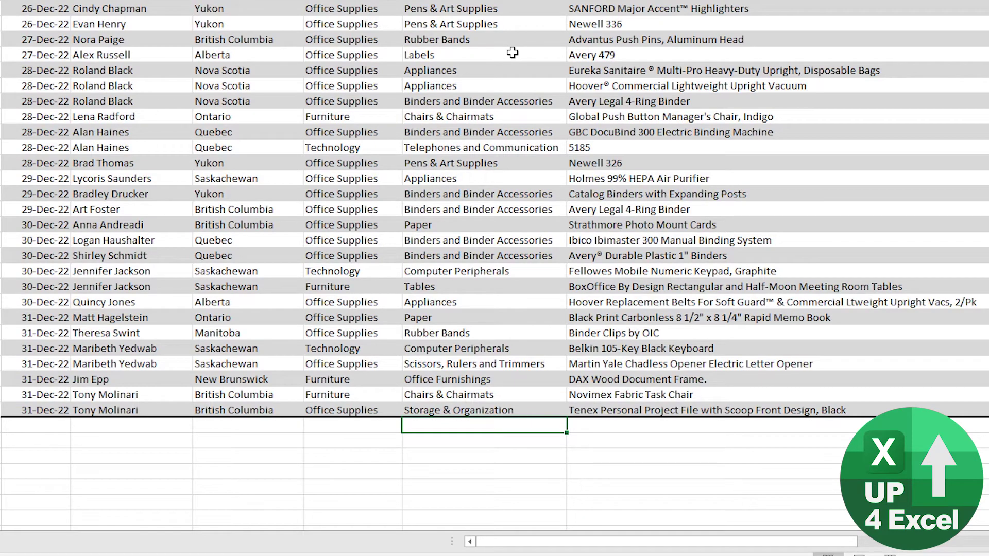
text(Up4Excel Product 1)
key(Return)
key(Up)
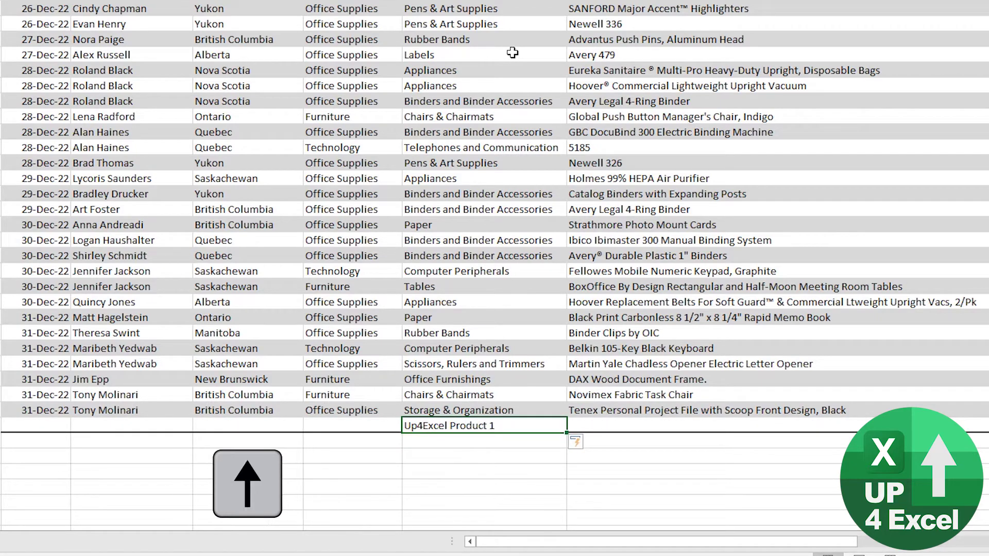
key(ctrl+c)
key(Down)
key(ctrl+v)
key(F2)
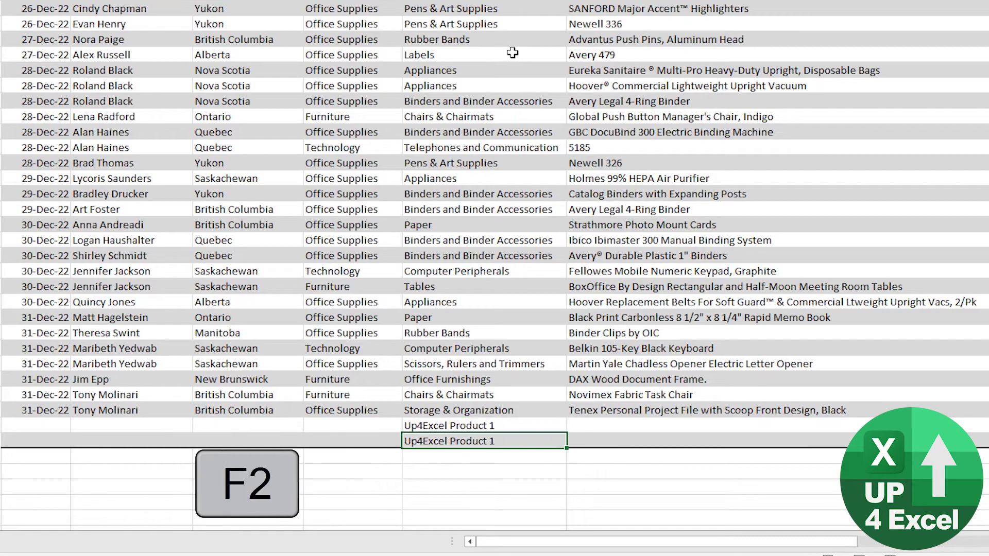
key(BackSpace)
text(2)
key(Return)
Add Up4Excel Product 3 in the next row of the Product Sub-Category column.
key(Up)
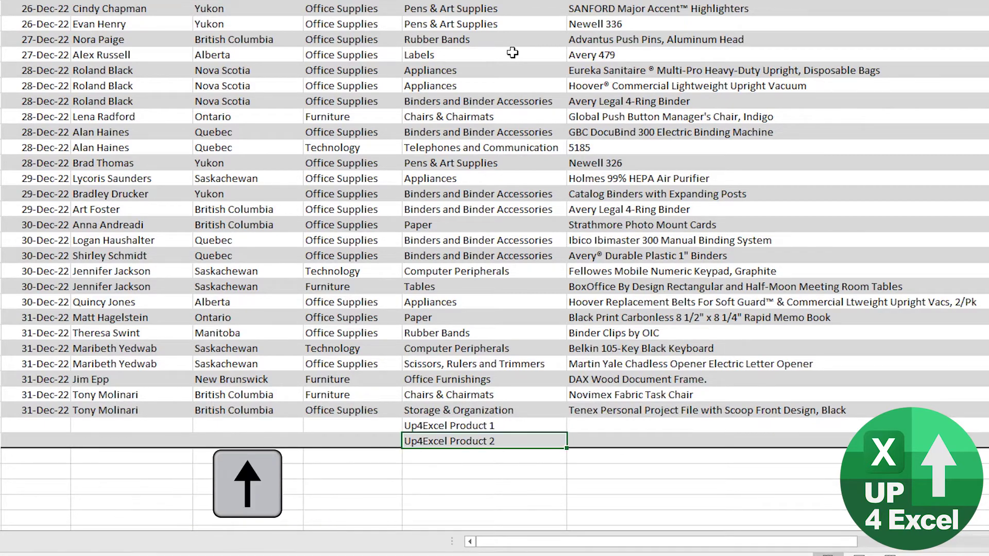
key(ctrl+c)
key(Down)
key(ctrl+v)
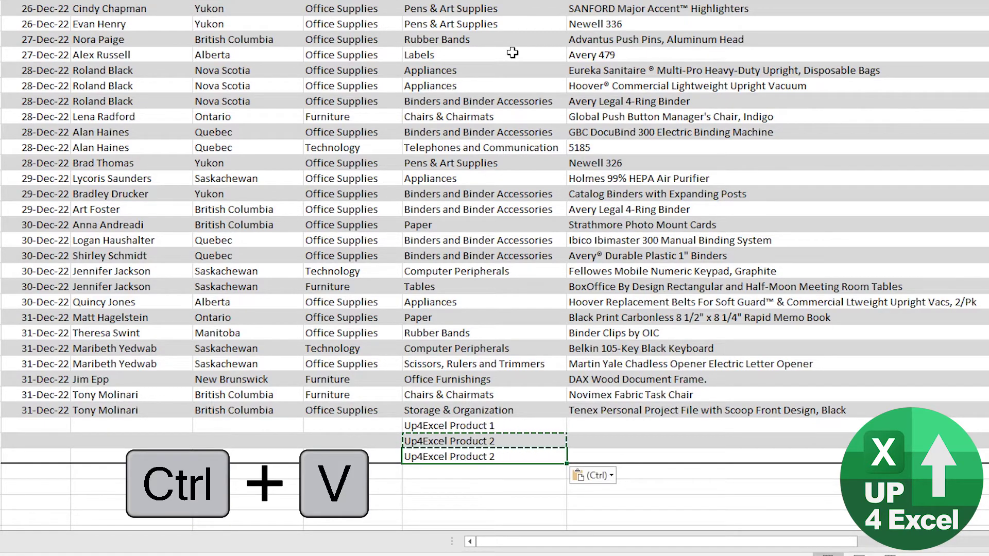
text(3)
key(Return)
key(Up)
Add Up4Excel Product 4 in the next row and return to the top of the sheet.
key(Up)
key(ctrl+c)
key(Down)
key(ctrl+v)
key(F2)
key(BackSpace)
text(3)
key(Return)
key(Up)
key(ctrl+c)
key(Down)
key(ctrl+v)
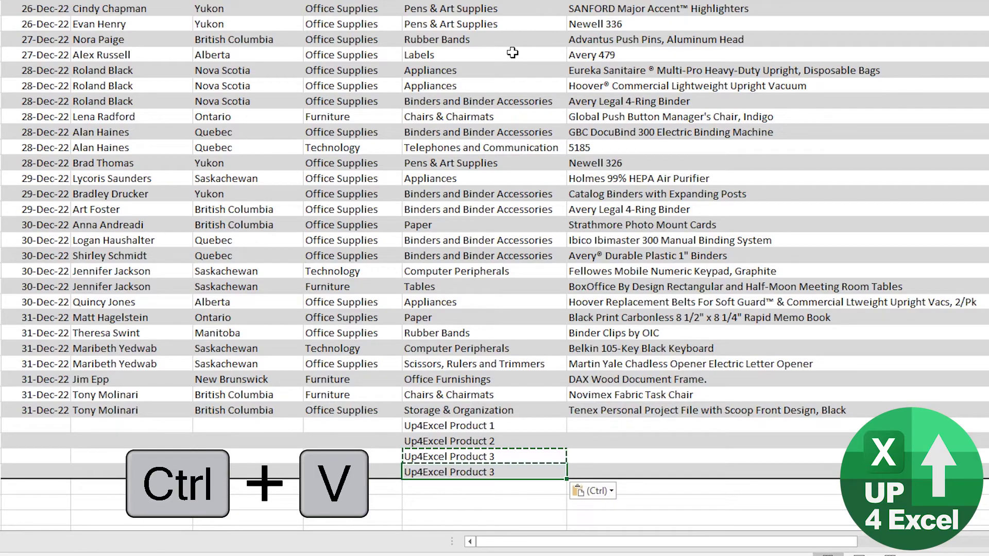
key(F2)
key(BackSpace)
text(4)
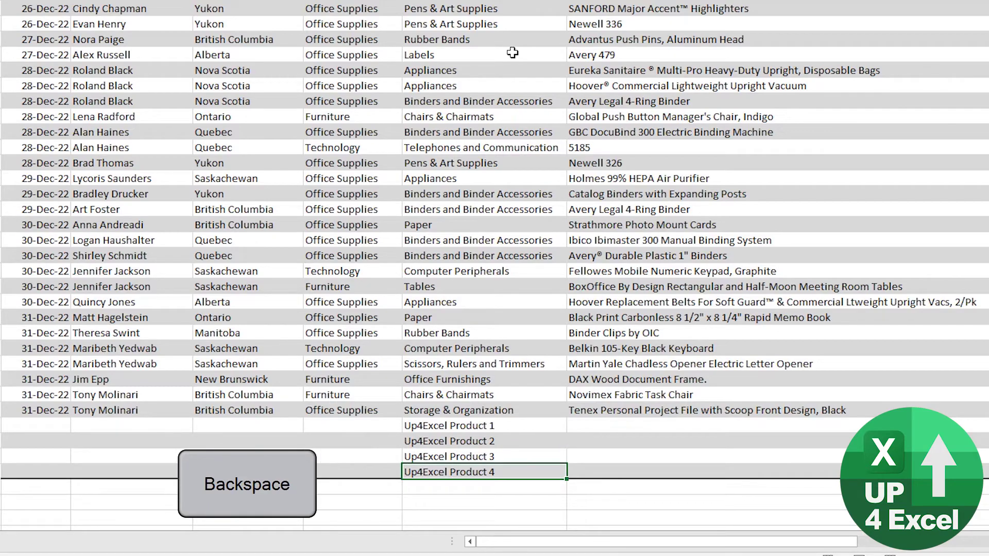
key(Return)
key(Up)
key(ctrl+Home)
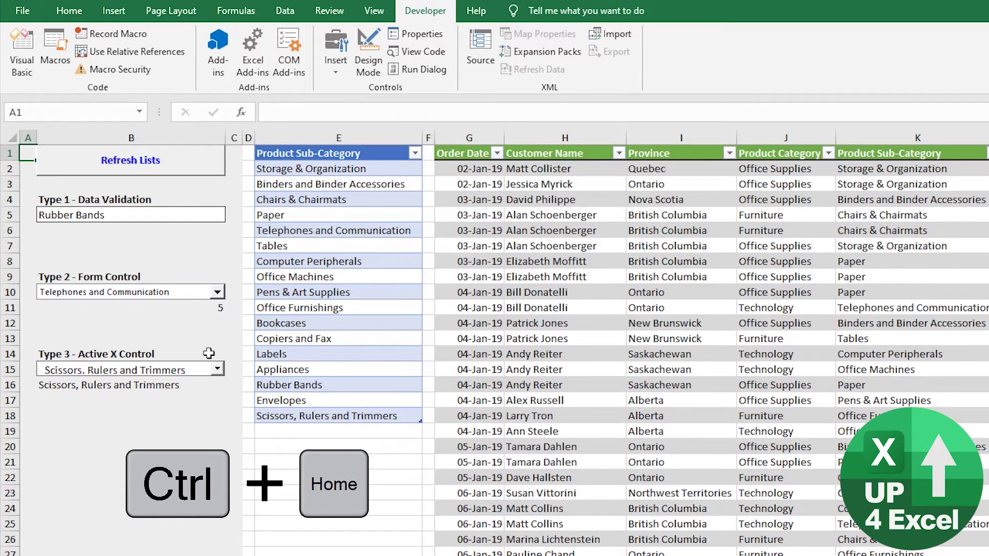
Pick Tables in the ActiveX combo box, then run Refresh Lists to rebuild the sub-category list.
click(217, 369)
scroll(213, 471, up, 3)
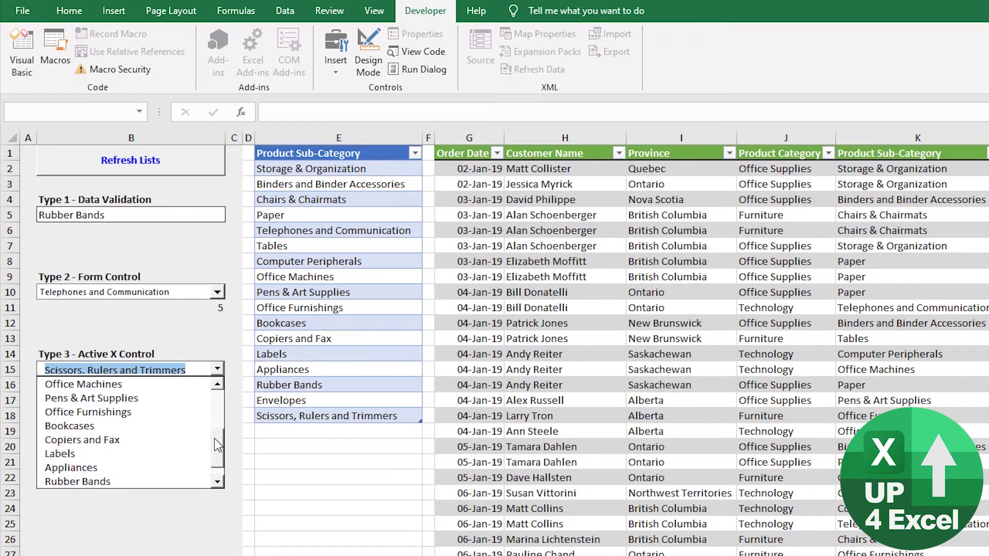
scroll(211, 476, down, 3)
scroll(209, 464, up, 3)
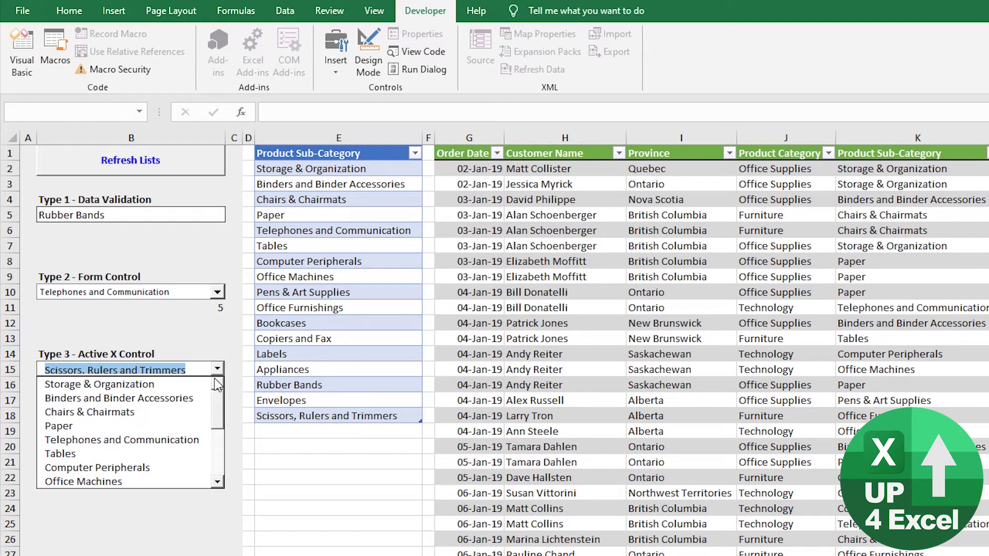
click(155, 453)
click(154, 462)
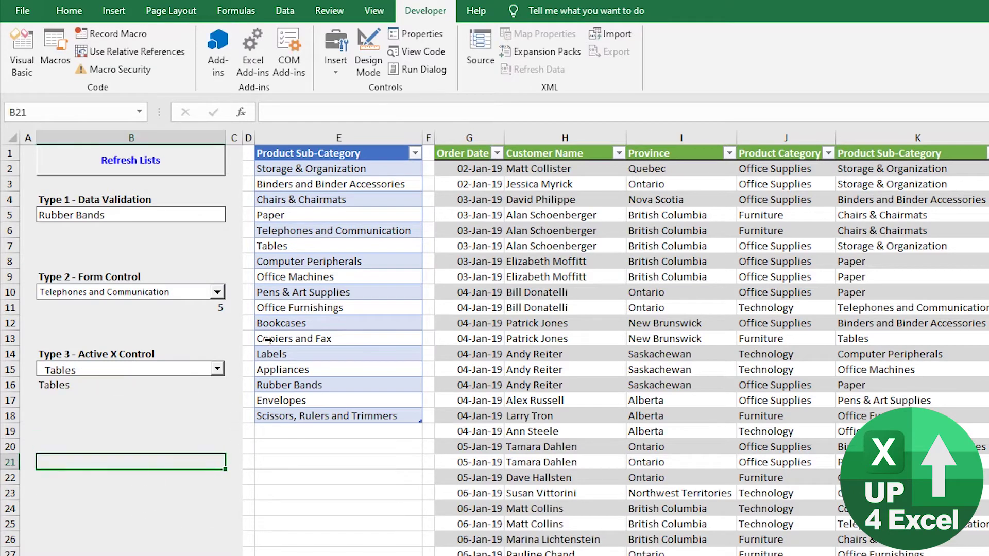
click(189, 170)
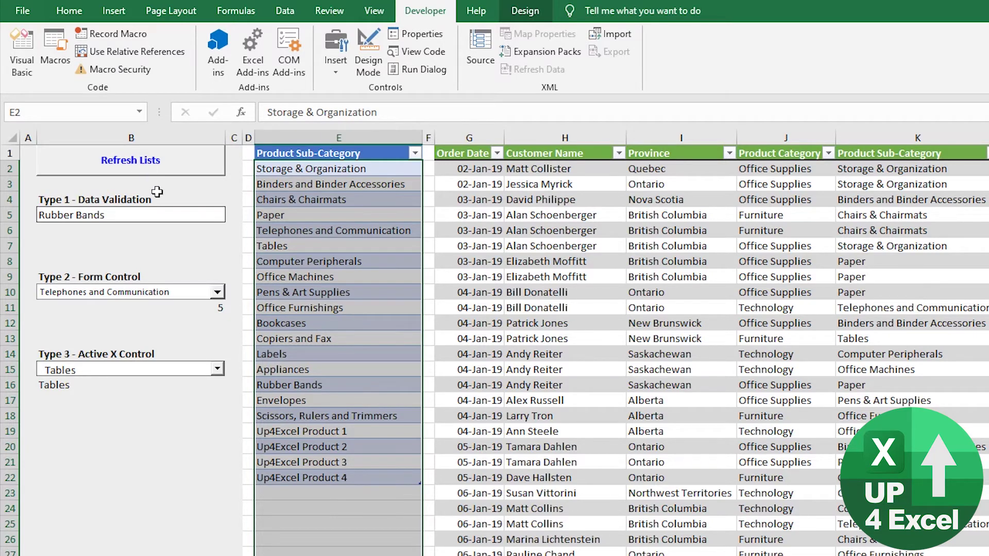
Choose Up4Excel Product 3 in the B5 validation list, the Form Control and the ActiveX combo box.
click(178, 214)
click(232, 217)
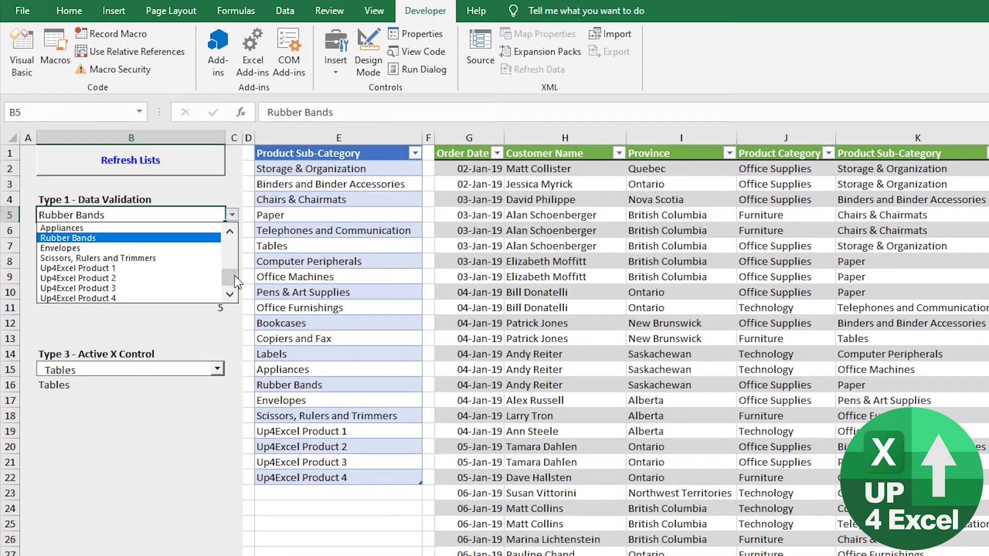
click(167, 288)
click(217, 292)
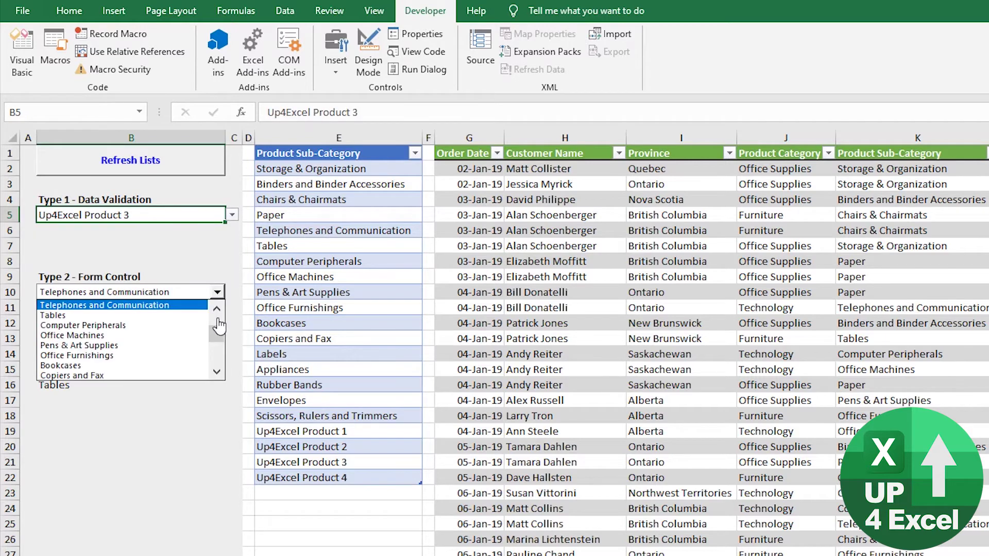
scroll(216, 335, down, 5)
click(184, 367)
click(217, 369)
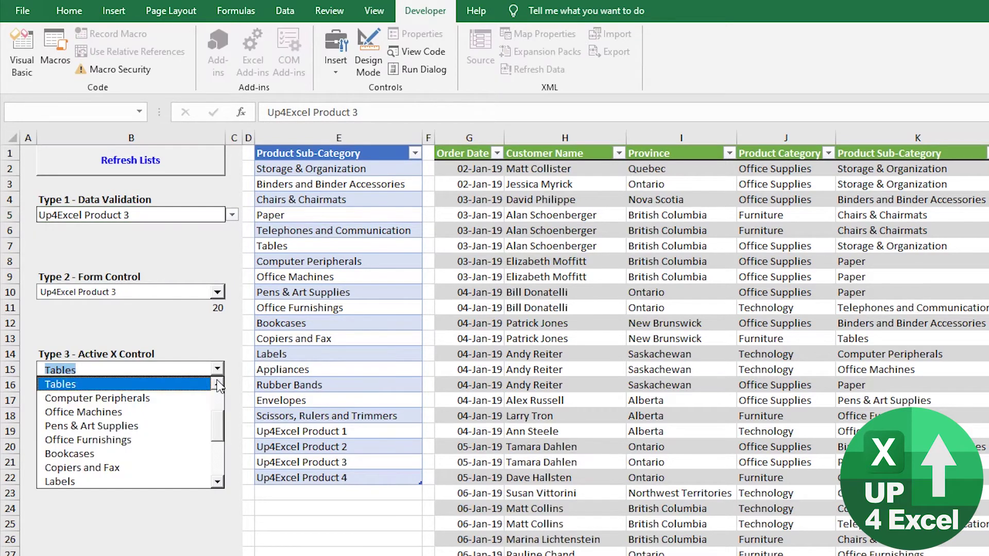
scroll(194, 464, down, 3)
click(194, 468)
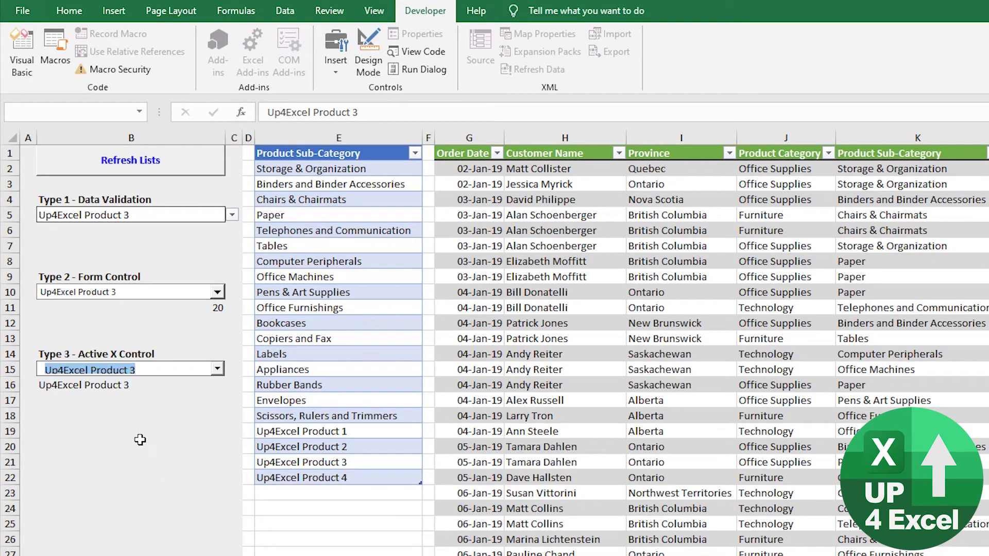
click(139, 443)
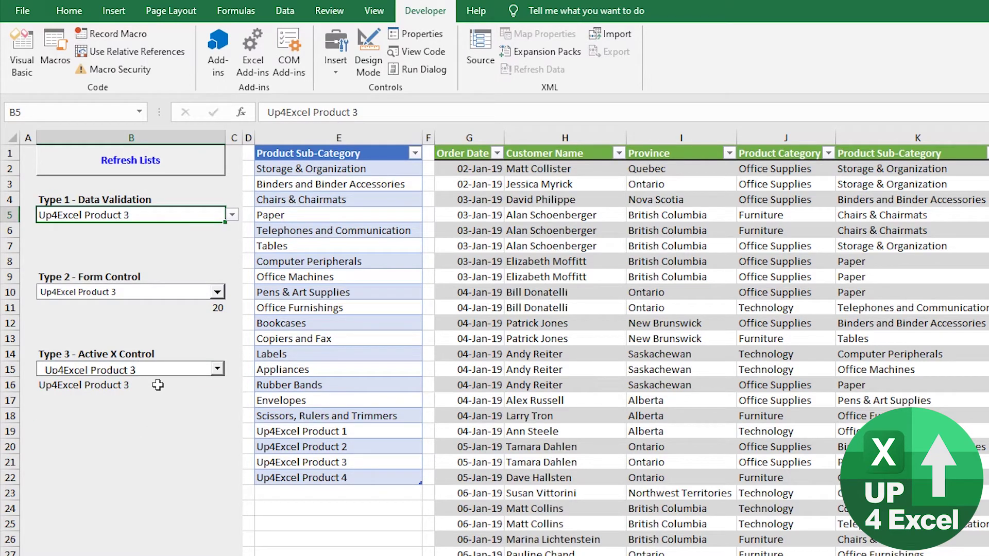
click(890, 154)
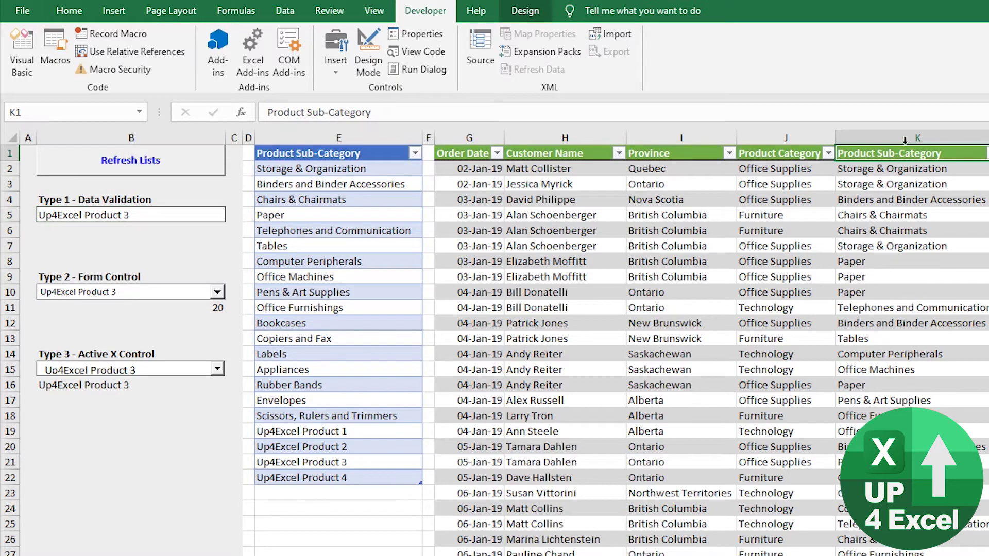
click(906, 277)
click(906, 400)
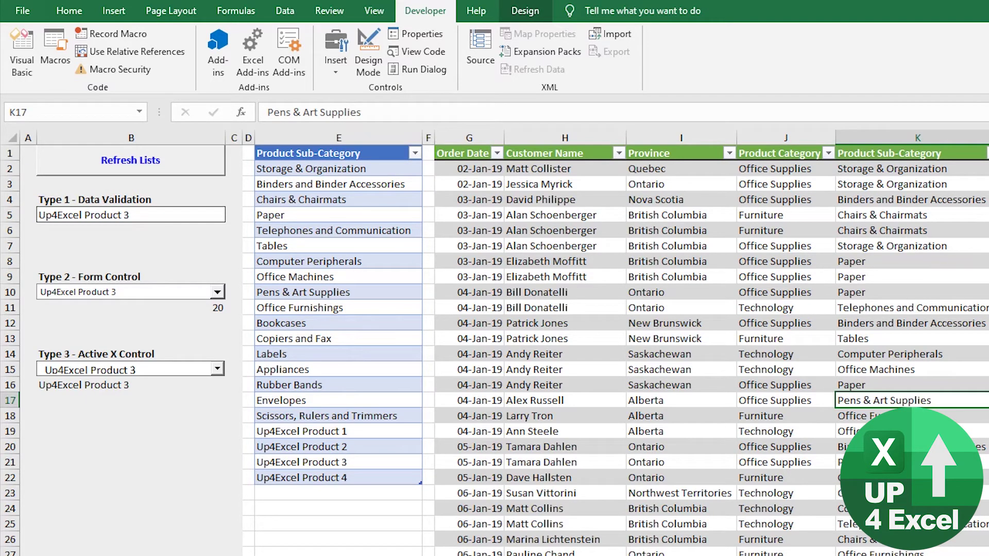
click(333, 281)
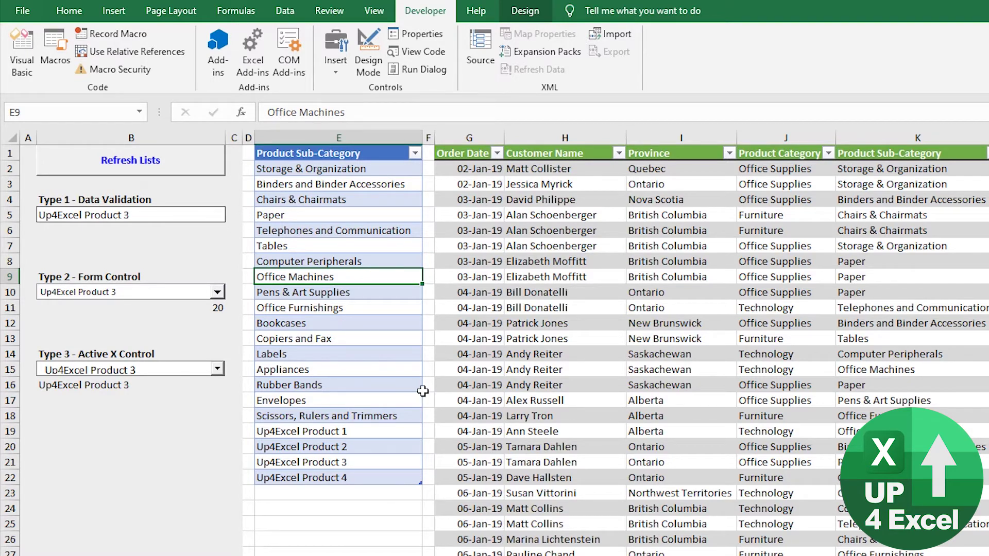
click(184, 168)
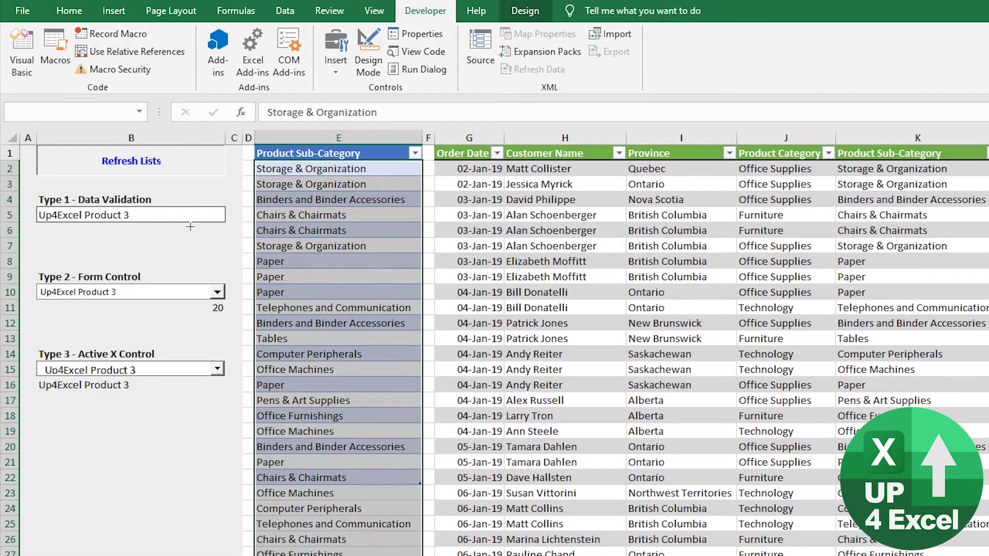
click(160, 413)
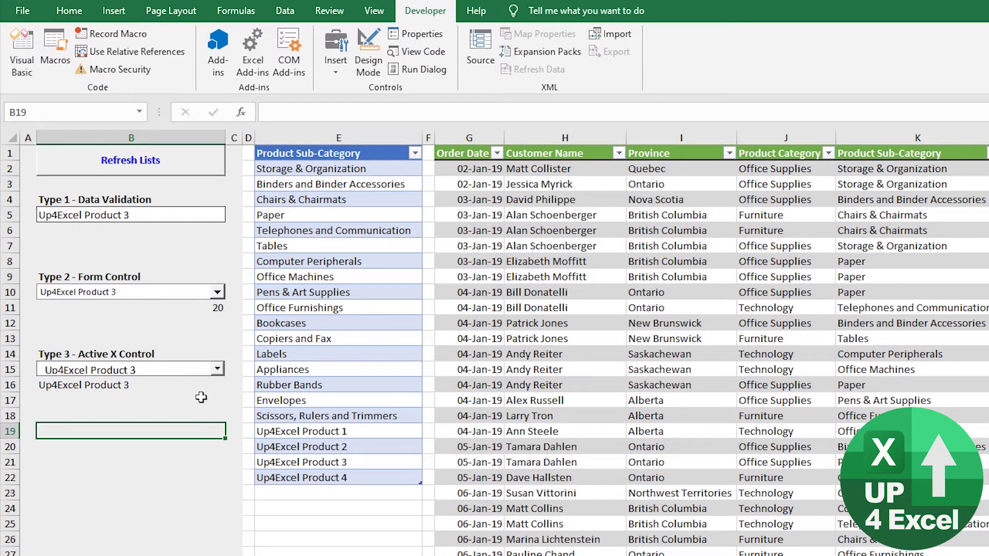
click(102, 164)
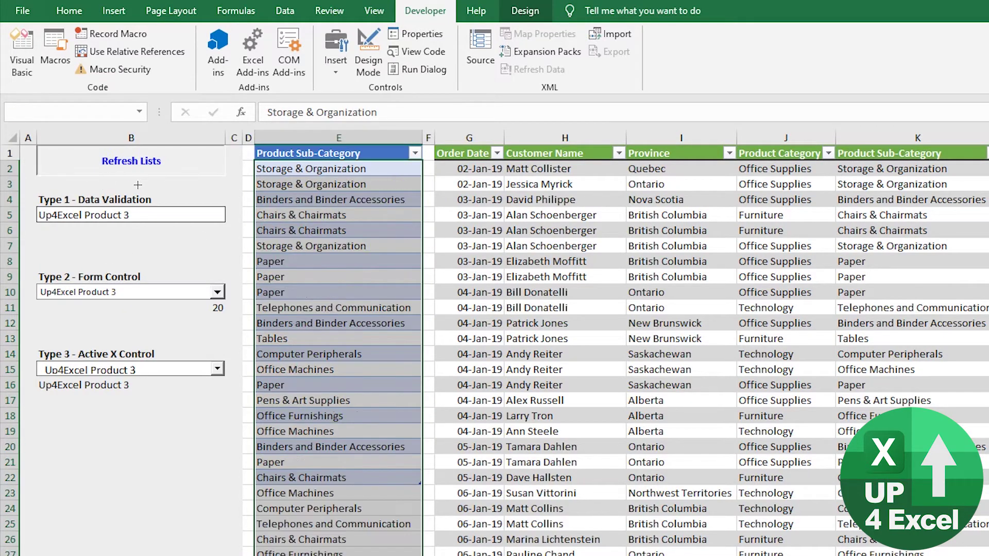
click(132, 401)
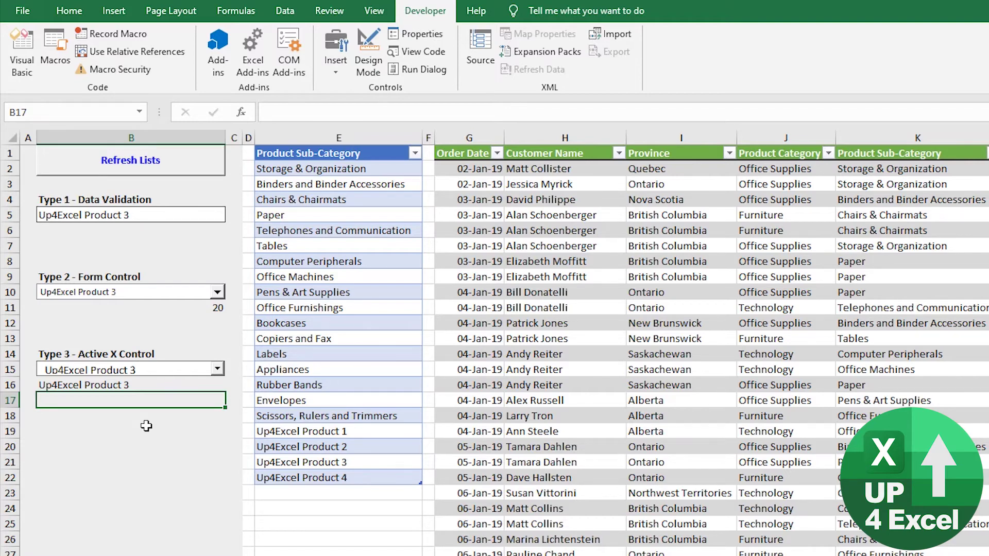
Open Macro2's code from the Refresh Lists button and copy its four statements.
right_click(137, 174)
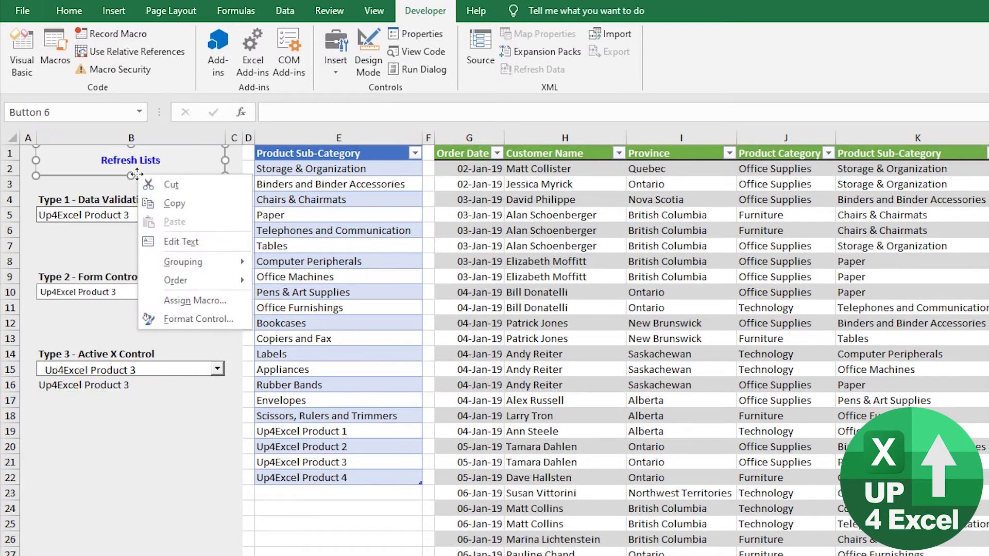
click(196, 301)
click(293, 204)
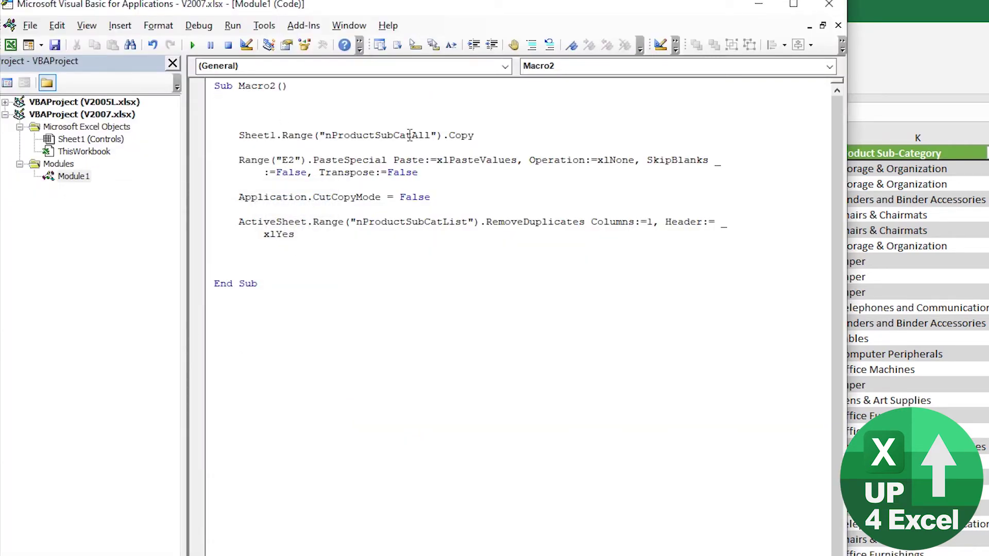
drag(206, 135, 206, 246)
key(ctrl+c)
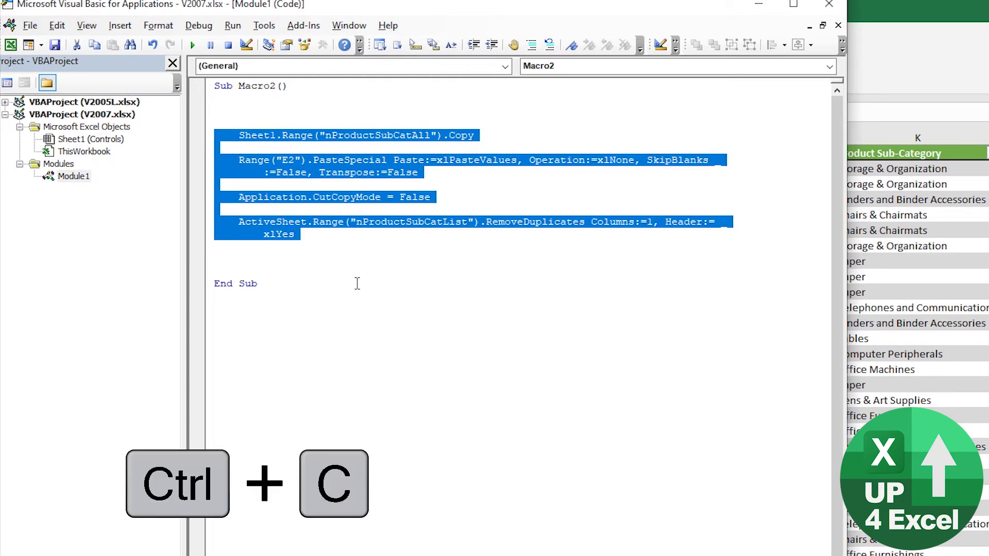
Create a Worksheet_Change event procedure in the Controls sheet's (Sheet1) code.
double_click(96, 140)
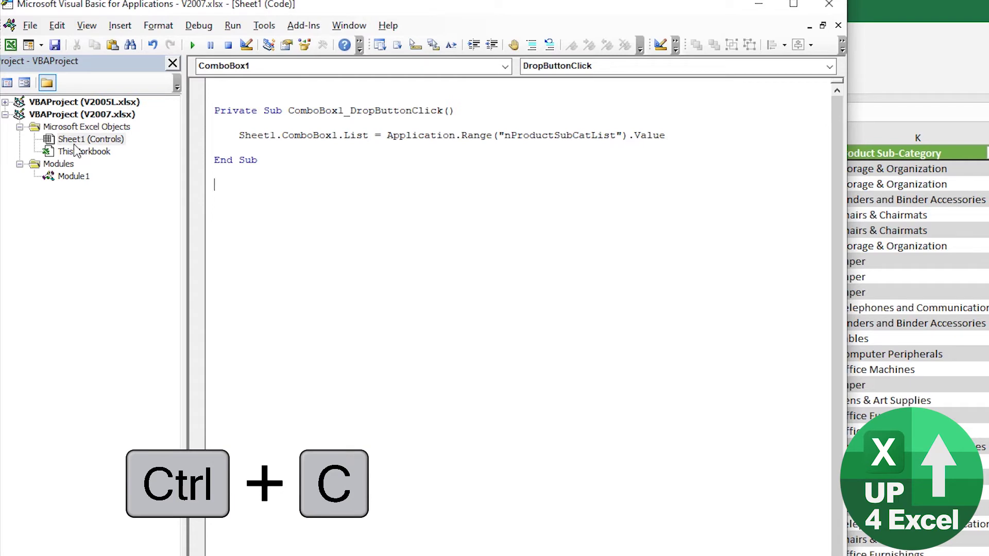
click(504, 67)
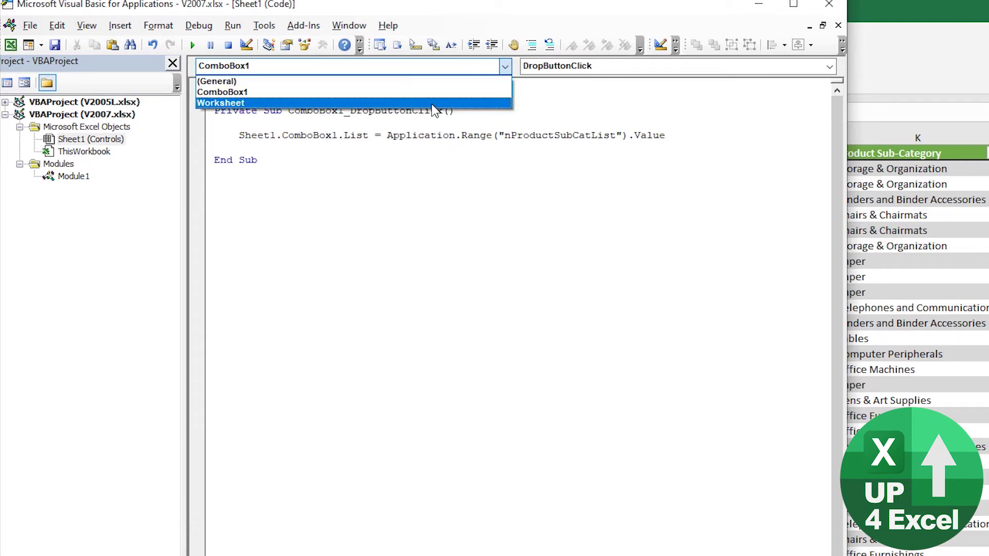
click(435, 106)
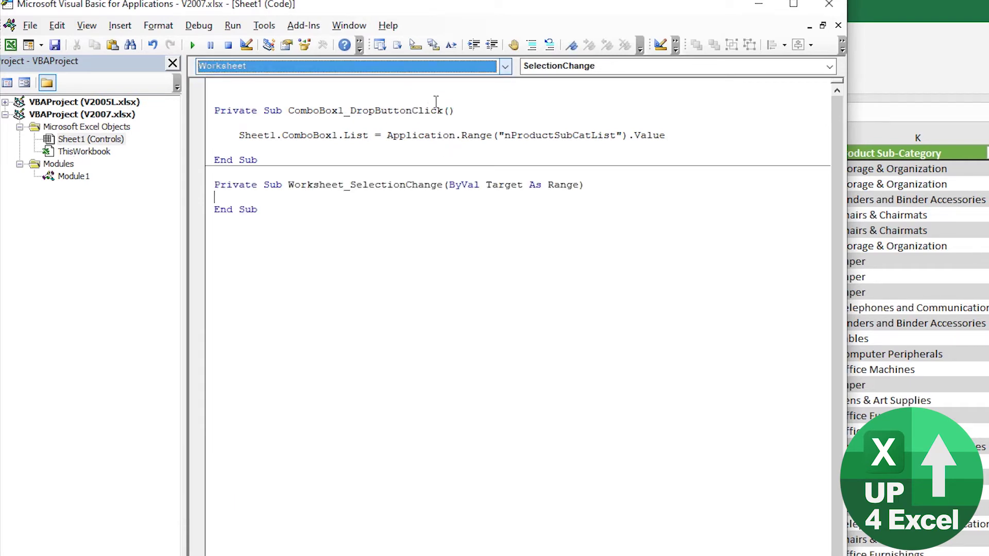
click(829, 67)
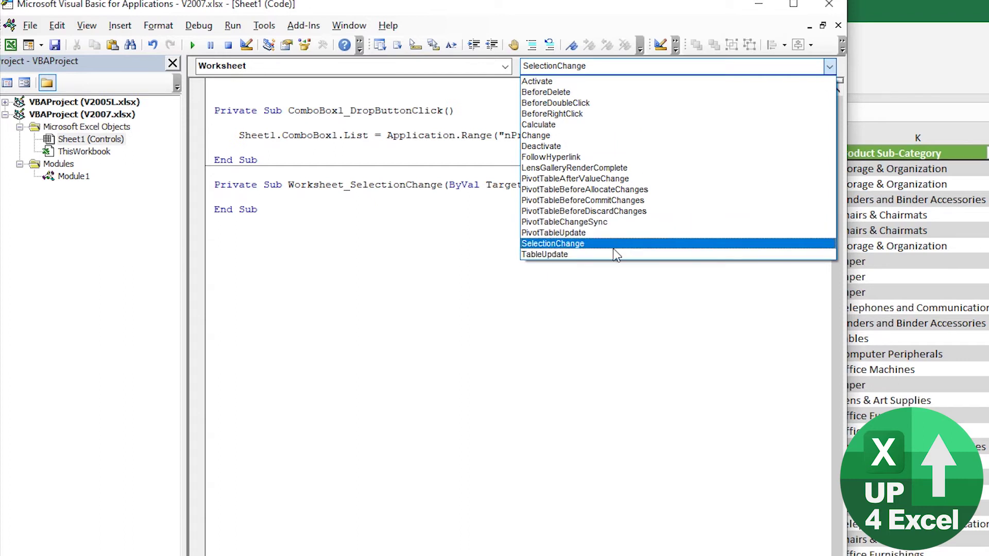
click(594, 138)
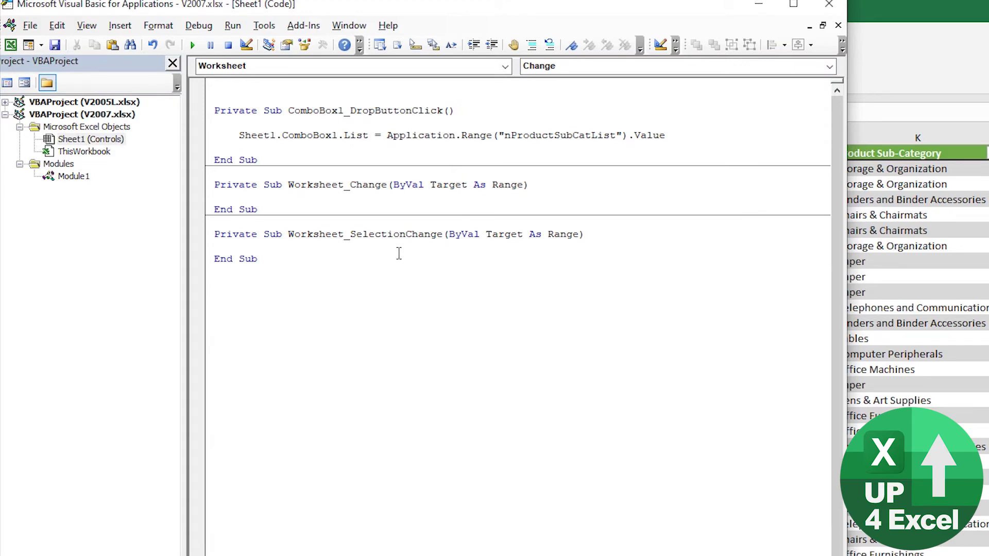
Paste the copied list-refresh statements into Worksheet_Change and delete the empty SelectionChange stub.
key(Return)
key(ctrl+v)
key(Down)
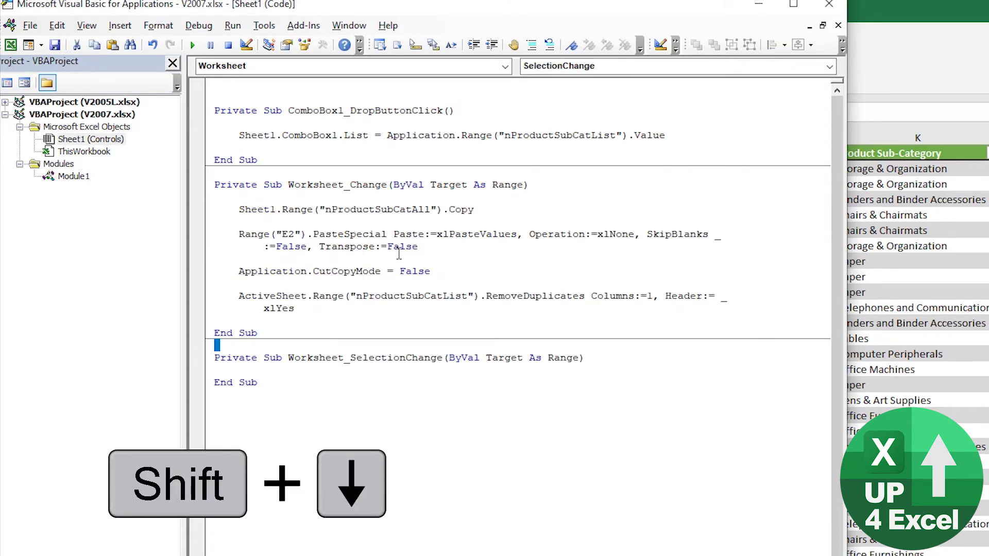
key(shift+Down)
key(shift+Down)
key(shift+Down)
key(Delete)
key(Up)
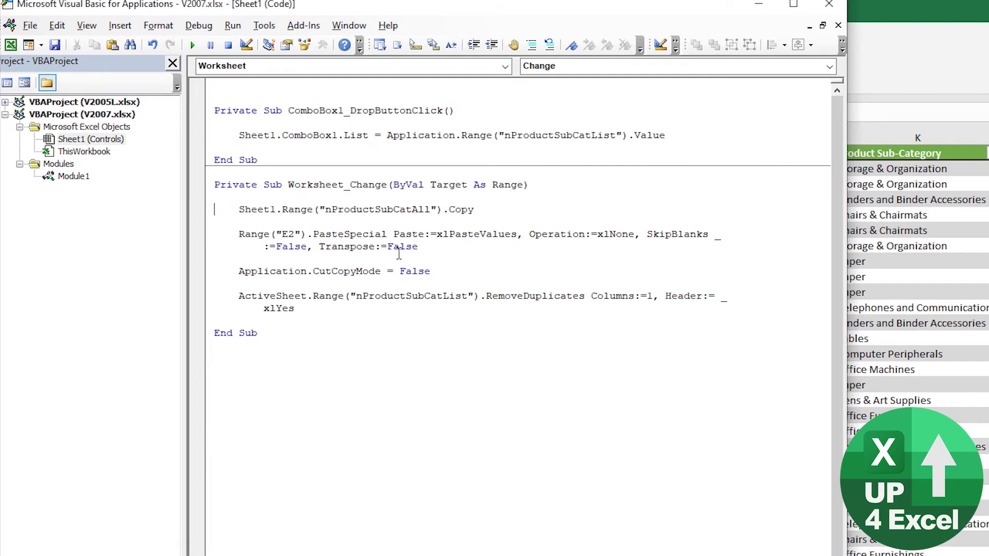
Indent the pasted statements and add an 'If Target.Column = 11 Then' line above them.
key(Return)
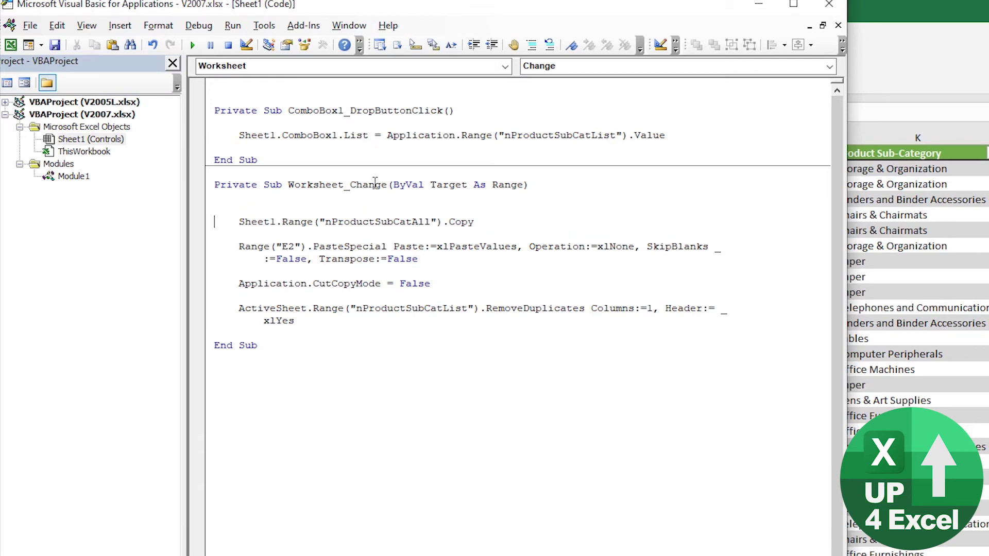
key(shift+Down)
key(shift+Down)
key(shift+Down)
key(shift+Down)
key(shift+Down)
key(shift+Down)
key(shift+Down)
key(shift+Down)
key(shift+Down)
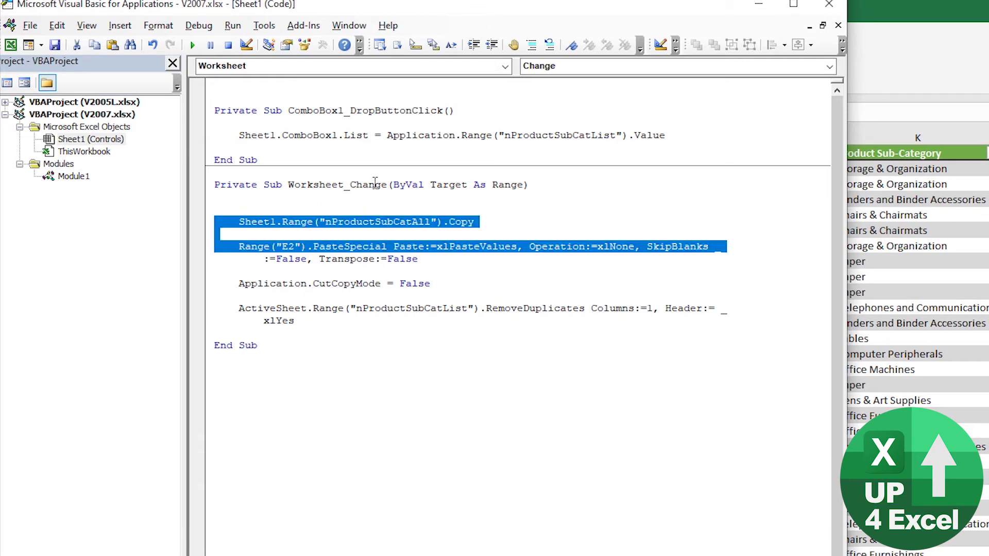
key(Tab)
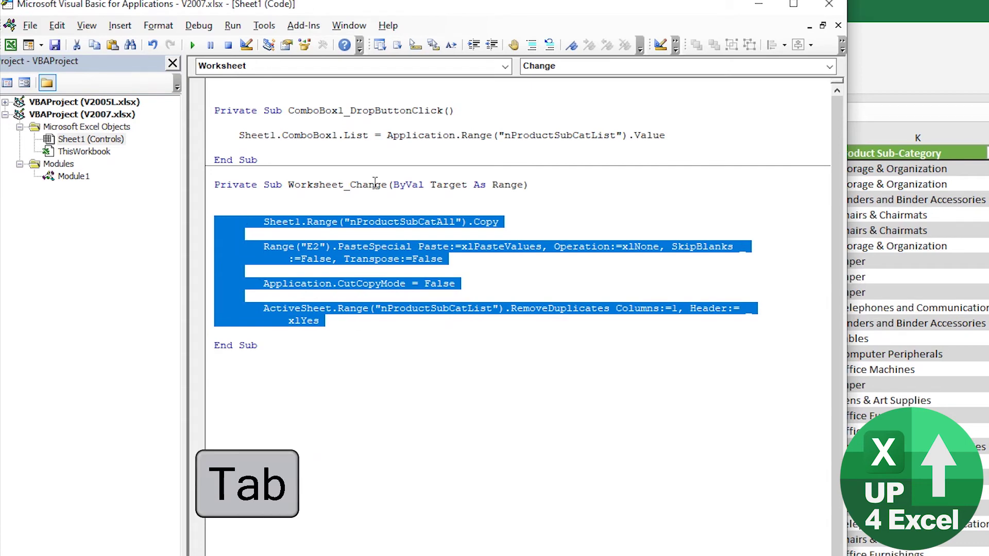
key(Up)
text(if)
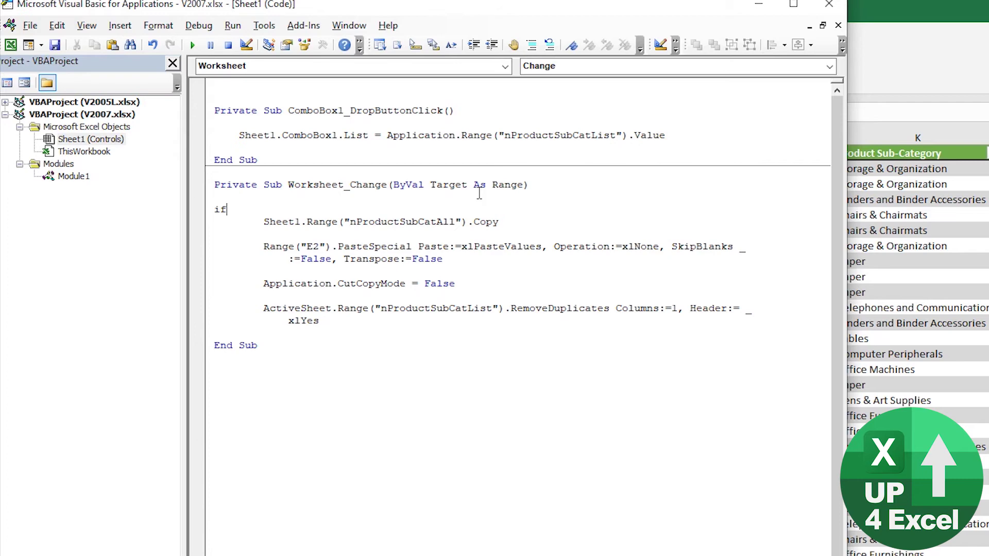
text(target.col)
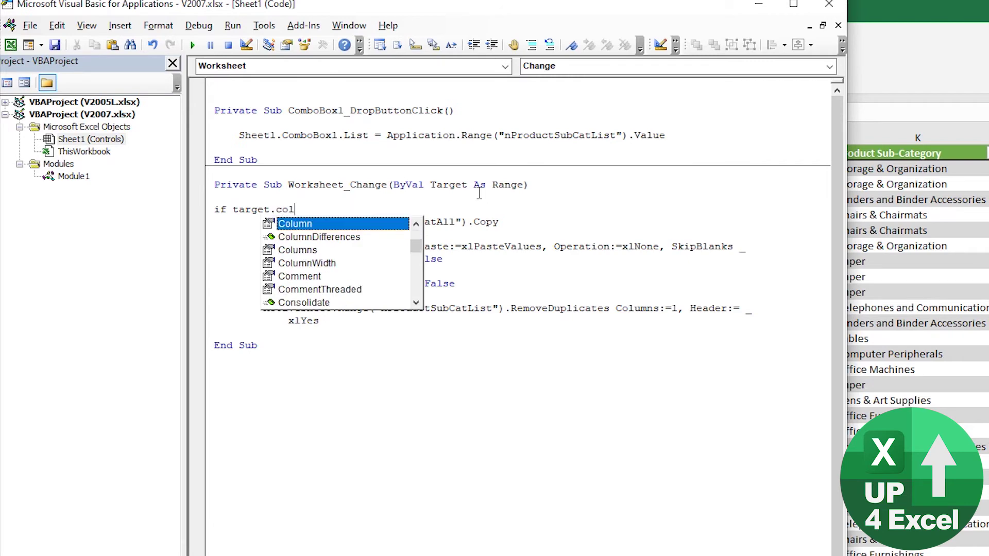
key(Tab)
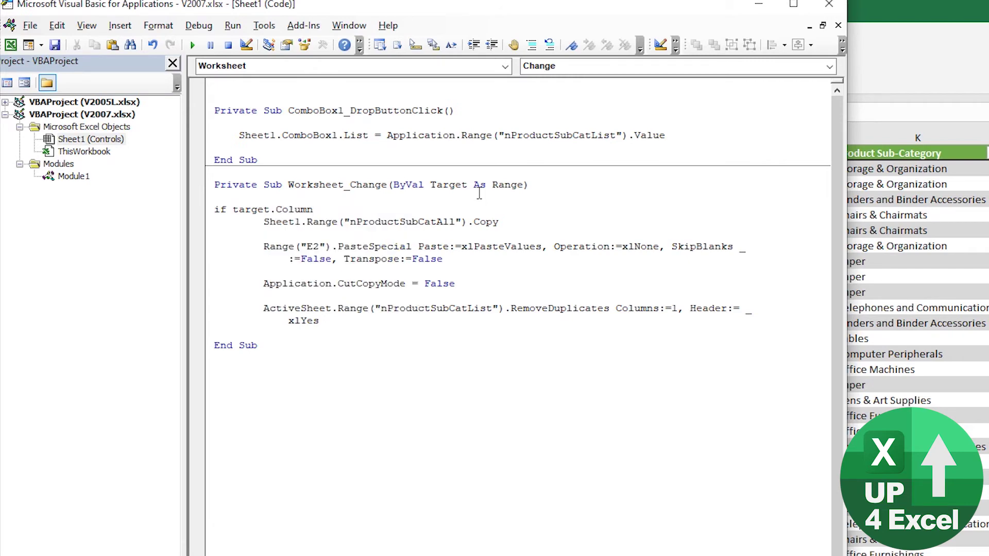
text(= 11 then)
key(Return)
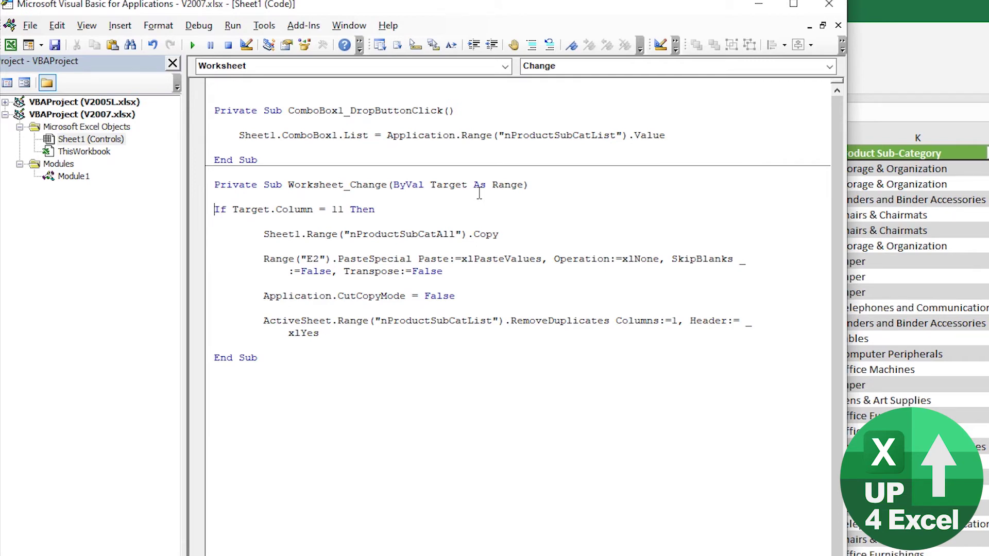
Close the condition with an End If line and begin typing Application.EnableEvents.
key(ctrl+Right)
key(ctrl+Right)
key(ctrl+Right)
key(Return)
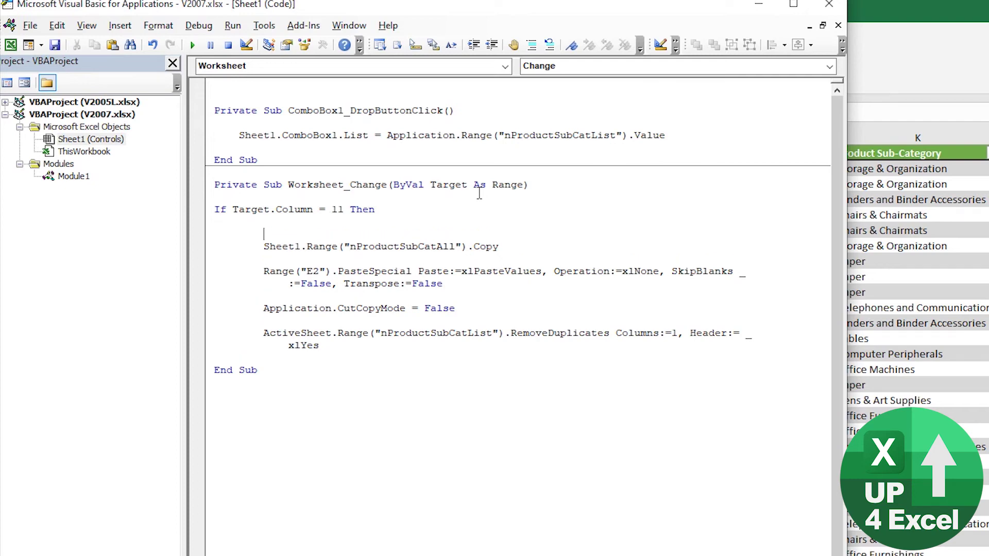
key(Down)
key(Return)
text(end if)
key(Return)
key(Return)
key(Return)
text(applica)
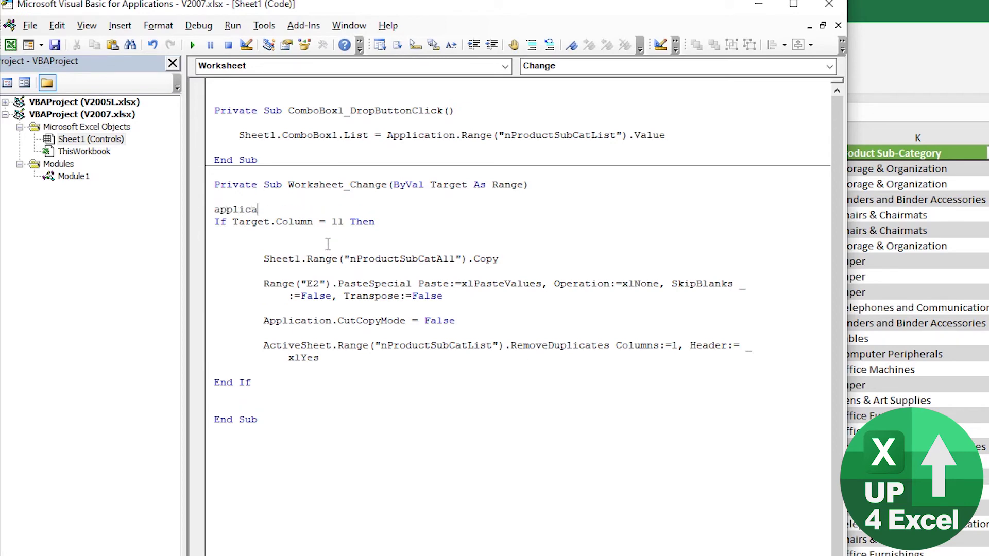
text(tion.e)
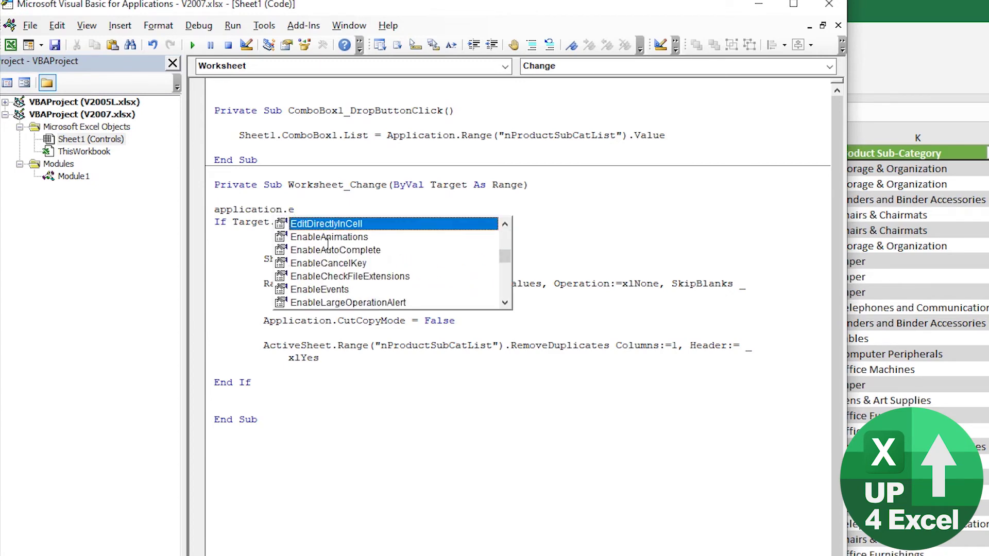
text(n)
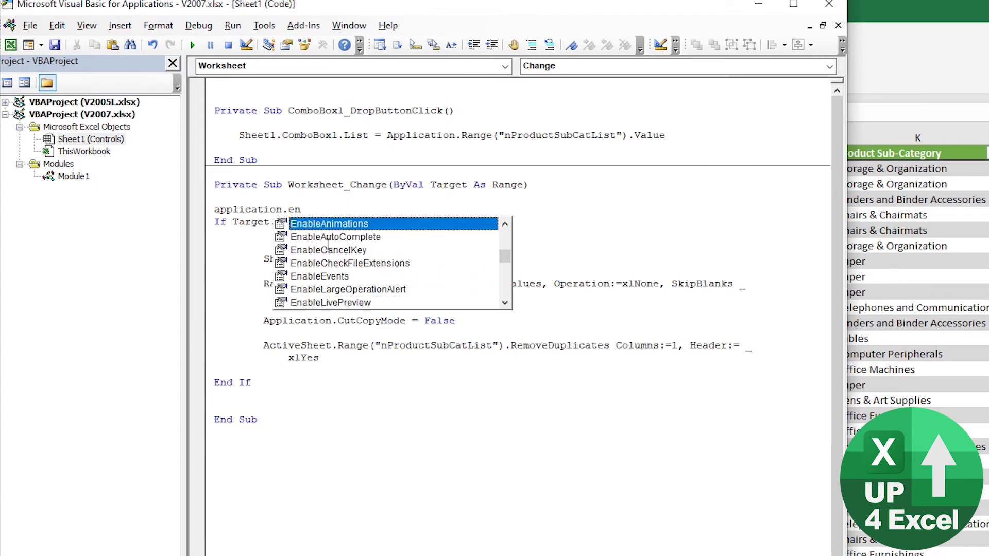
Complete the line Application.EnableEvents = False.
key(Down)
key(Down)
key(Down)
key(Down)
key(Tab)
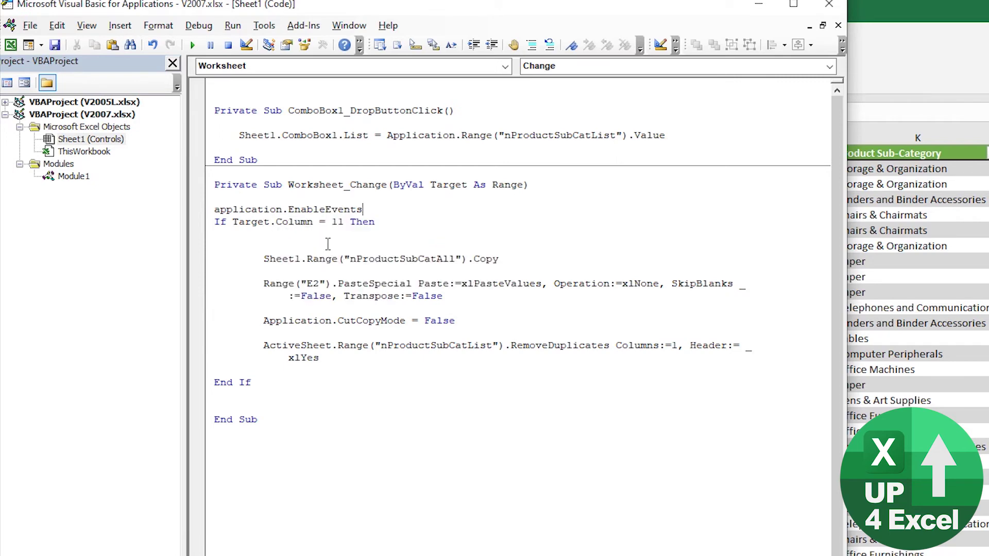
text(= False)
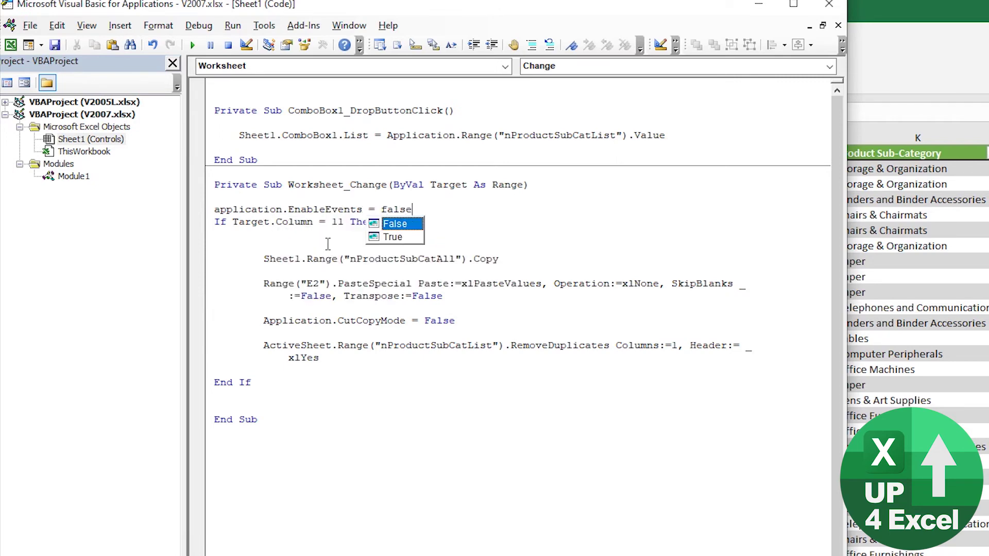
key(Tab)
key(Return)
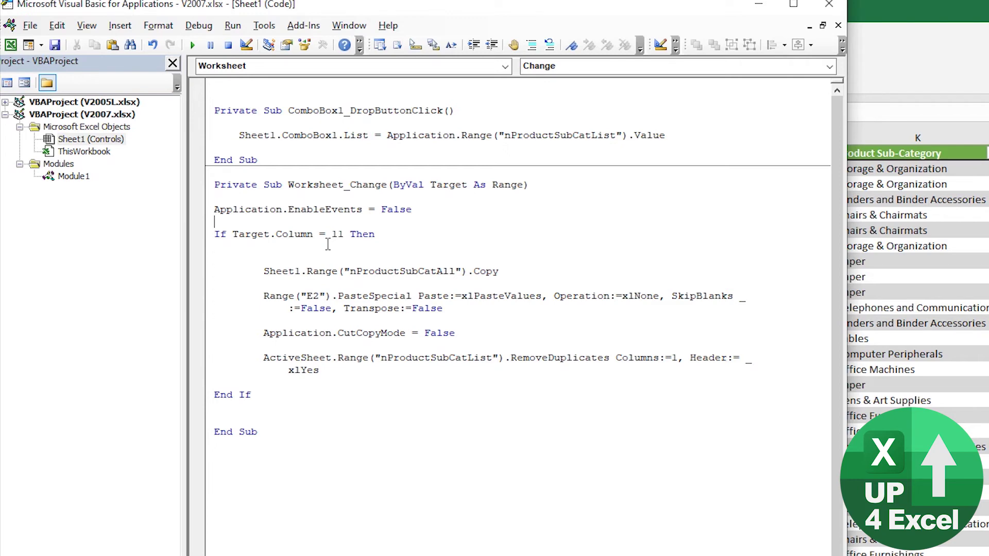
Add a copy of that line that sets Application.EnableEvents = True.
key(shift+End)
key(Down)
key(ctrl+v)
key(Return)
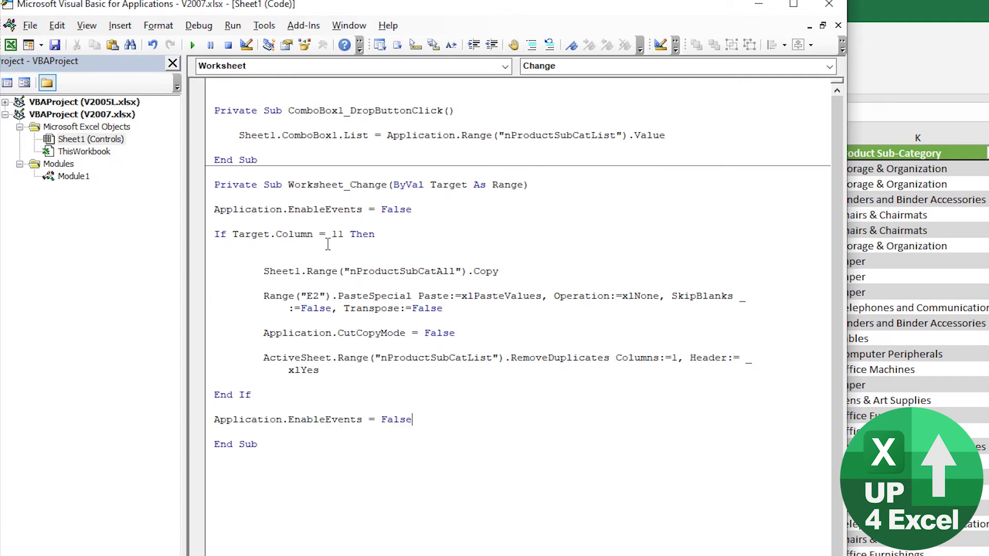
key(ctrl+shift+Left)
text(true)
key(Up)
key(Up)
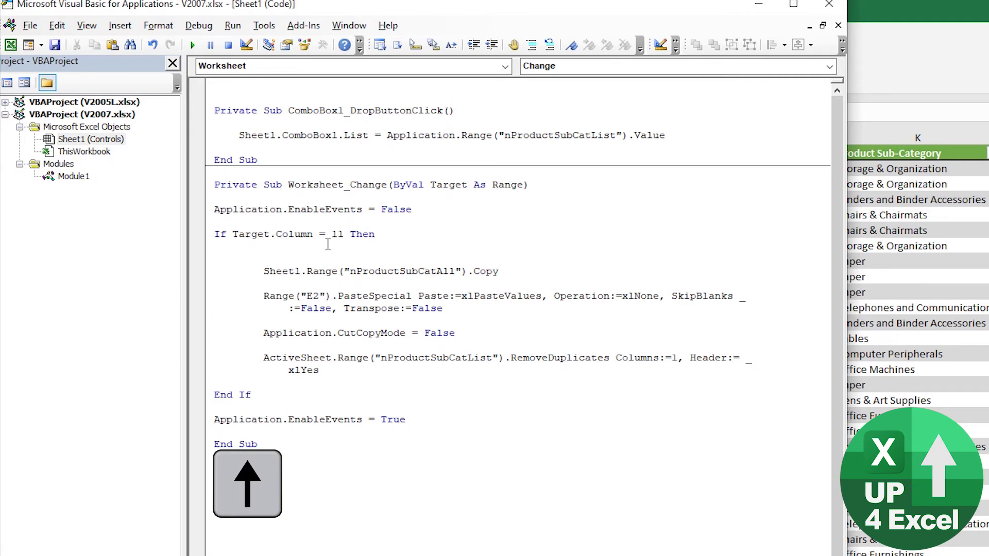
Move the EnableEvents = False line inside the If block, under the column 11 condition, and indent it.
key(ctrl+Left)
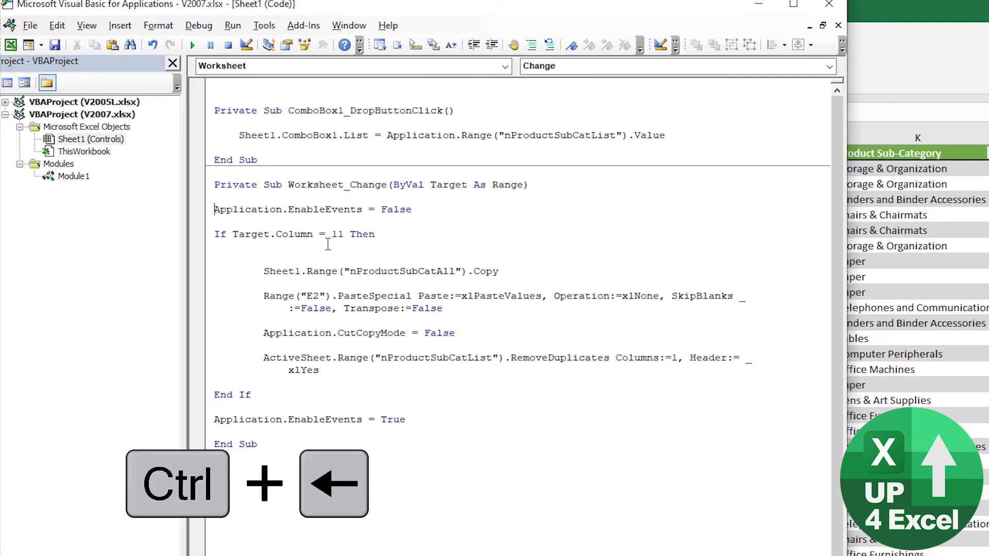
key(shift+Down)
key(ctrl+x)
key(Down)
key(Down)
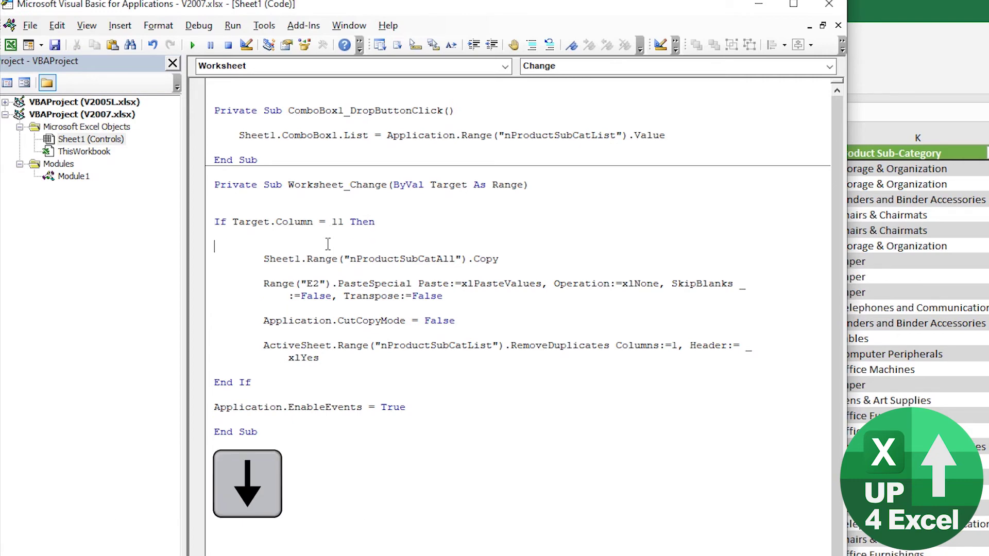
key(ctrl+v)
key(Up)
key(Tab)
key(Down)
Move the EnableEvents = True line just above End If and indent the block's lines.
key(ctrl+Left)
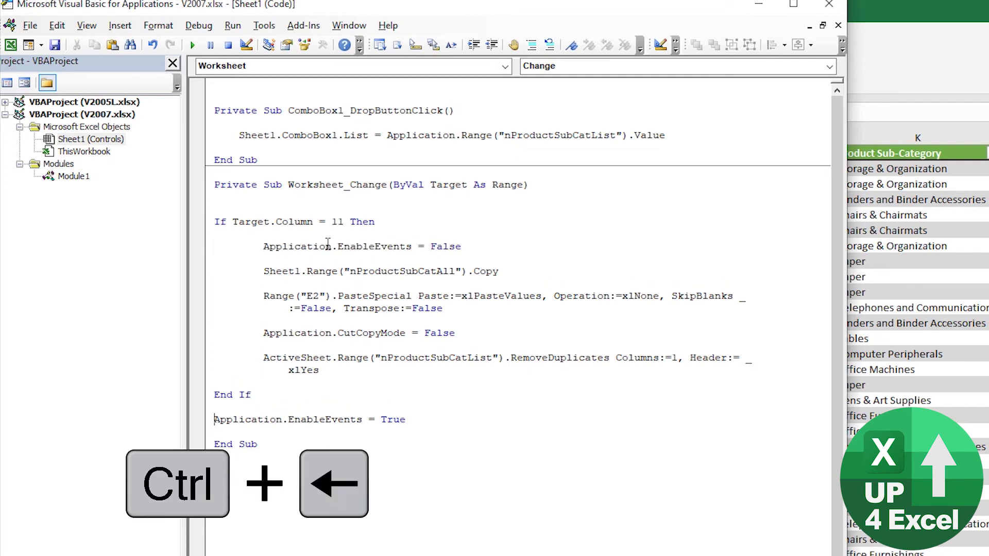
key(shift+Down)
key(ctrl+x)
key(Up)
key(Up)
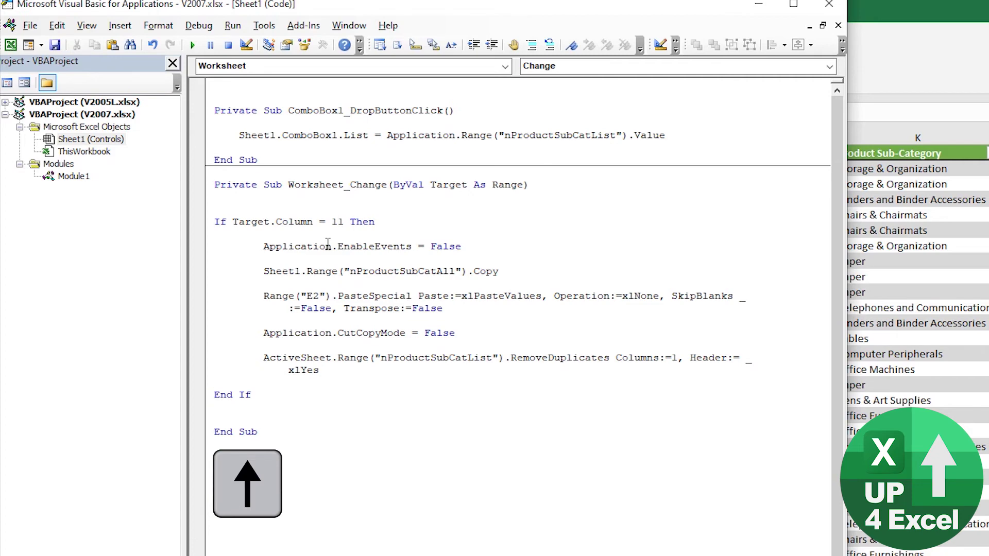
key(ctrl+v)
key(Up)
key(Tab)
key(Tab)
key(Down)
key(Tab)
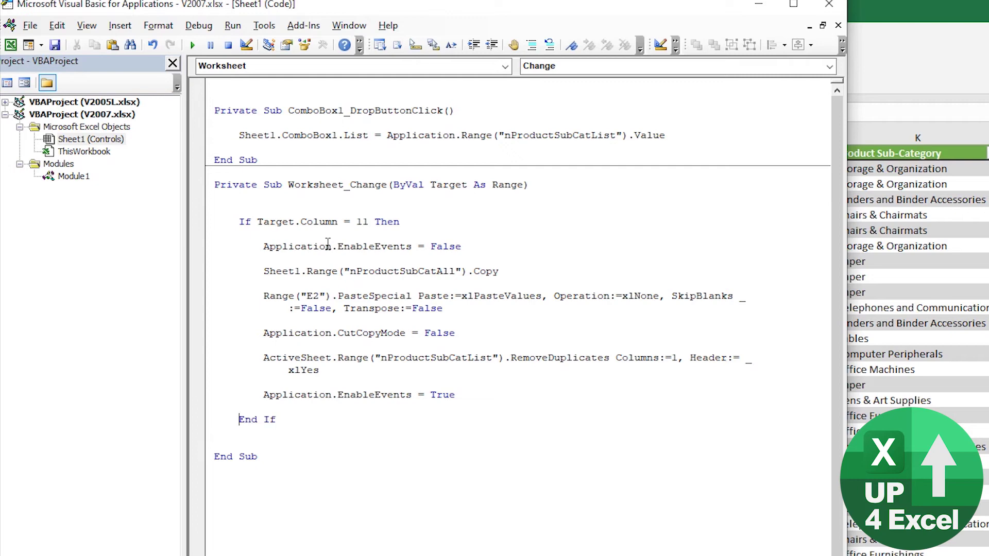
Add a Target.Select line before EnableEvents = True.
key(Return)
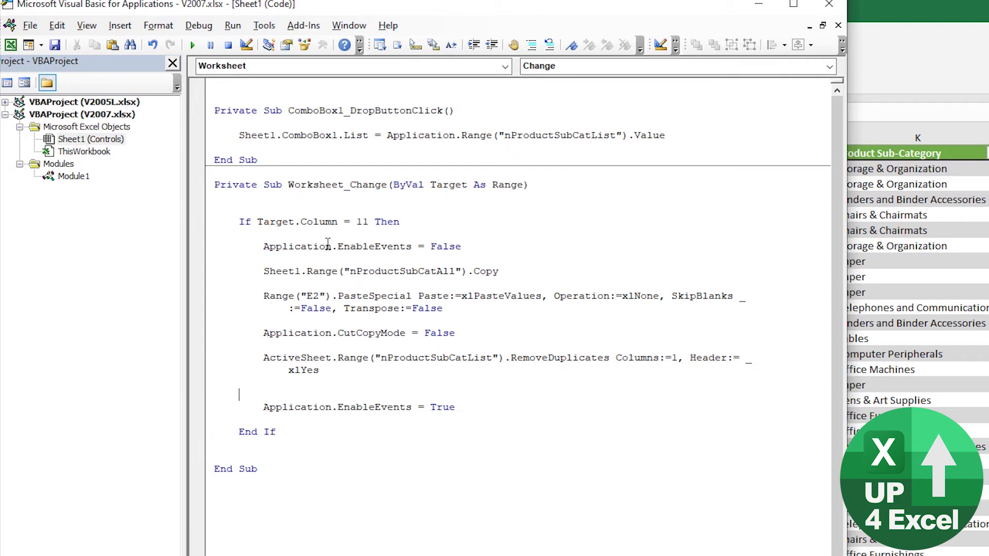
text(target.s)
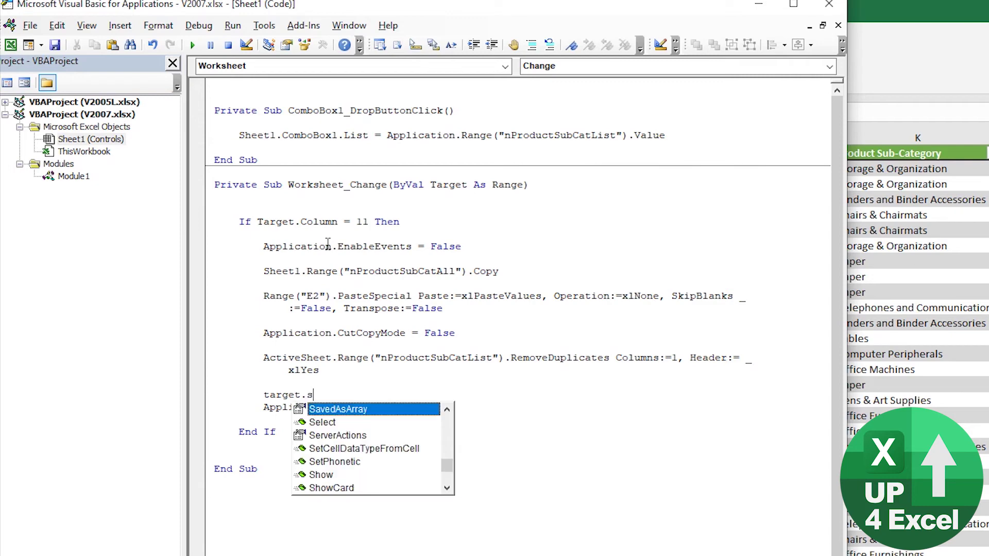
text(e)
key(Tab)
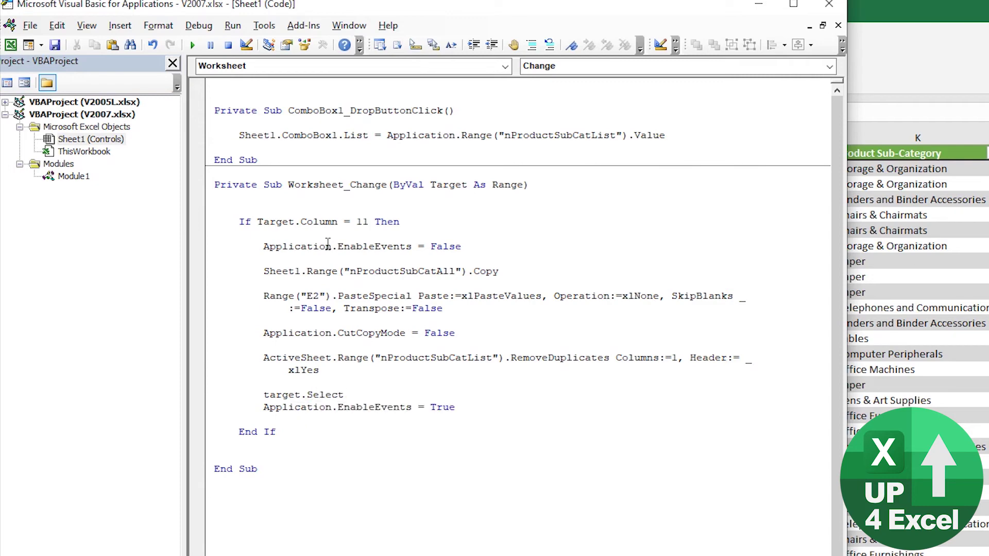
key(Return)
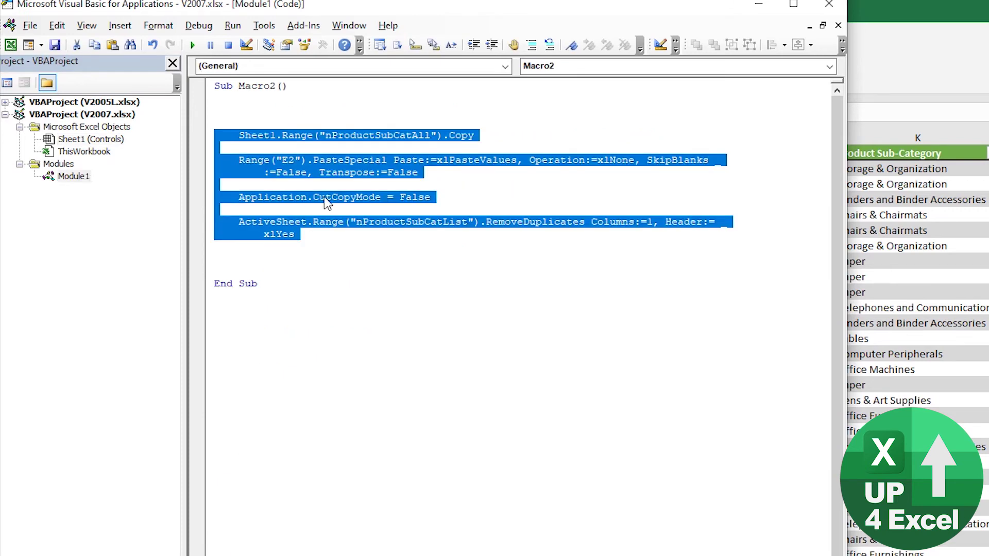
Comment out all of the old Macro2 code in Module1.
click(297, 288)
key(ctrl+a)
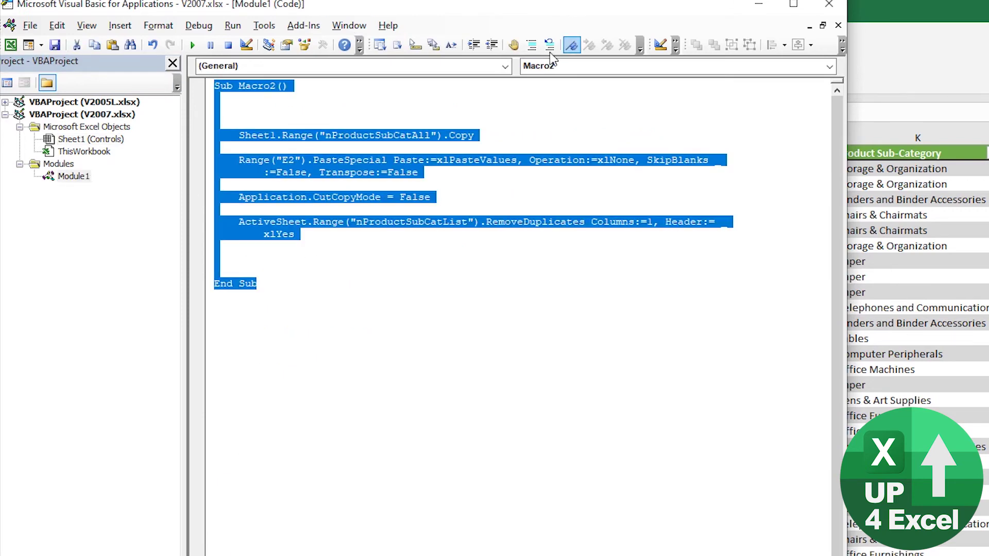
click(531, 45)
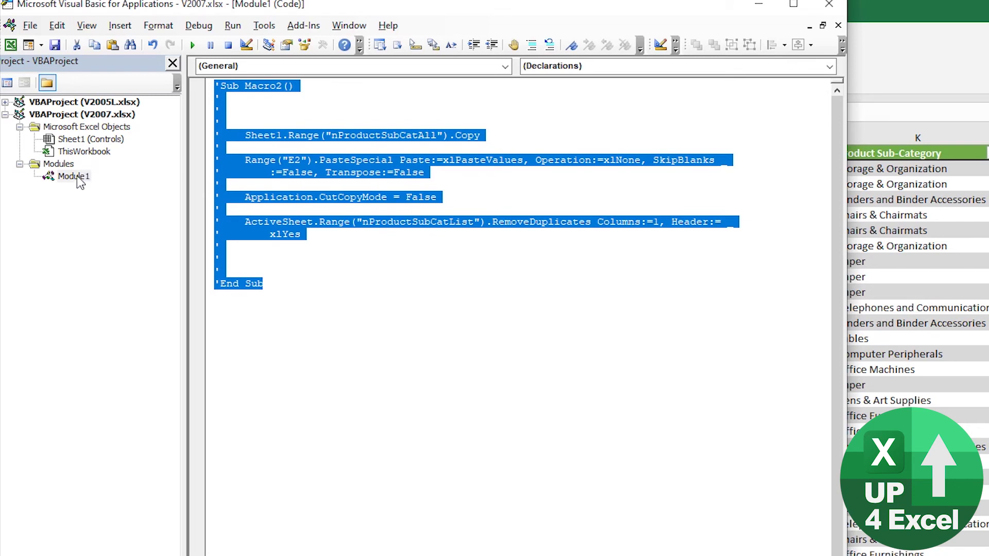
Back in Excel, pick Up4Excel Product 4 in the ActiveX dropdown.
click(890, 324)
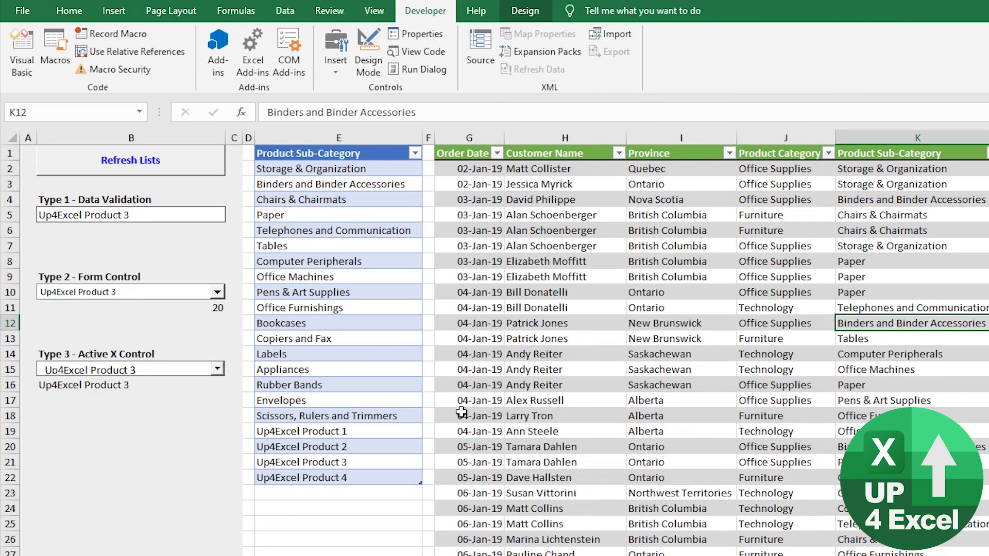
click(217, 369)
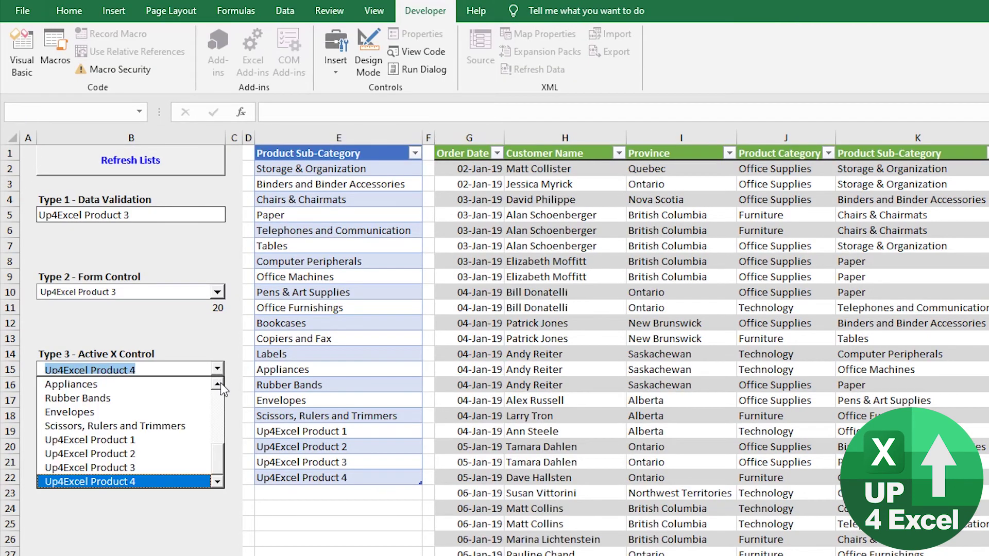
click(168, 481)
click(166, 403)
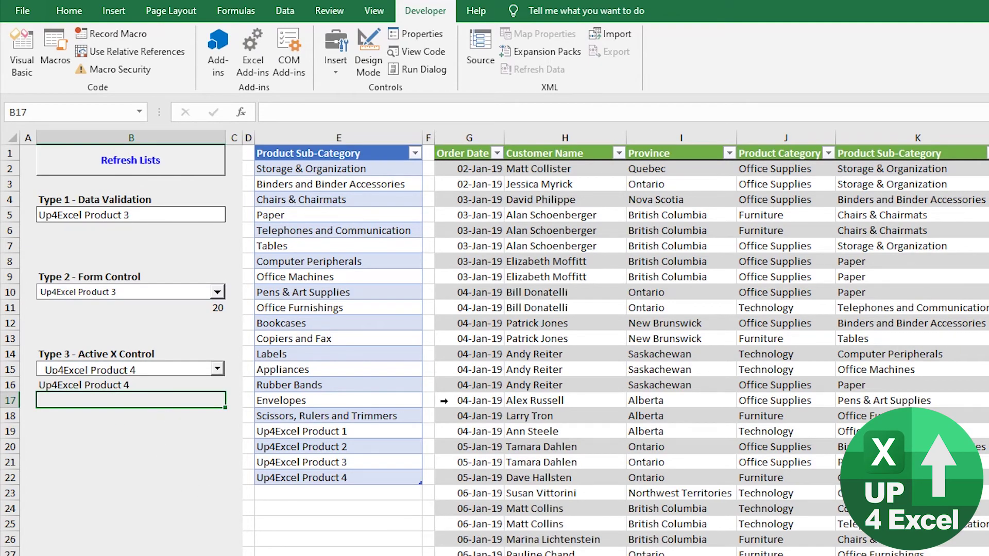
Duplicate the Up4Excel Product 4 entry into the row below the data.
key(ctrl+End)
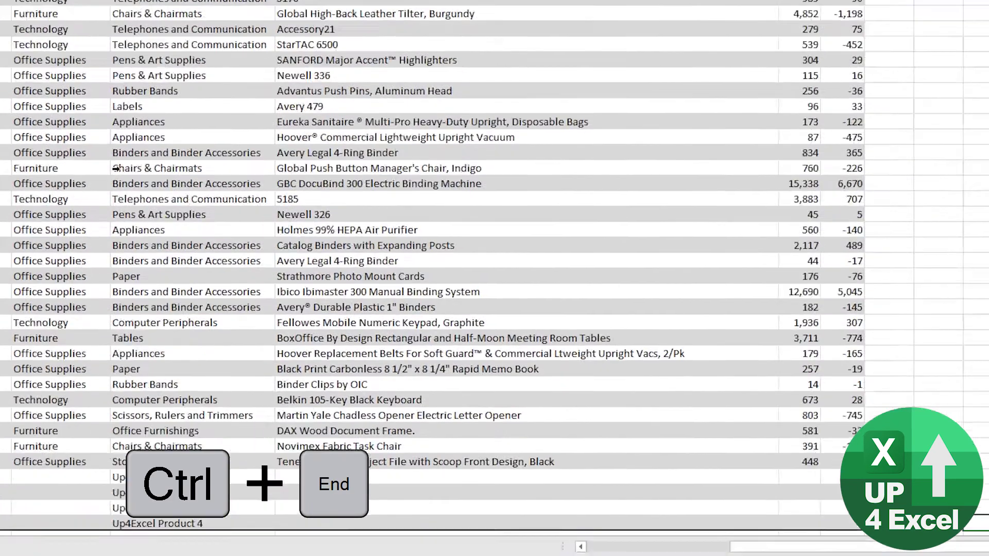
key(ctrl+Left)
key(Left)
key(Left)
key(Left)
key(Left)
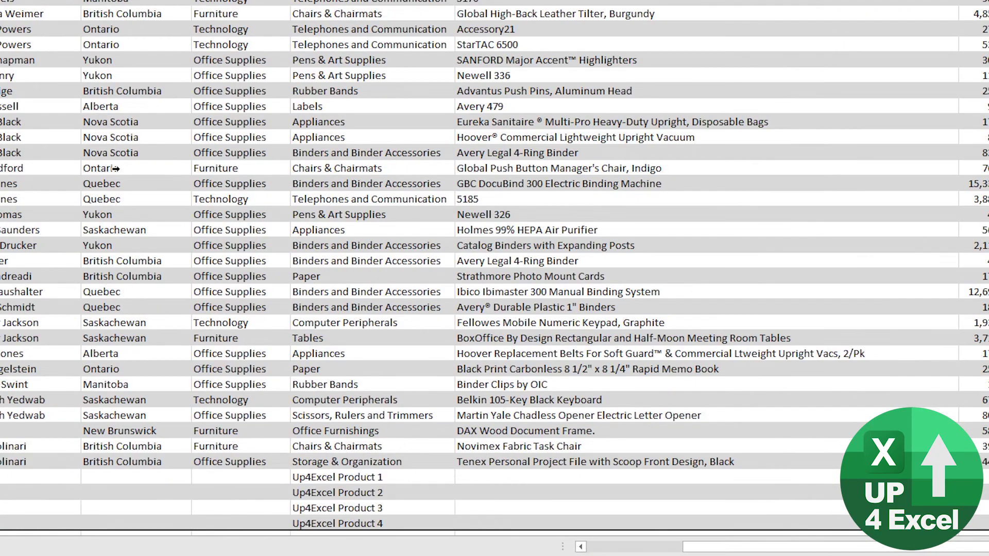
key(Right)
key(Right)
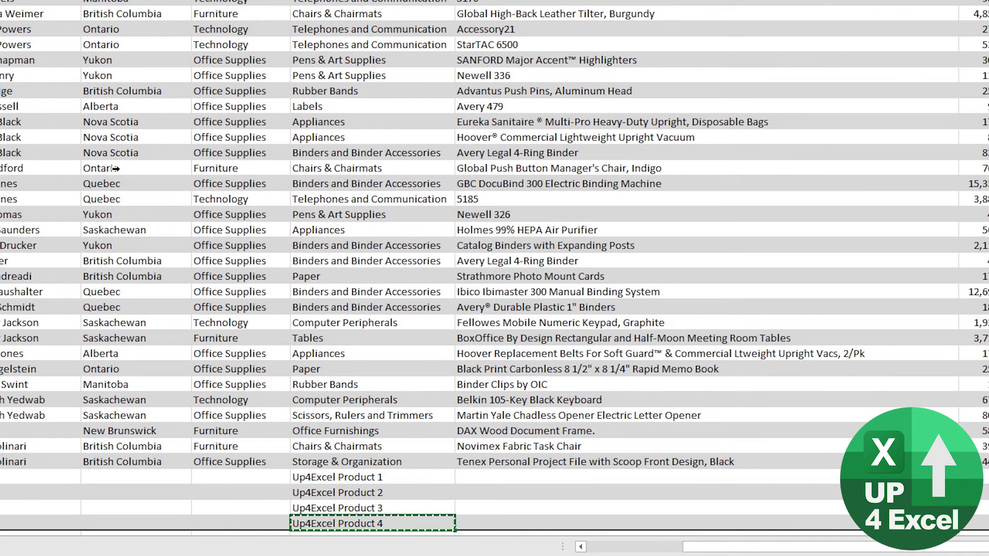
key(ctrl+c)
key(Down)
key(ctrl+v)
scroll(116, 169, down, 7)
Edit the duplicated entry to read Up4Excel Product 5.
key(F2)
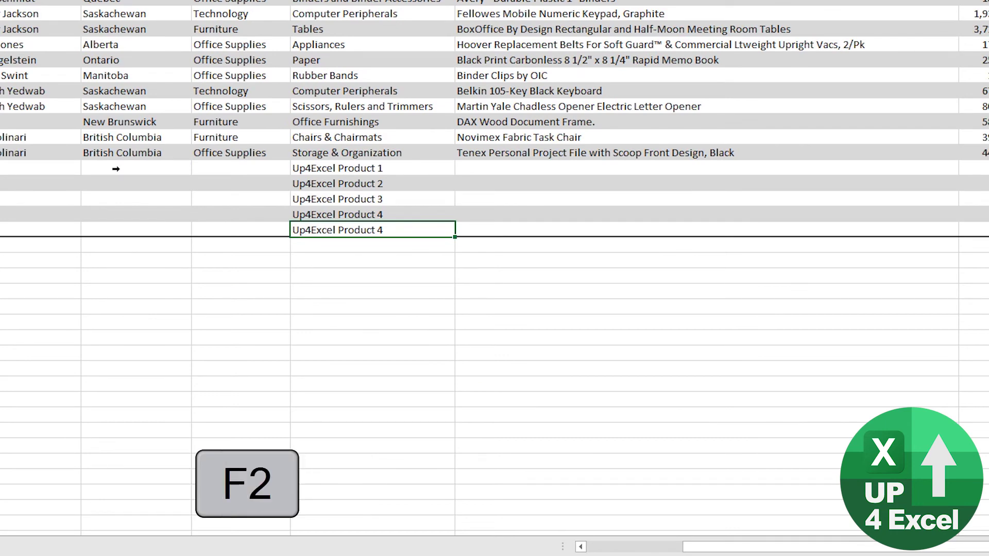
key(BackSpace)
text(5)
key(Return)
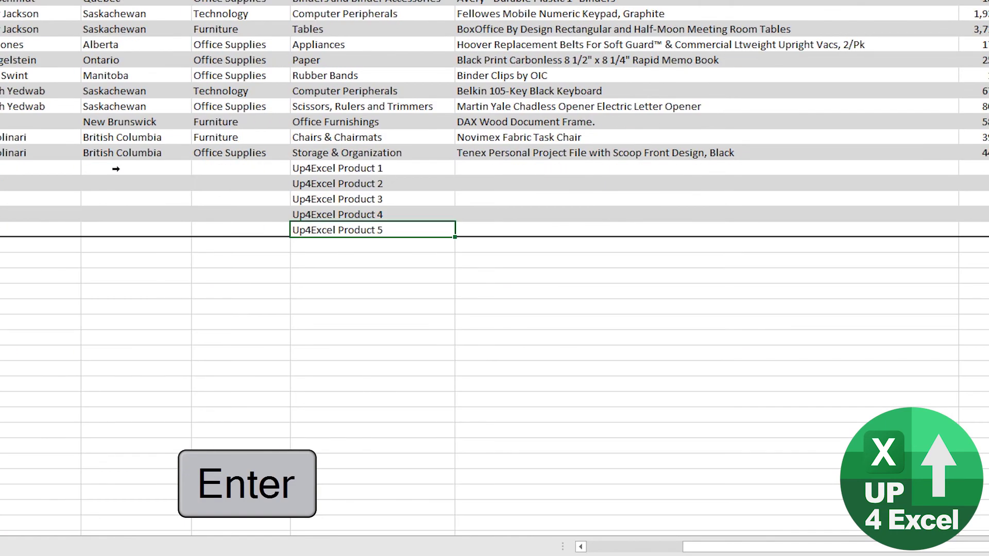
key(ctrl+Home)
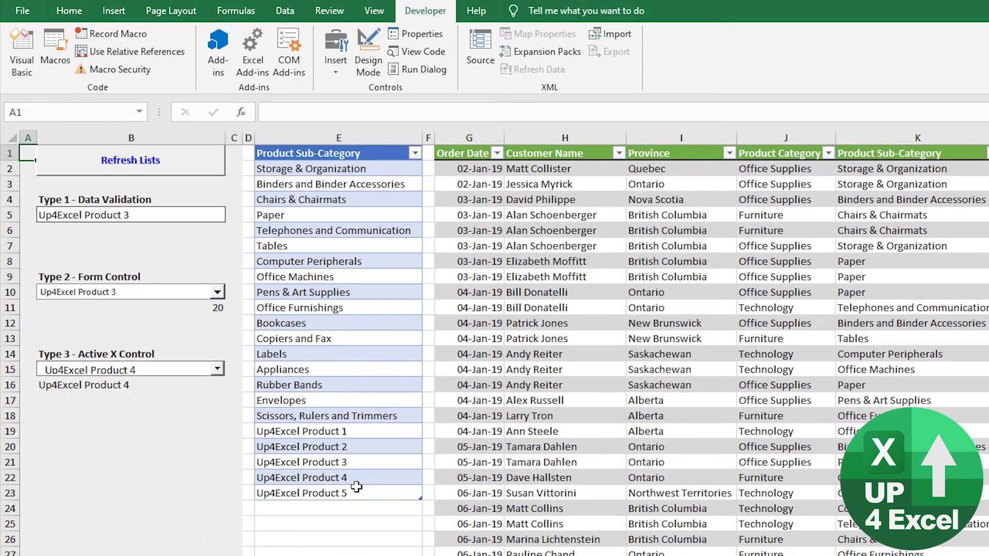
Choose Up4Excel Product 5 in the Type 3, Type 2 and Type 1 (B5) dropdowns.
click(217, 369)
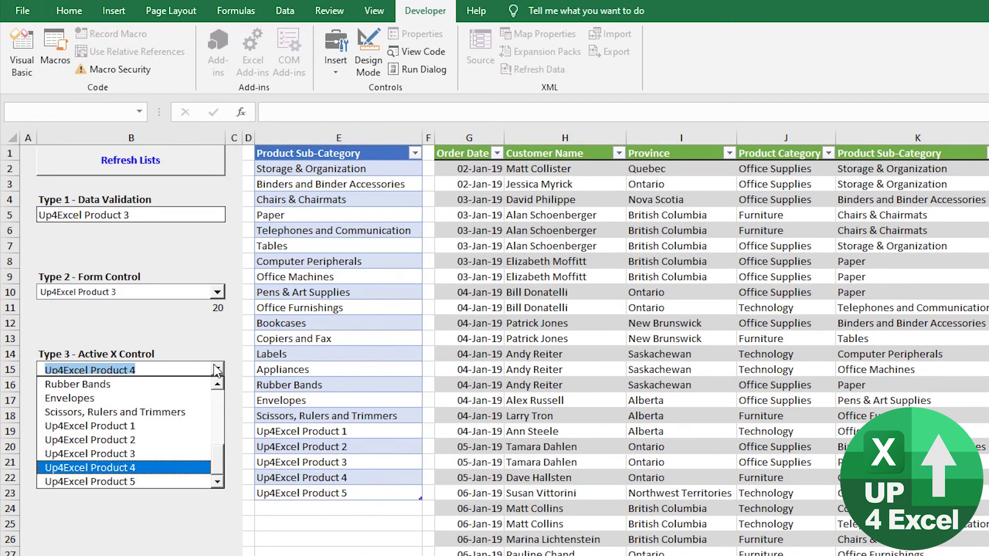
click(183, 481)
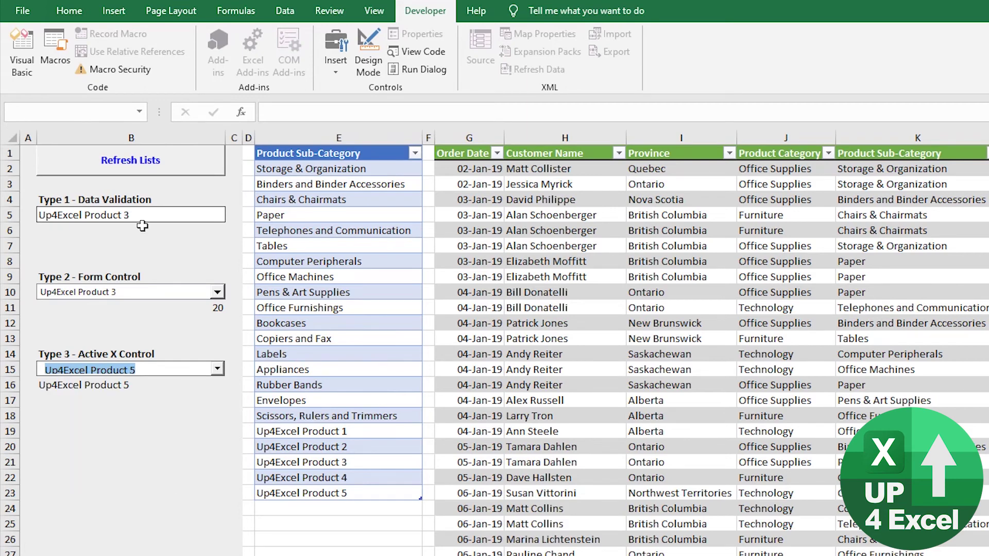
click(180, 294)
click(154, 375)
click(155, 215)
click(232, 217)
click(186, 292)
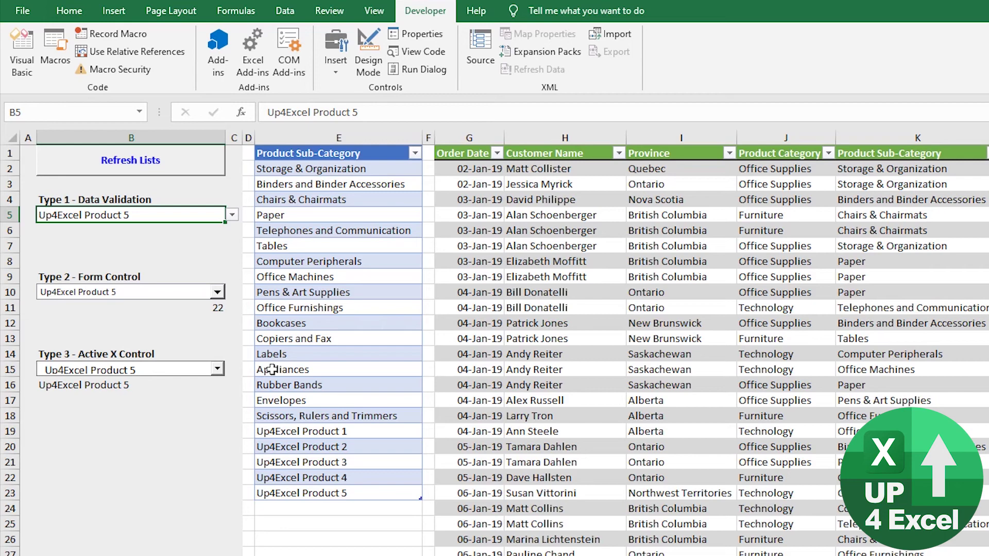
Add Application.ScreenUpdating = False below EnableEvents = False in Worksheet_Change.
key(alt+F11)
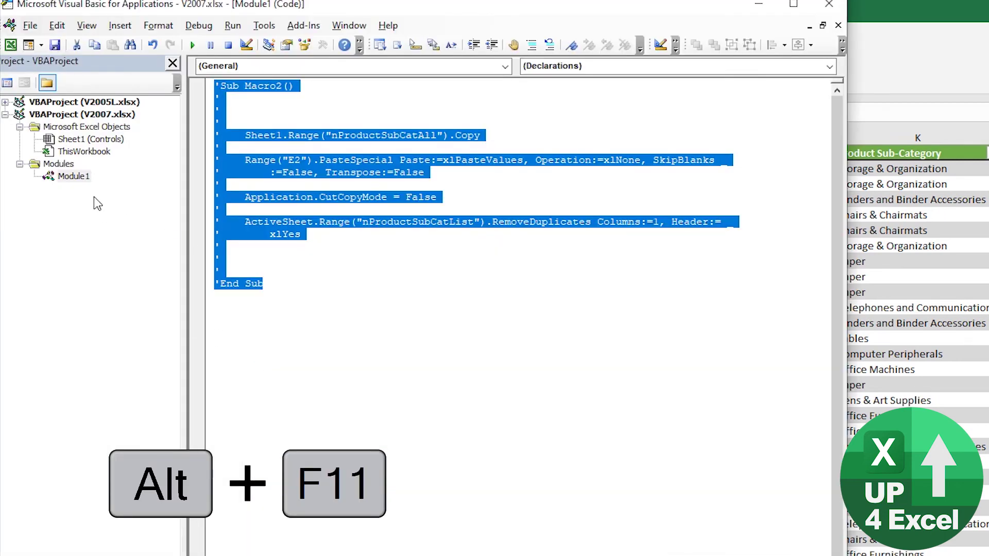
double_click(96, 140)
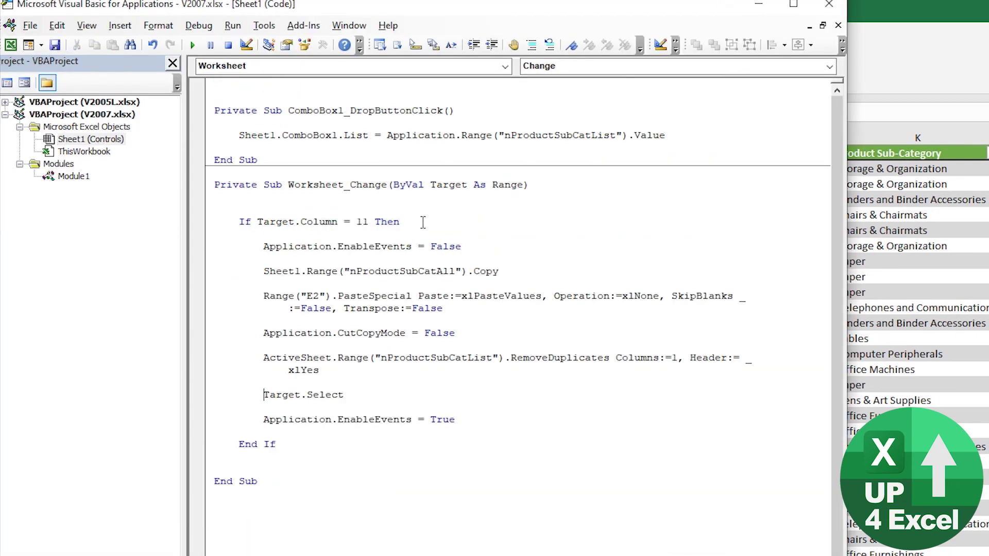
click(532, 263)
key(Return)
text(aplp)
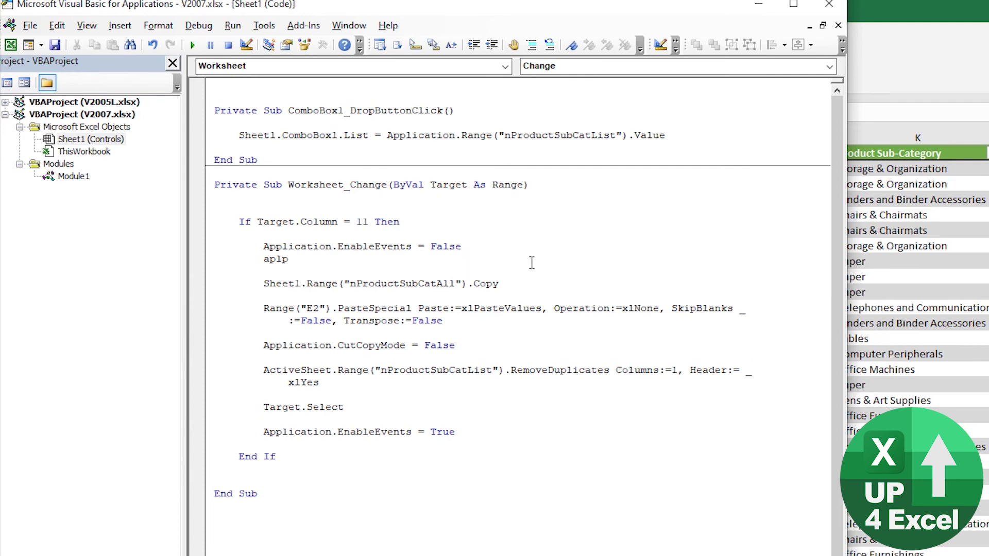
key(BackSpace)
key(BackSpace)
text(plication.)
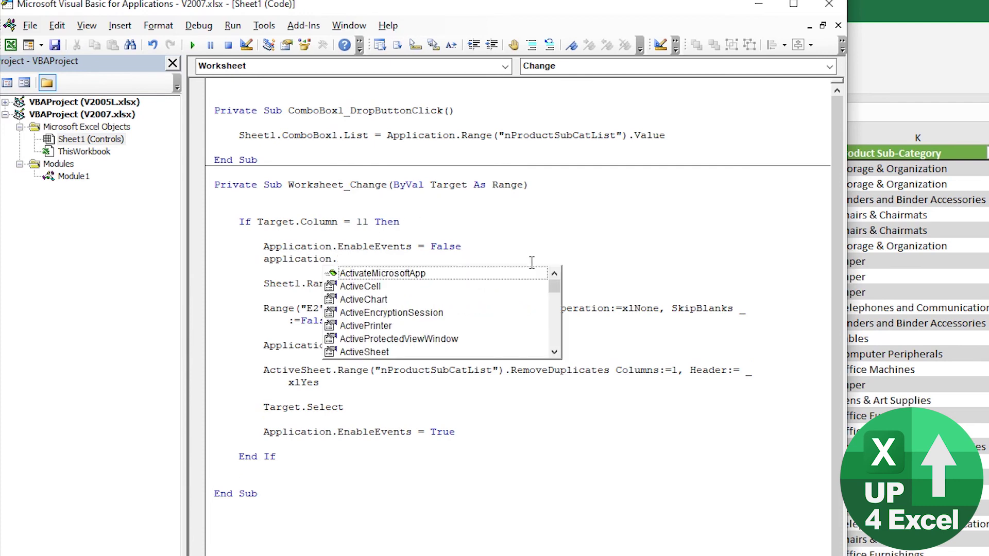
text(s)
key(Tab)
text(= False)
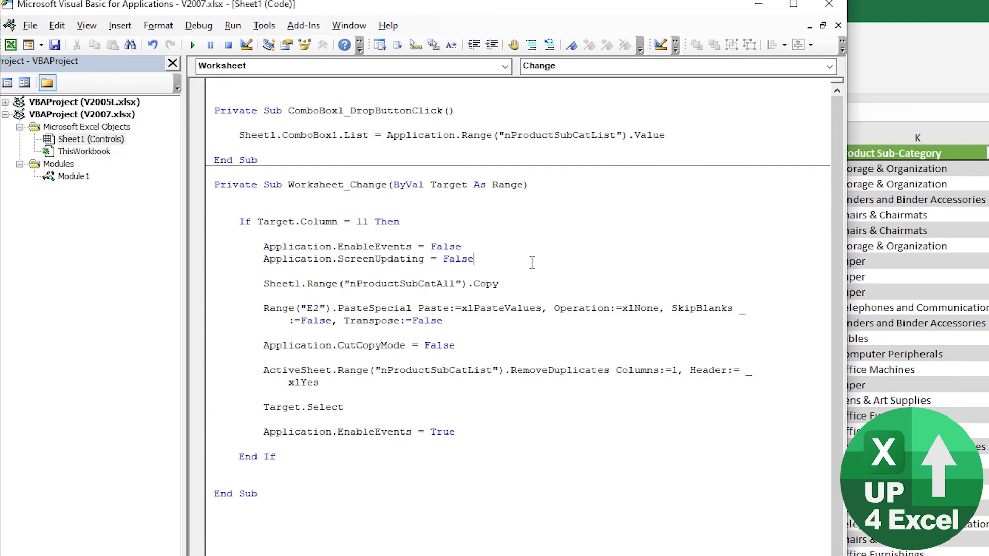
Add Application.ScreenUpdating = True above the EnableEvents = True line.
key(ctrl+Left)
key(ctrl+Left)
key(ctrl+Left)
key(shift+Down)
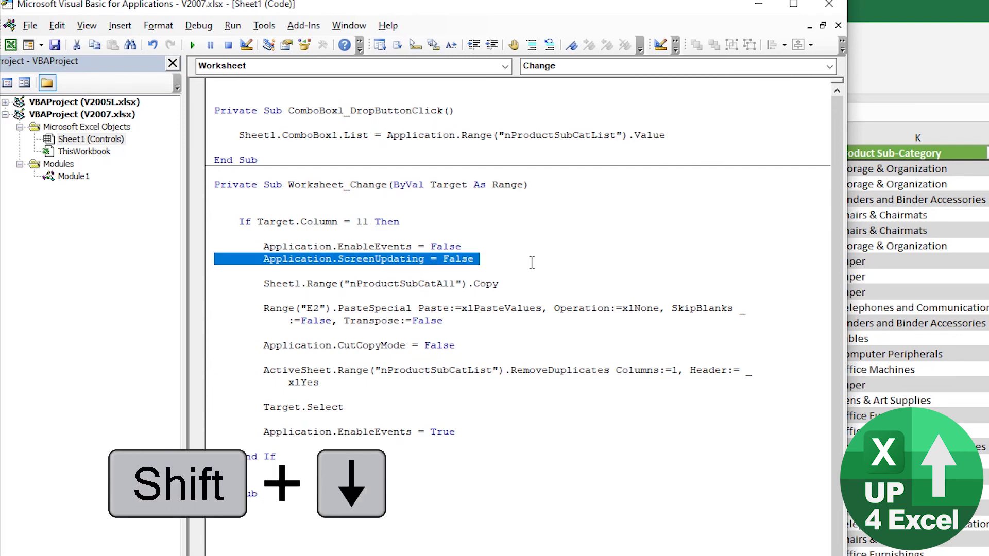
key(Down)
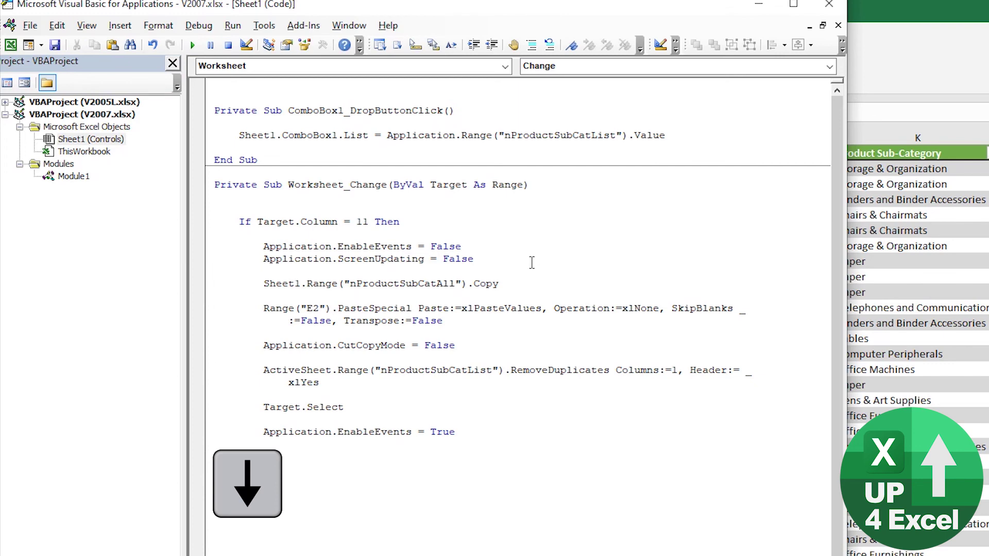
key(ctrl+v)
key(ctrl+Left)
key(ctrl+shift+Left)
text(true)
key(Down)
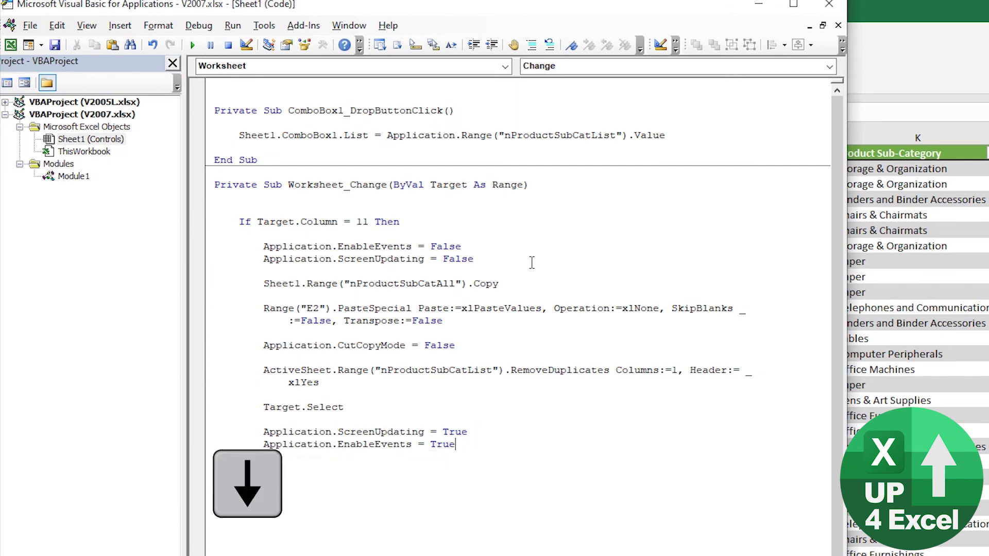
Return to Excel and go to the empty cell below Up4Excel Product 5.
click(878, 281)
key(ctrl+Down)
key(Down)
Enter Up4Excel 6 below Up4Excel Product 5 in the data.
text(Up)
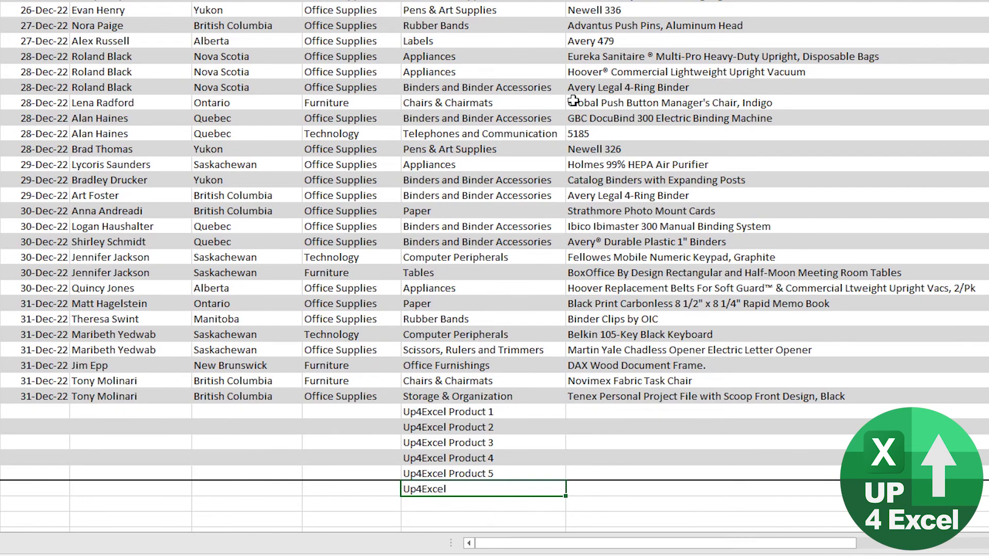
key(Return)
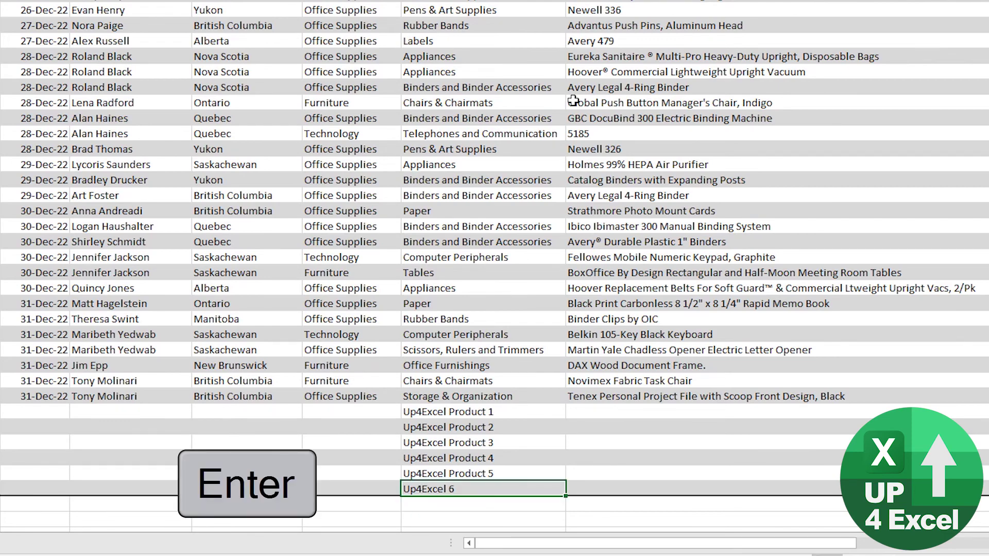
key(ctrl+Home)
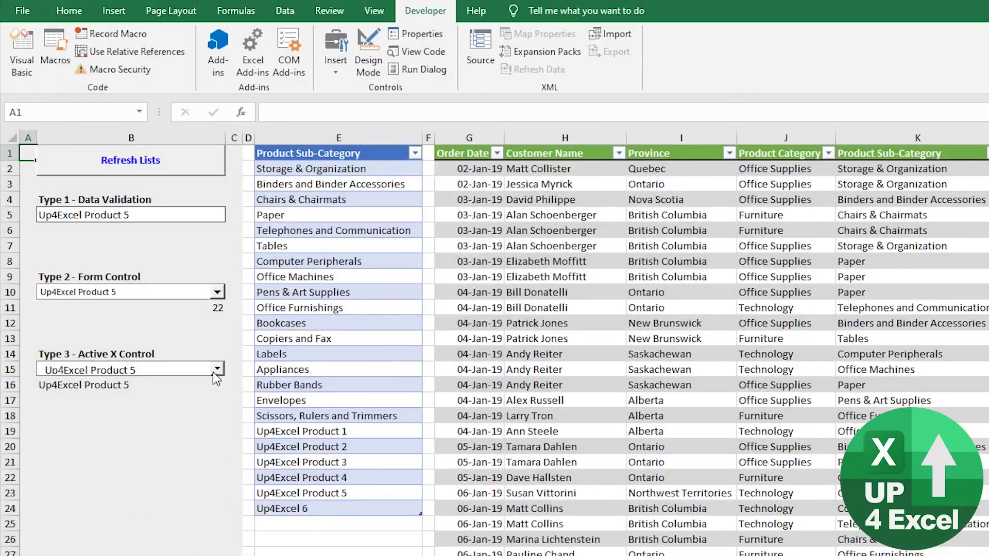
Choose Up4Excel 6 in the Type 3 dropdown and Up4Excel Product 3 in Type 2.
click(216, 369)
click(172, 481)
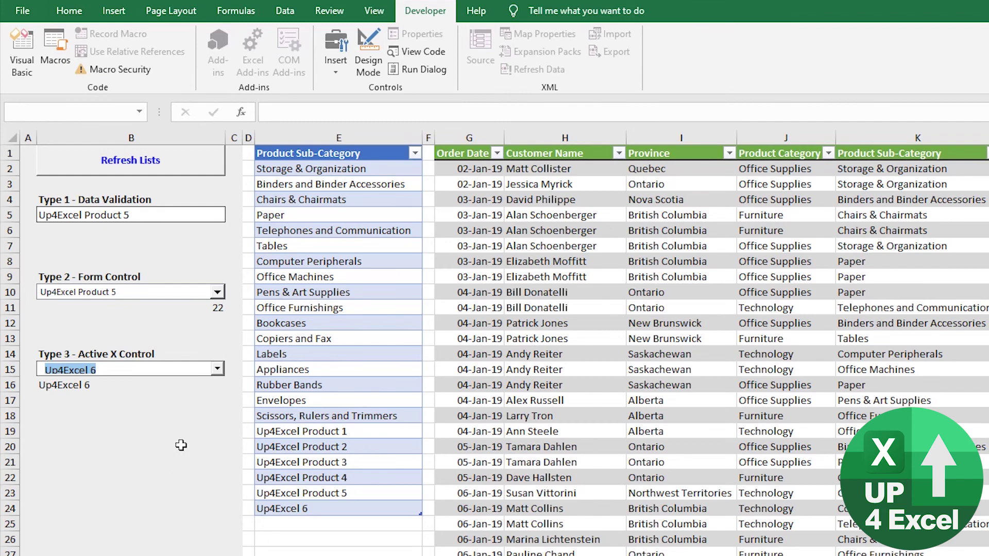
click(186, 292)
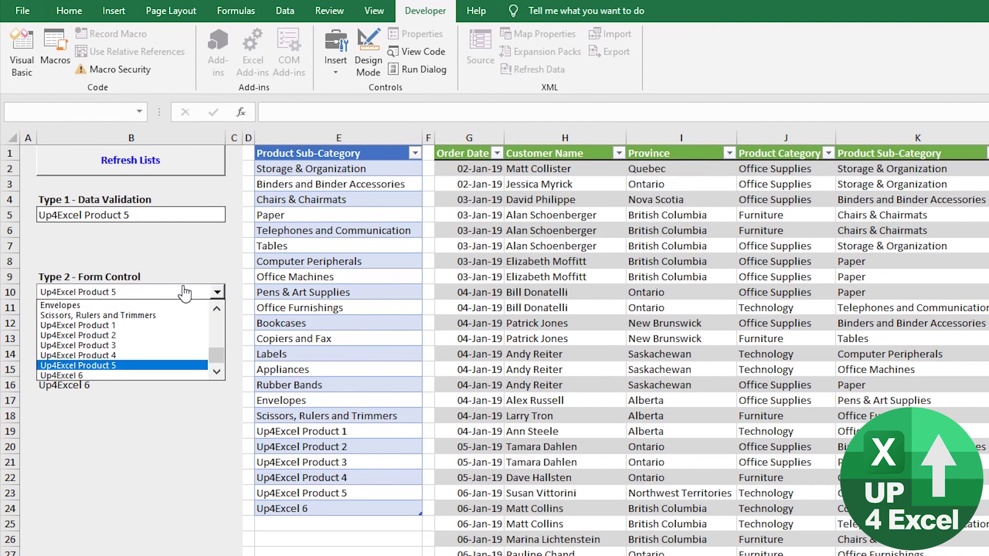
click(170, 345)
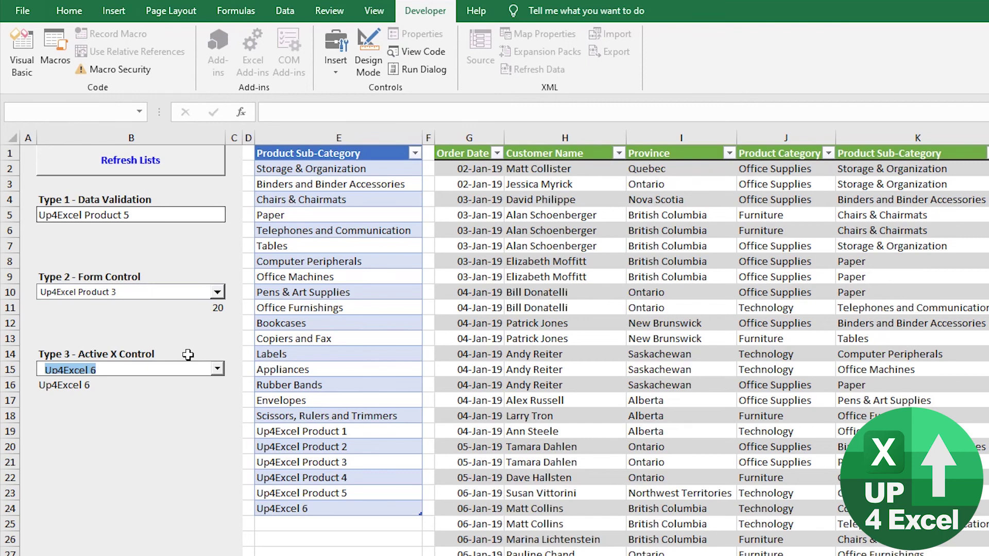
Delete the Refresh Lists button and change K19 from Office Machines to 'Changed'.
right_click(165, 161)
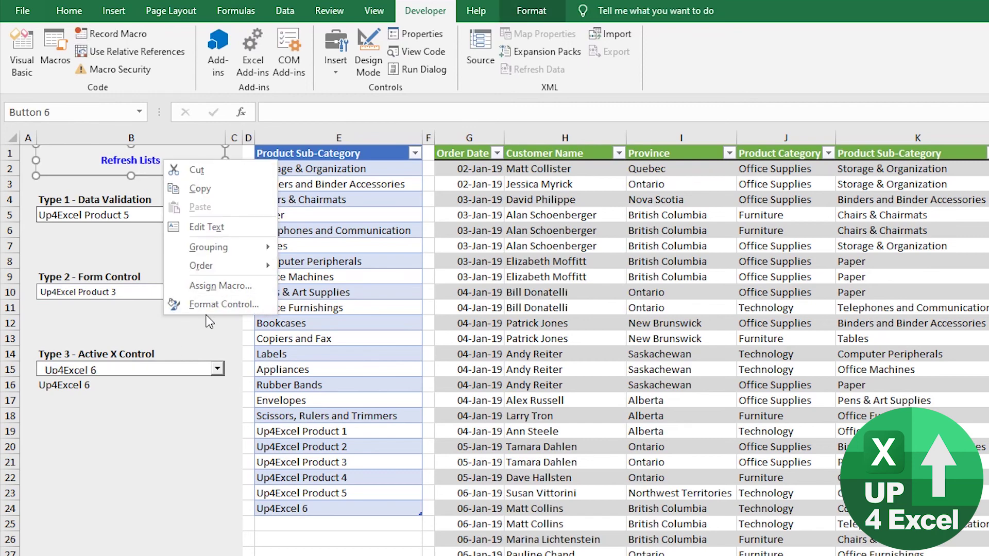
key(Delete)
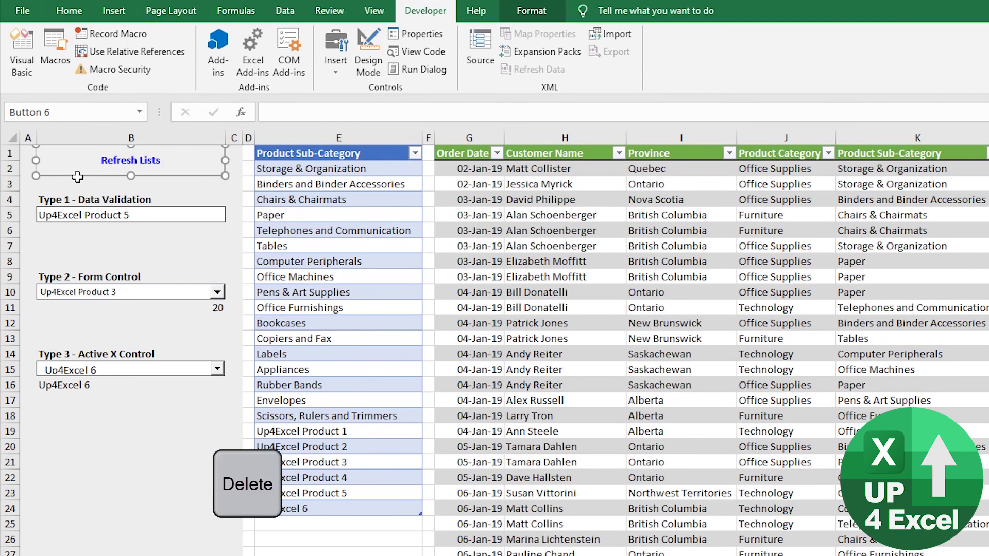
click(855, 431)
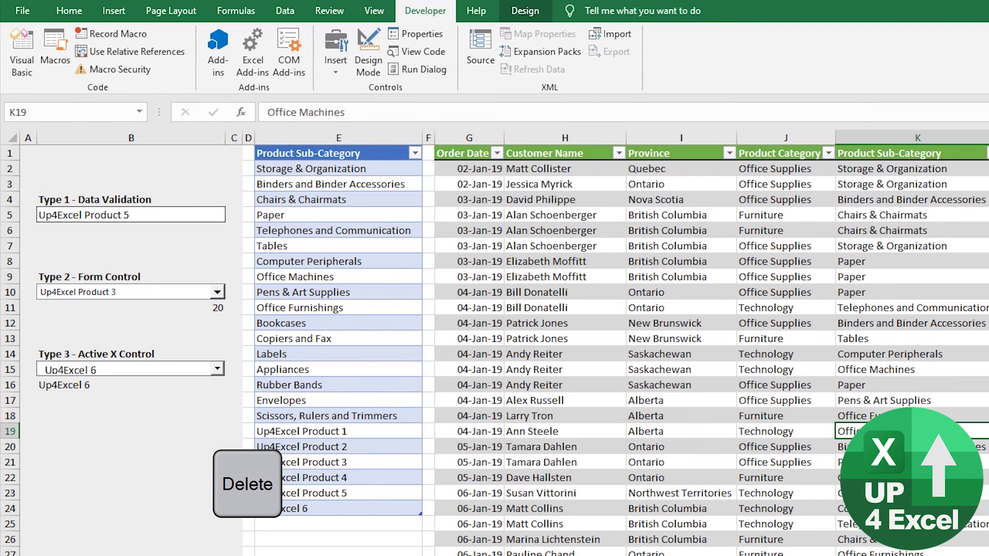
text(K)
key(BackSpace)
text(Changed)
key(Return)
Check that 'Changed' now appears in the column E list at E12.
key(Up)
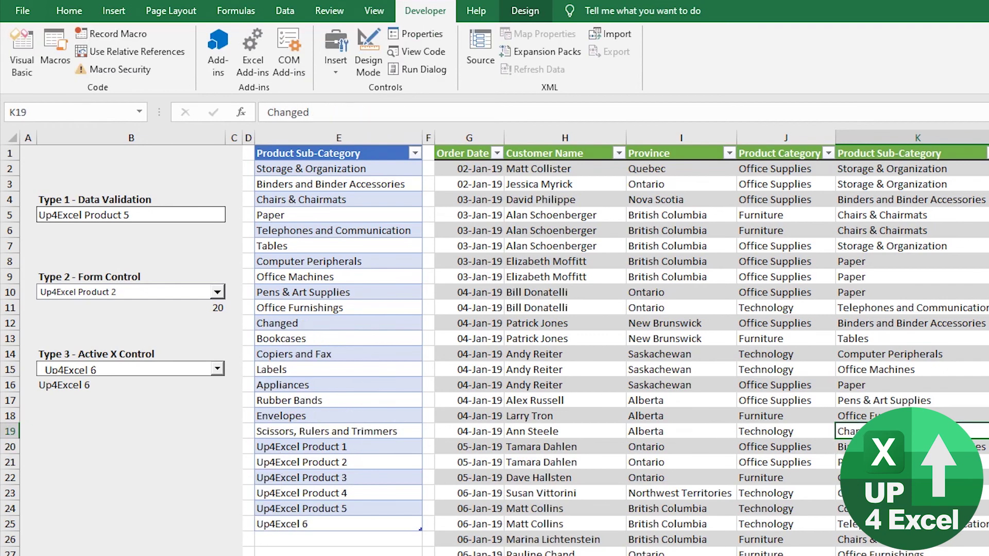
click(305, 336)
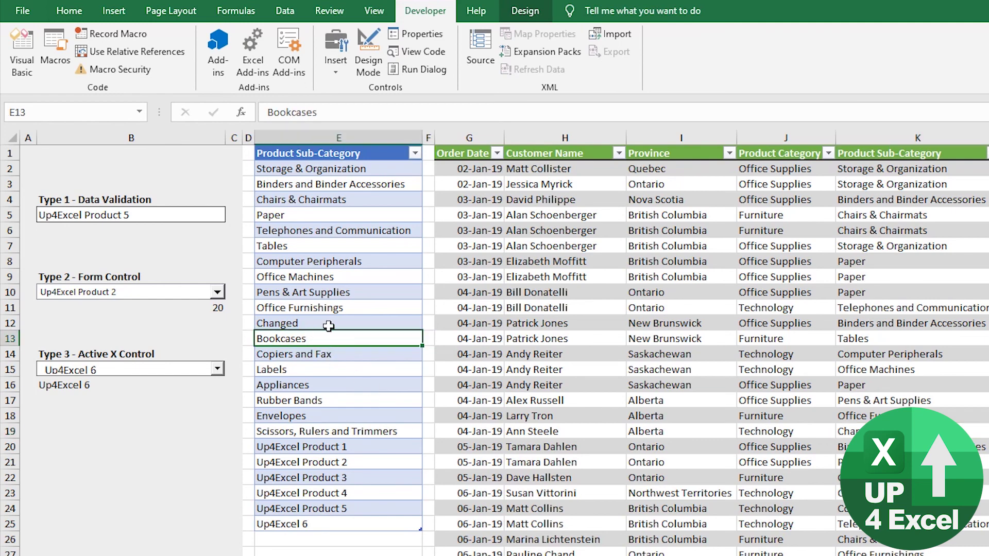
click(326, 326)
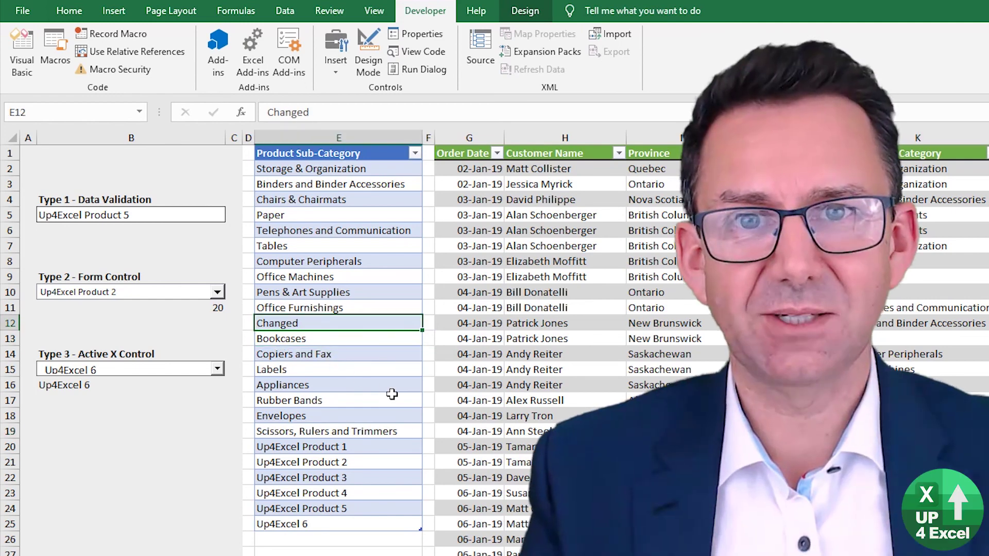